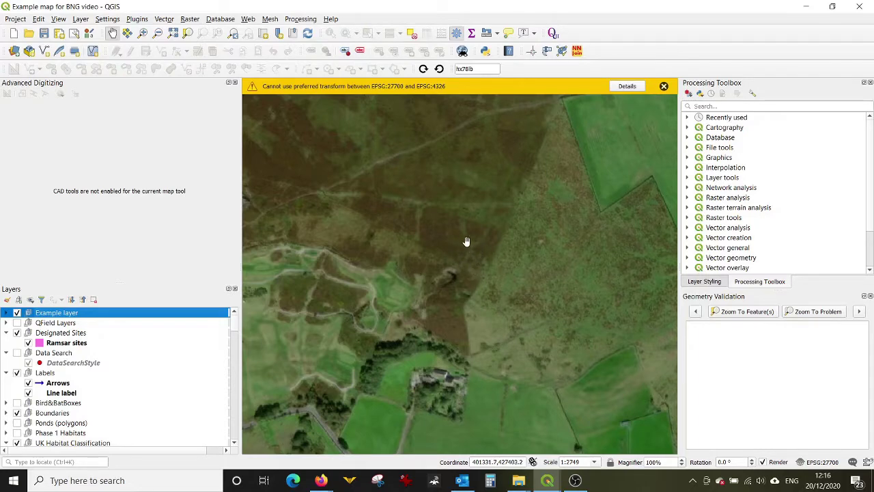
scroll(464, 245, "up", 2)
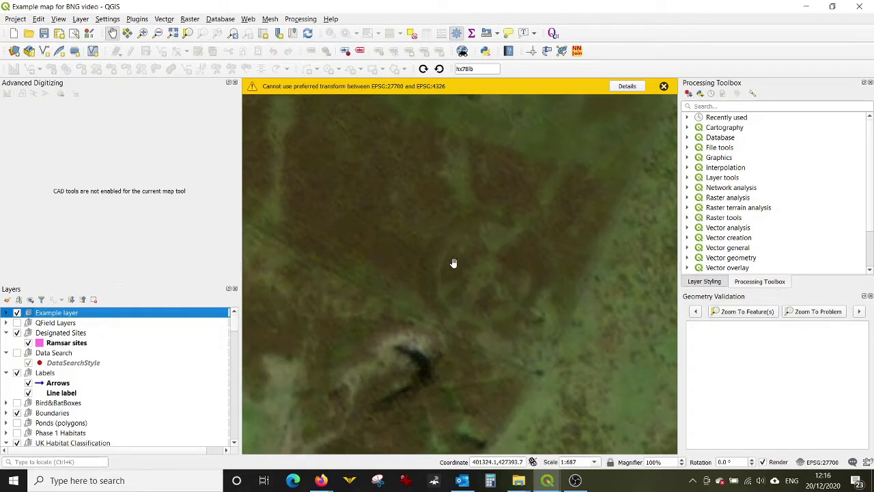
scroll(453, 262, "down", 1)
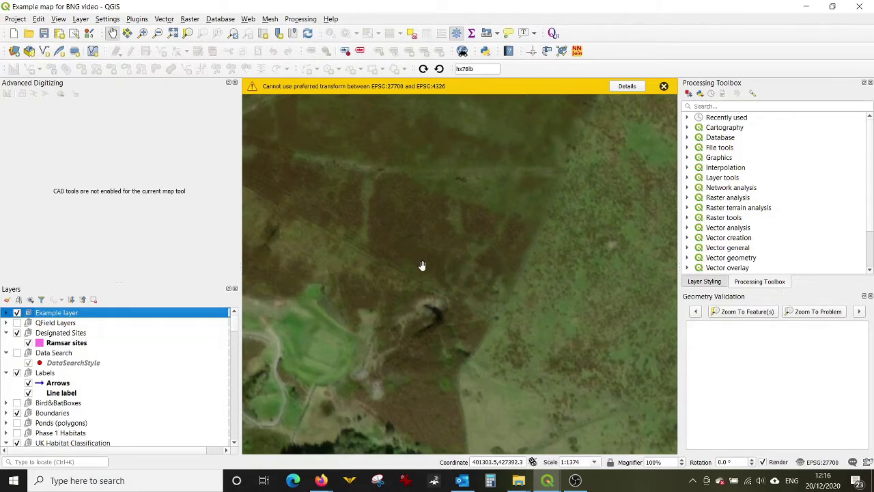
scroll(449, 264, "down", 1)
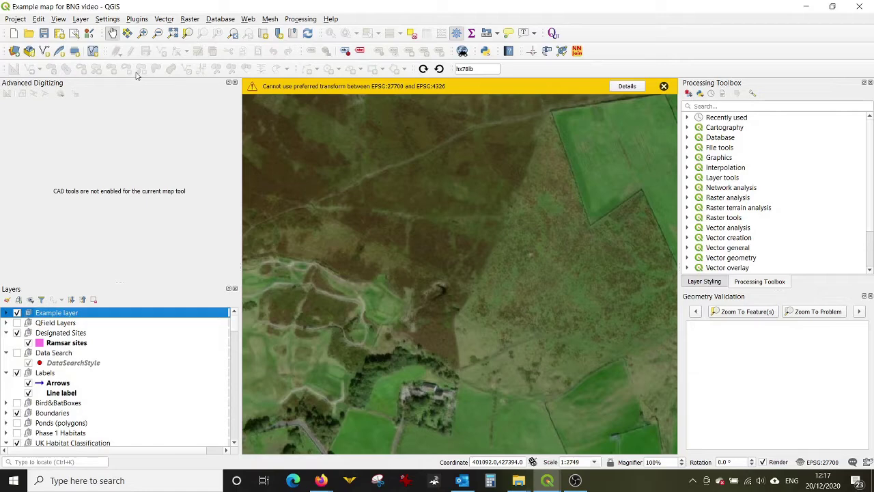
Start a new polygon shapefile layer and set its file name to BNG_Area in the BNG folder.
left_click(81, 20)
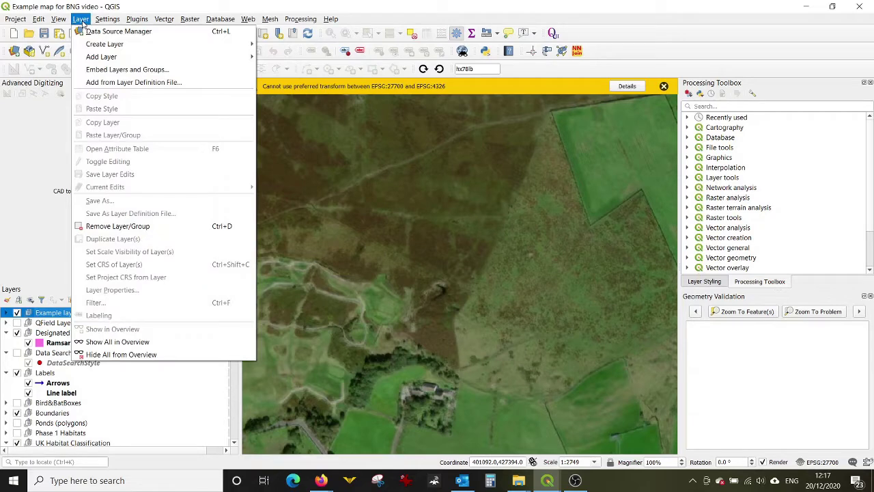
mouse_move(88, 43)
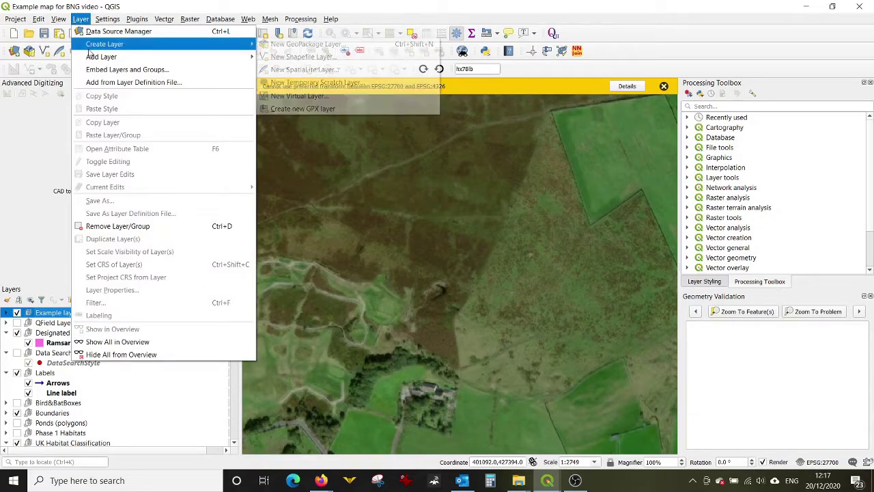
left_click(279, 57)
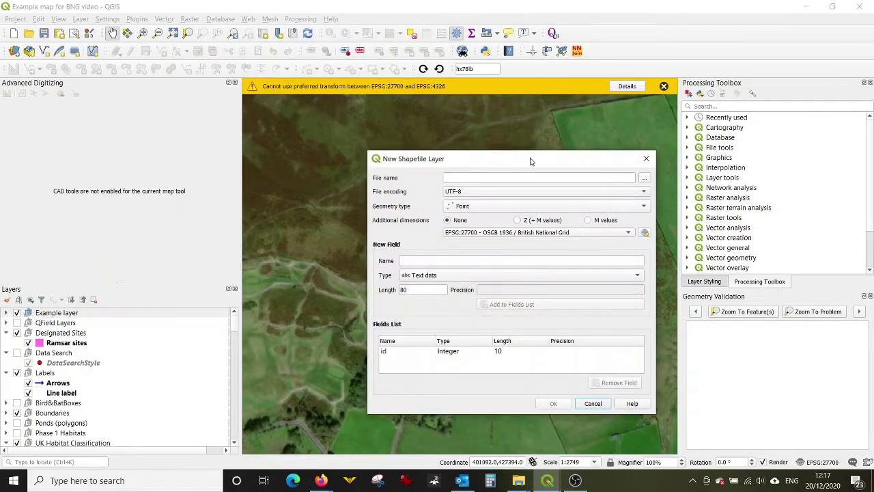
left_click(642, 206)
left_click(622, 237)
left_click(644, 178)
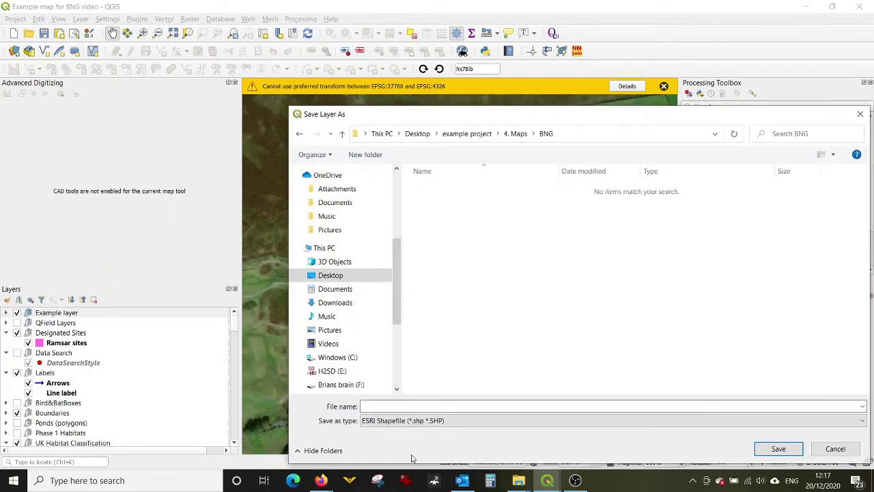
left_click(414, 404)
type("B")
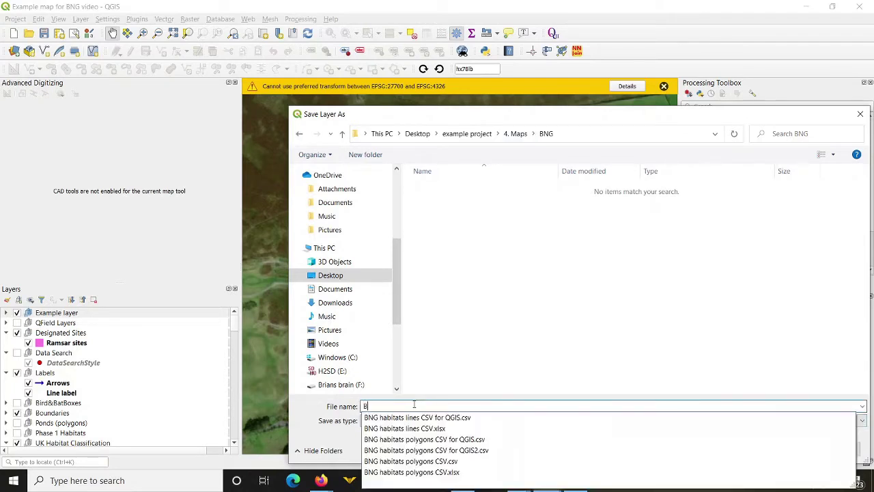
type("NG_Area")
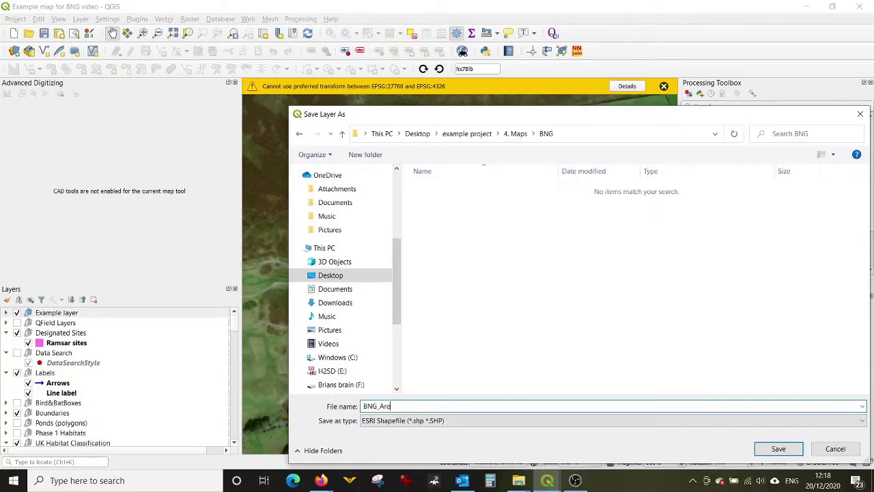
left_click(779, 451)
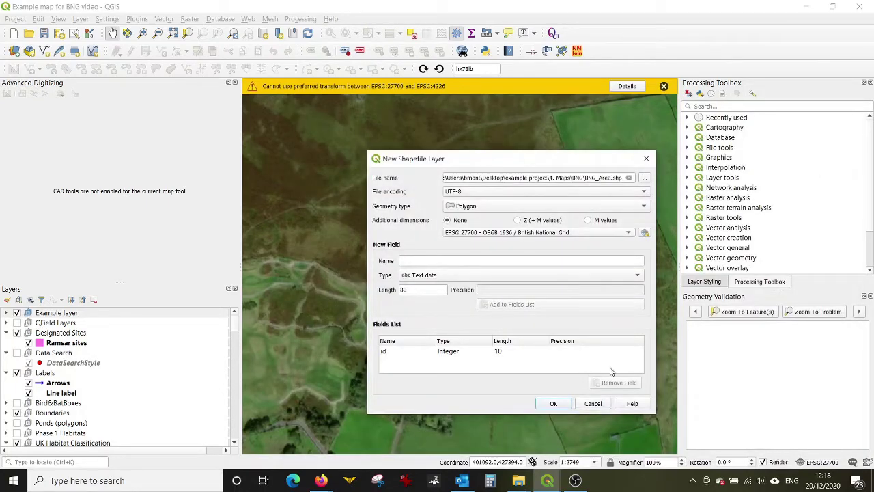
Add text fields Ref, Hab1 and Hab2, each 80 characters long, to the new shapefile and create the layer.
left_click(429, 262)
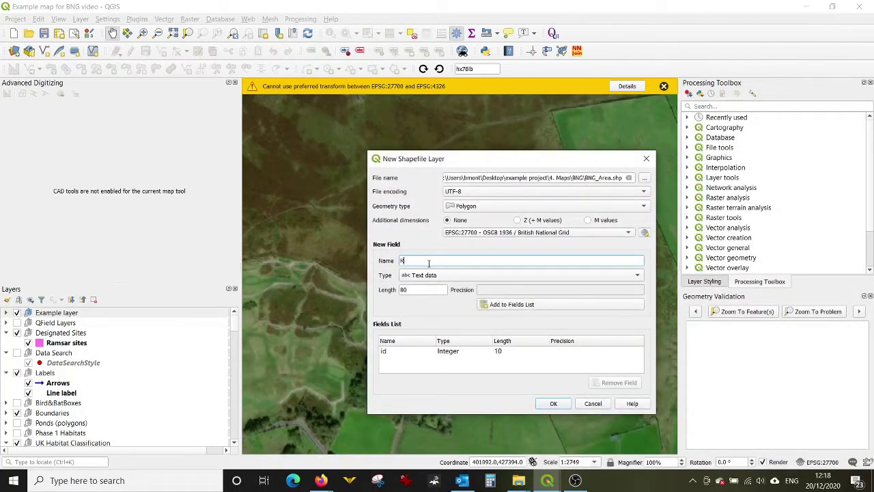
type("Ref")
left_click(494, 305)
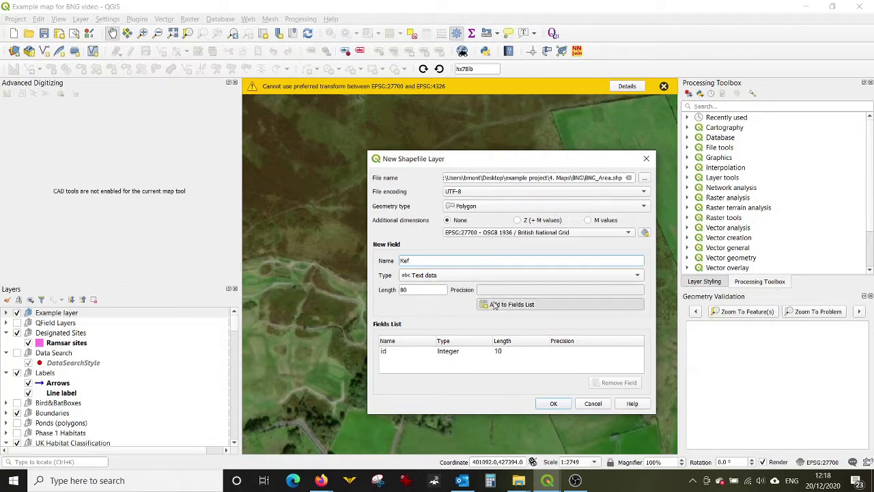
type("Hab1")
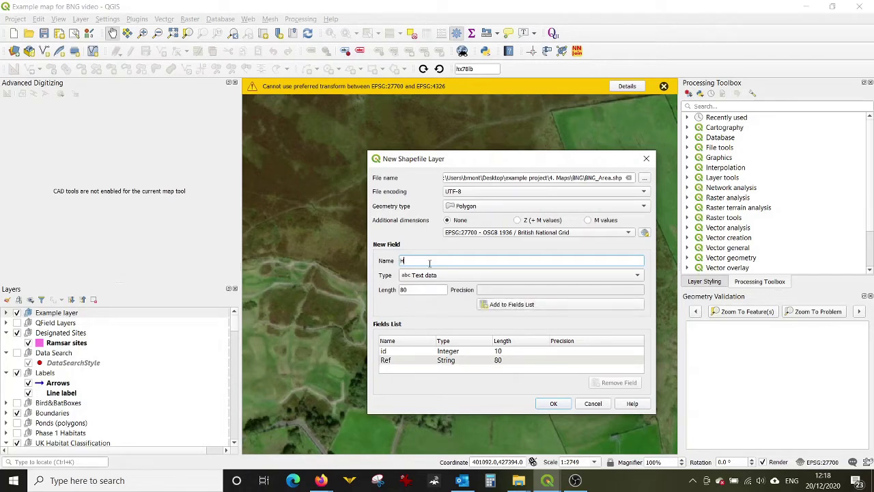
left_click(501, 304)
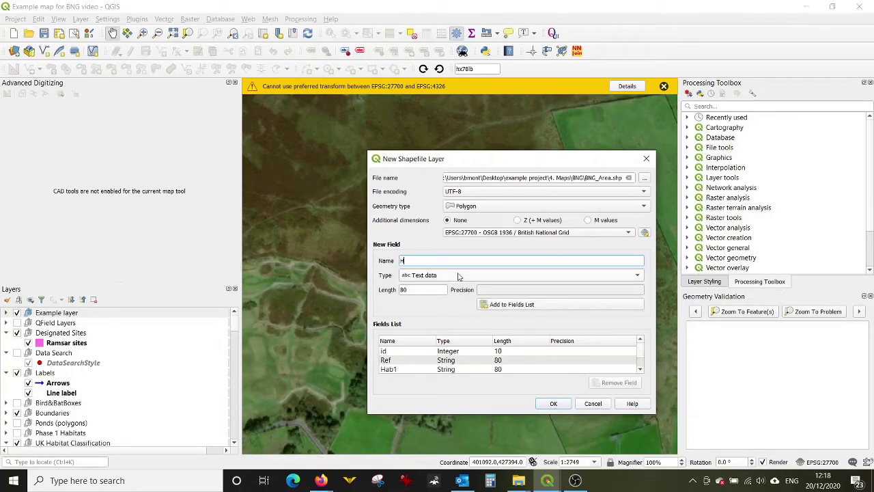
type("Hab2")
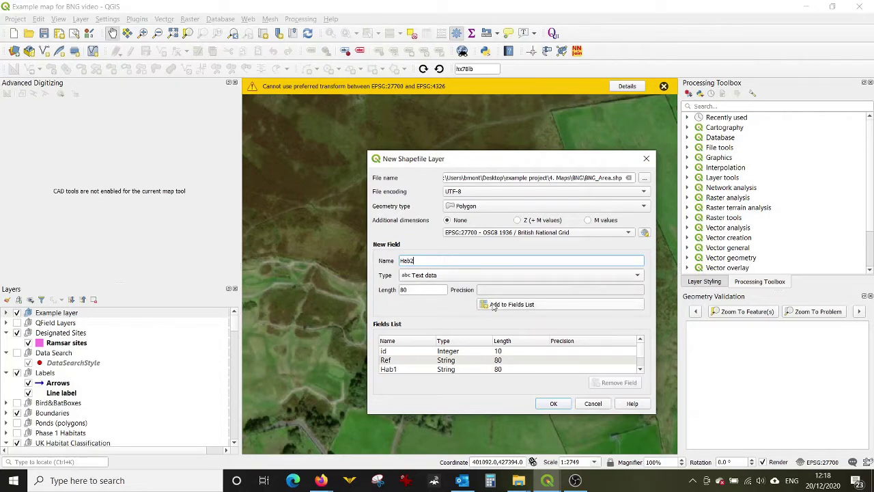
left_click(492, 307)
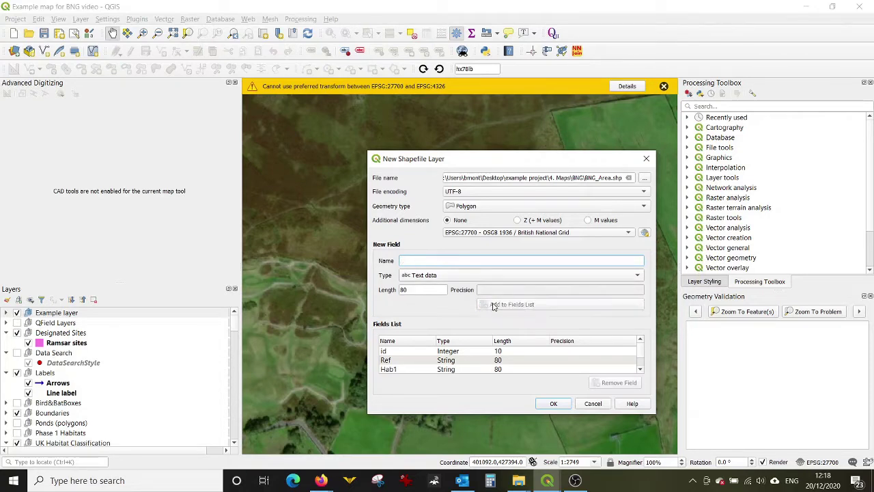
left_click(550, 403)
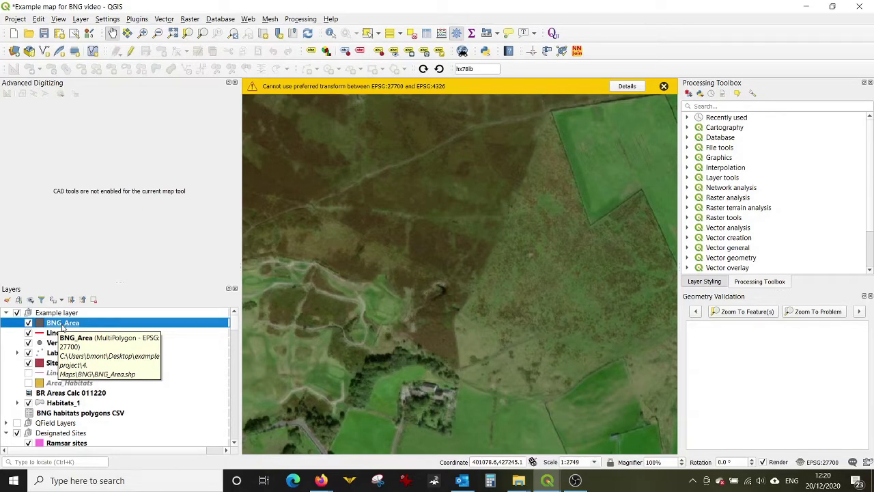
Switch to File Explorer, open the BNGdropdowns folder and open BNGdropdown1 and BNGdropdown2 in Excel.
key("alt+Tab")
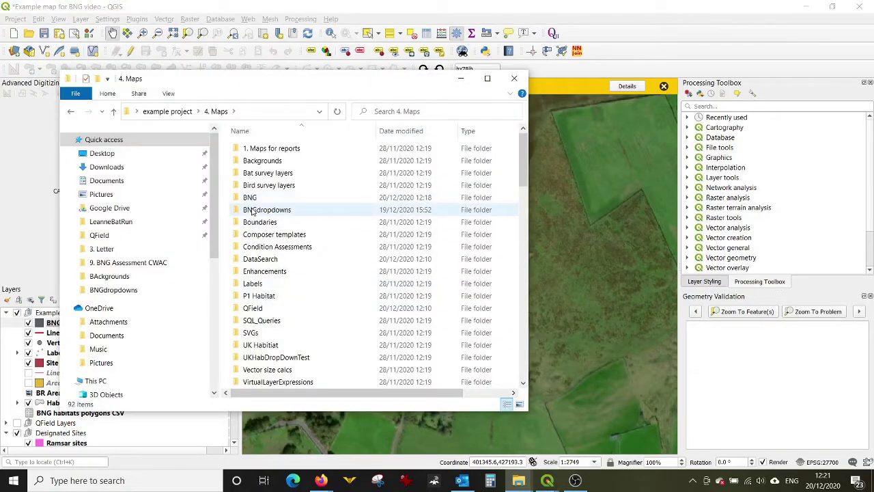
double_click(252, 211)
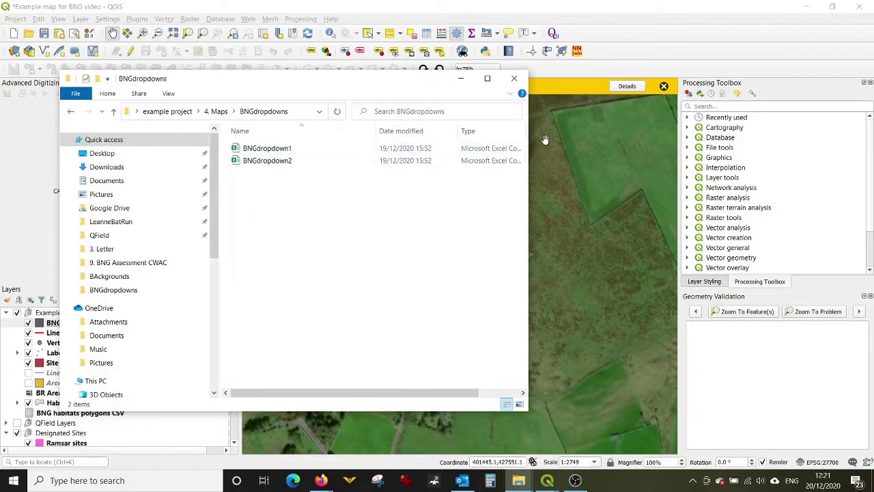
left_click_drag(531, 171, 640, 171)
left_click_drag(527, 132, 605, 146)
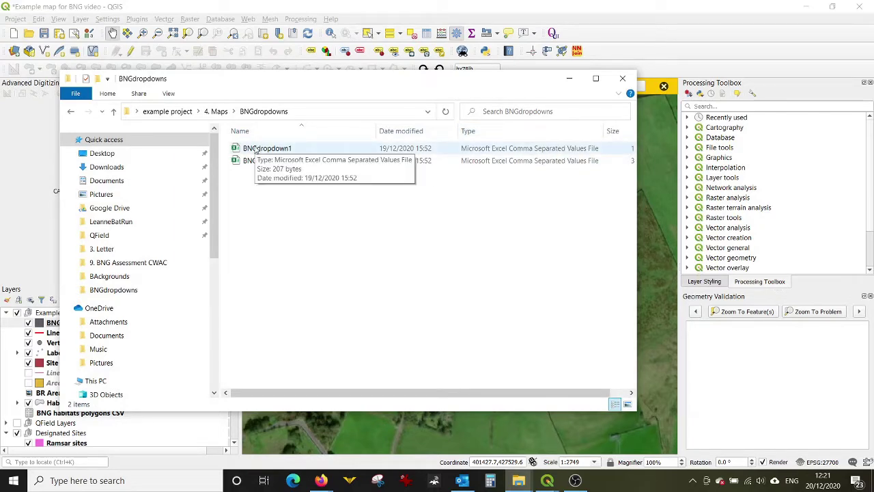
left_click(254, 149)
double_click(252, 160)
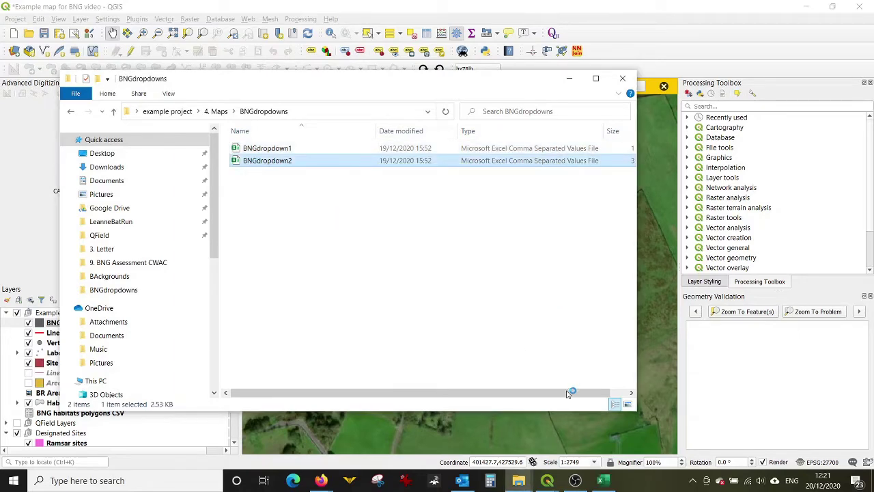
left_click(493, 52)
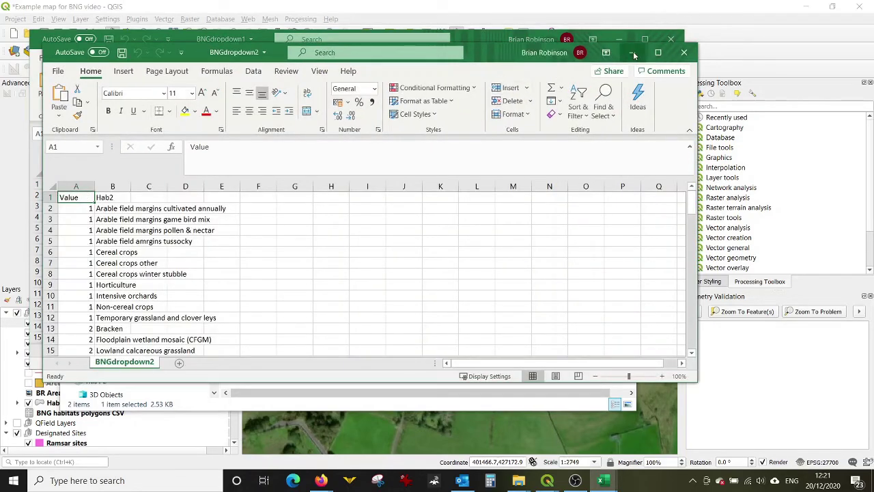
Minimise BNGdropdown2 and go through the Hab1 habitat entries in BNGdropdown1, from Cropland to Woodland and forest.
left_click(632, 52)
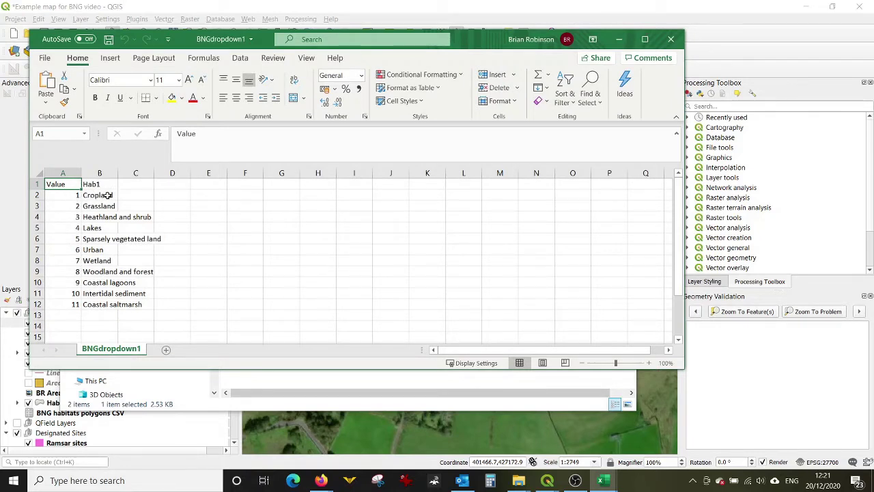
left_click(102, 196)
left_click(102, 205)
left_click(103, 216)
left_click(103, 227)
left_click(102, 238)
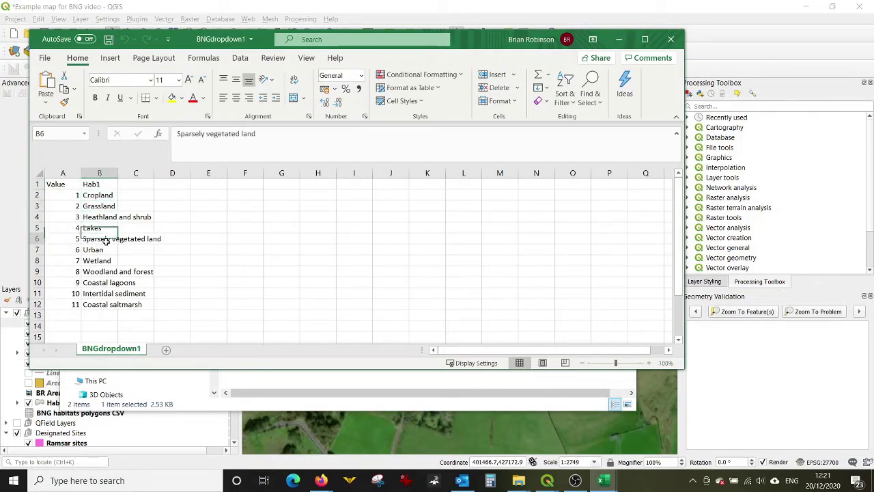
left_click(102, 250)
left_click(102, 260)
left_click(102, 271)
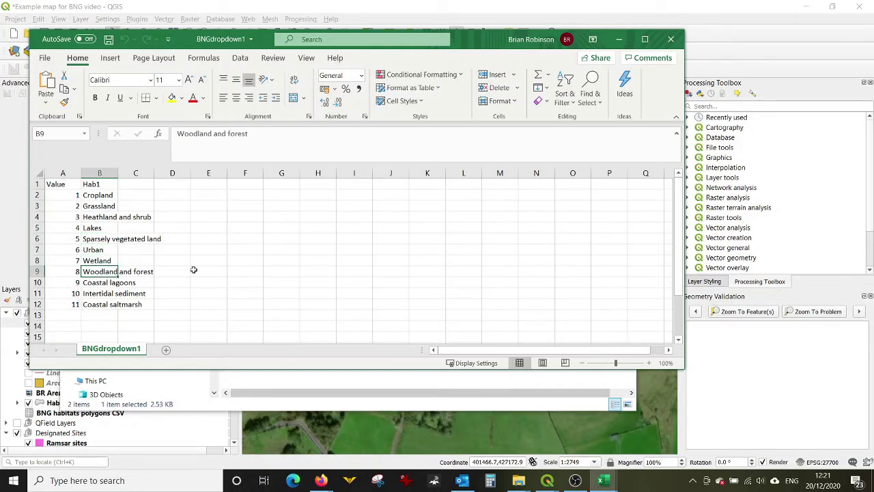
Bring up the BNGdropdown2 workbook at full size and examine its Hab2 habitat list.
left_click(601, 384)
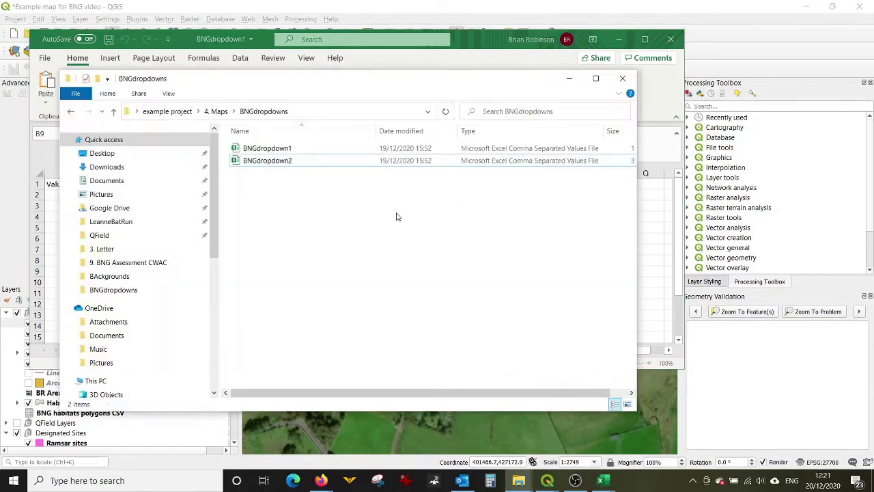
mouse_move(602, 480)
left_click(635, 444)
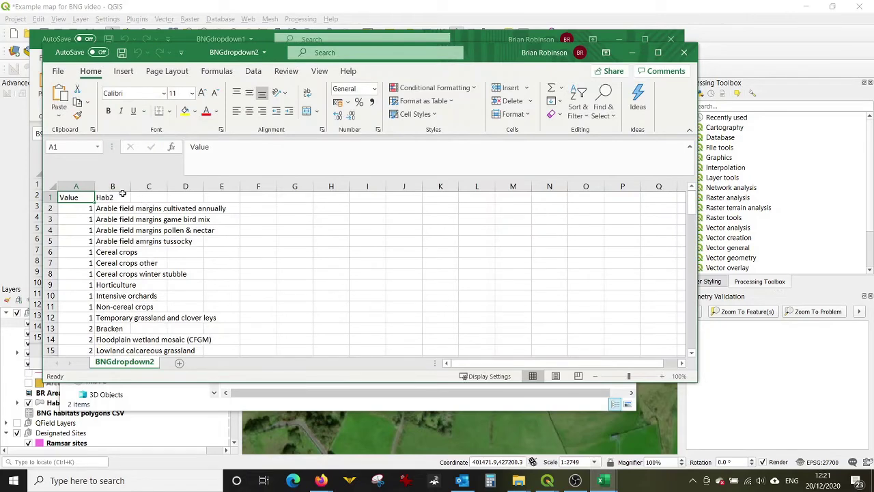
left_click(657, 52)
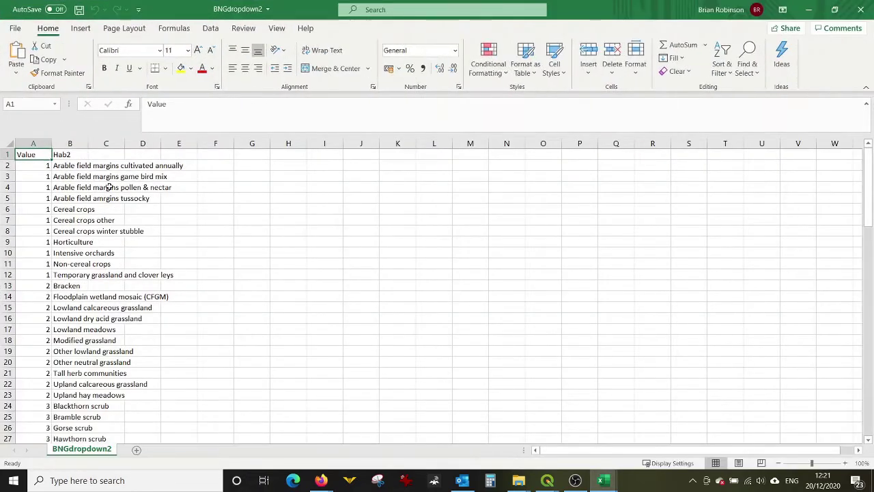
left_click(60, 166)
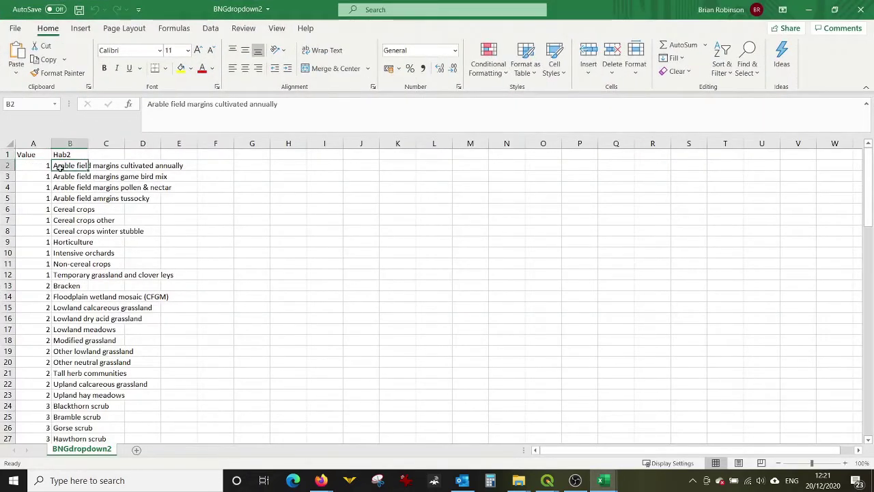
Arrange the BNGdropdown1 and BNGdropdown2 workbooks side by side.
double_click(620, 16)
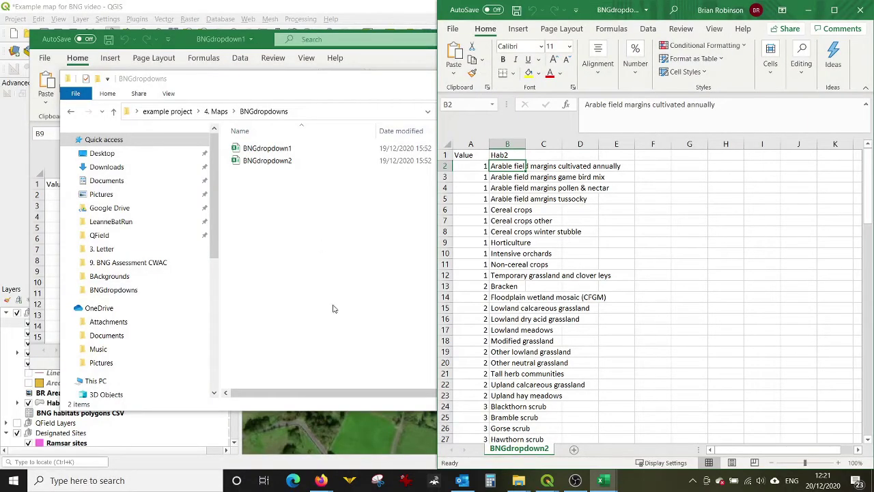
mouse_move(601, 480)
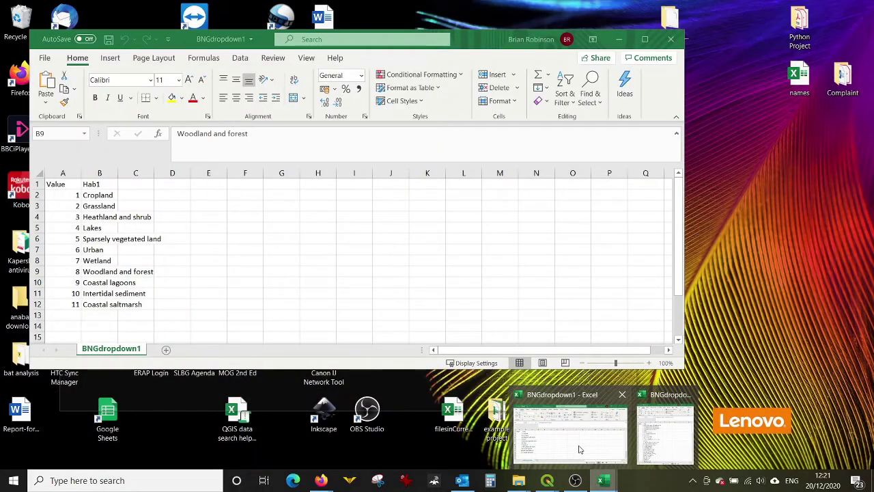
left_click(576, 451)
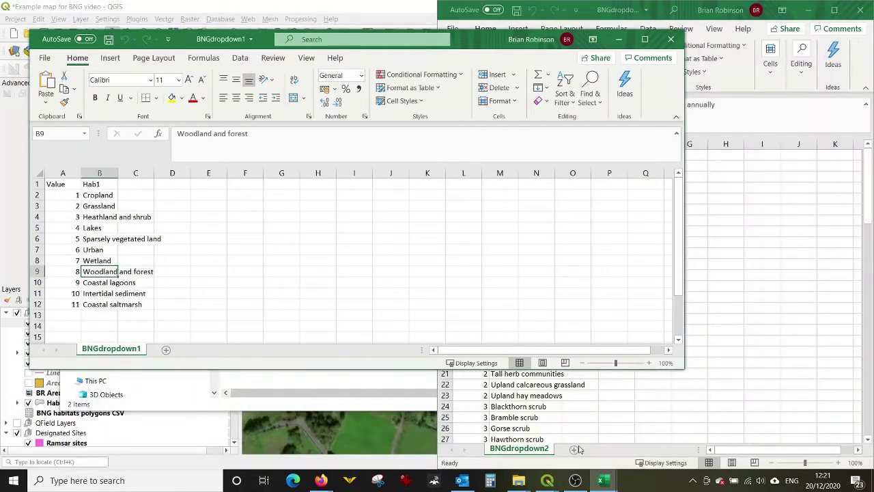
key("super+Left")
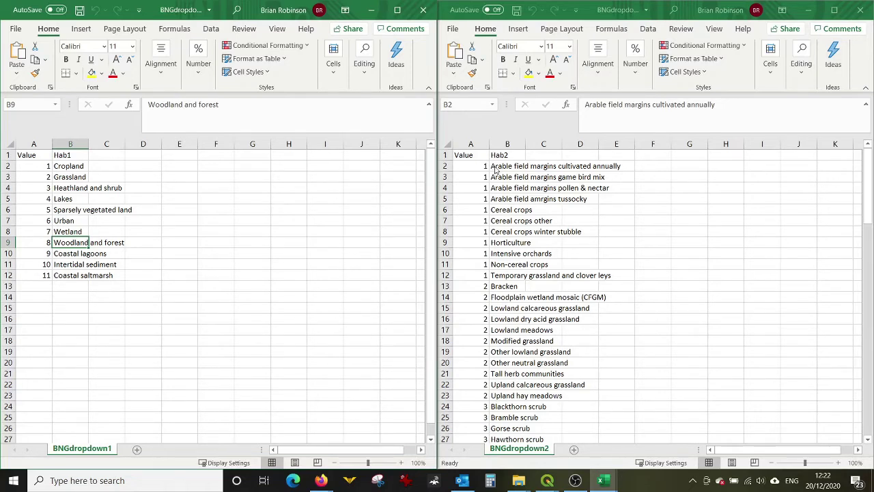
Compare the Value number of the arable field margins row in BNGdropdown2 with that of Cropland in BNGdropdown1.
left_click(496, 166)
left_click(477, 166)
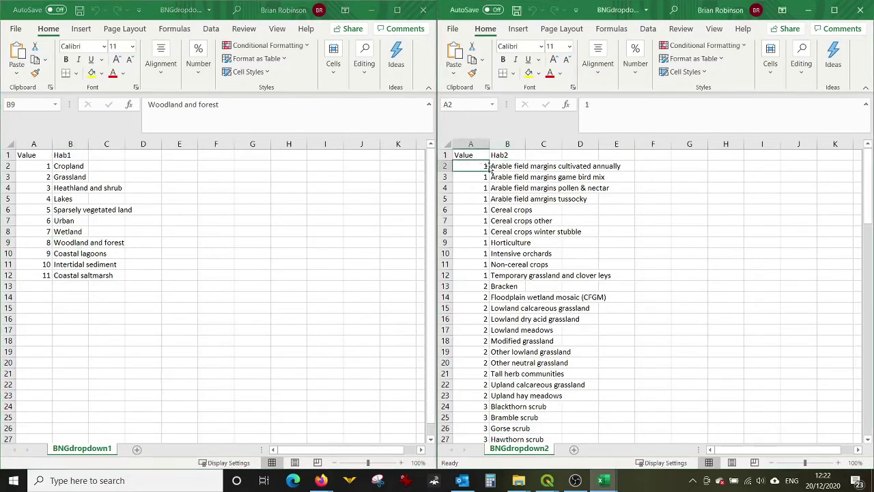
left_click(35, 166)
left_click(40, 167)
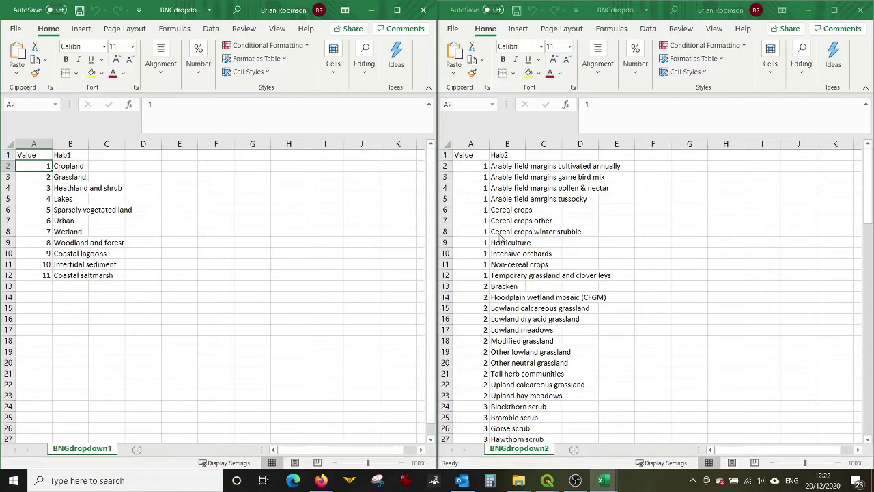
Examine how the Value numbers group the Hab2 habitats throughout BNGdropdown2, against the Hab1 list in BNGdropdown1.
scroll(555, 305, "down", 1)
scroll(522, 289, "up", 1)
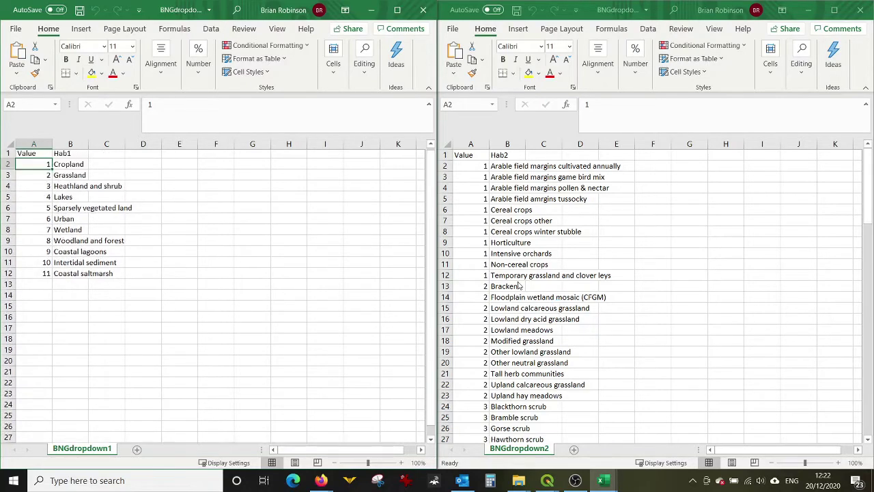
scroll(527, 286, "down", 6)
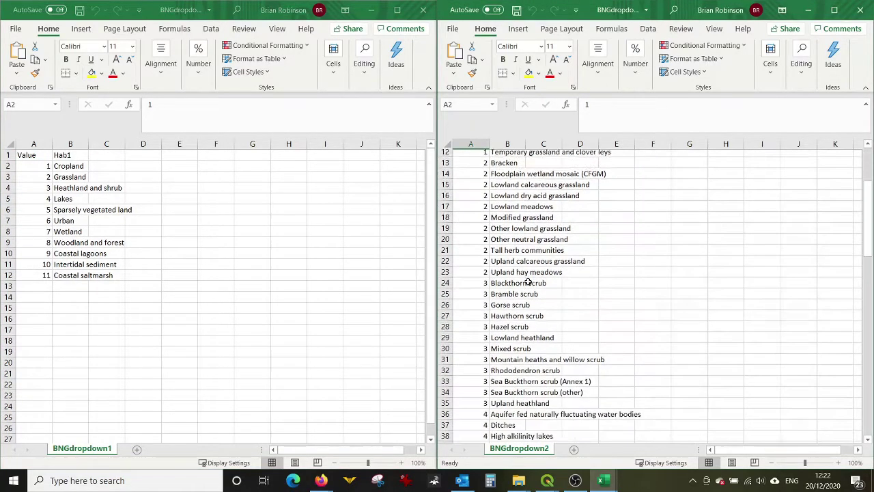
scroll(528, 282, "down", 7)
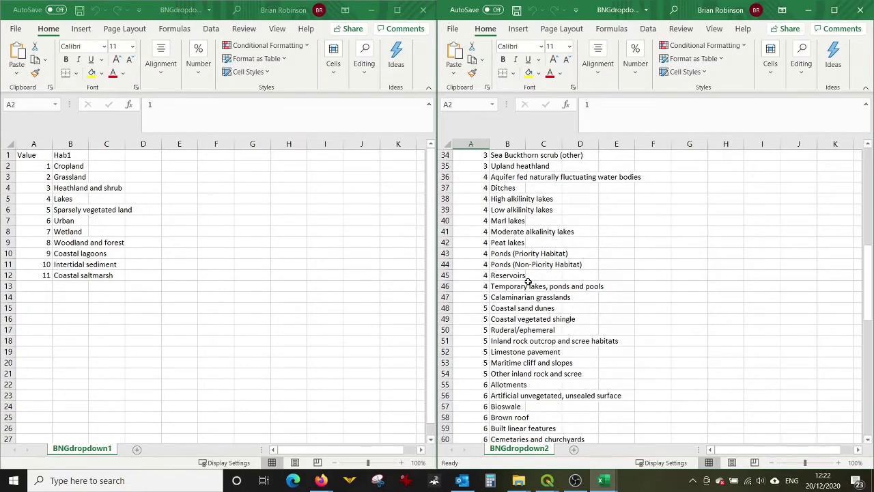
scroll(528, 280, "down", 7)
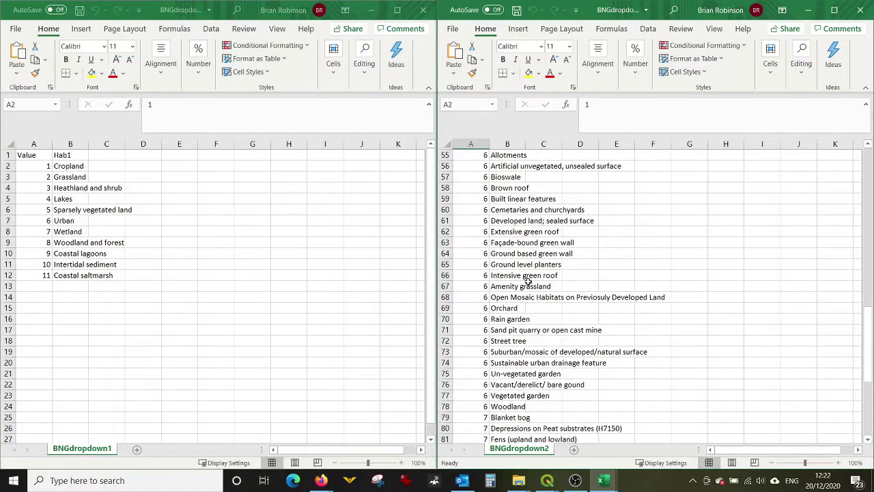
scroll(527, 281, "down", 5)
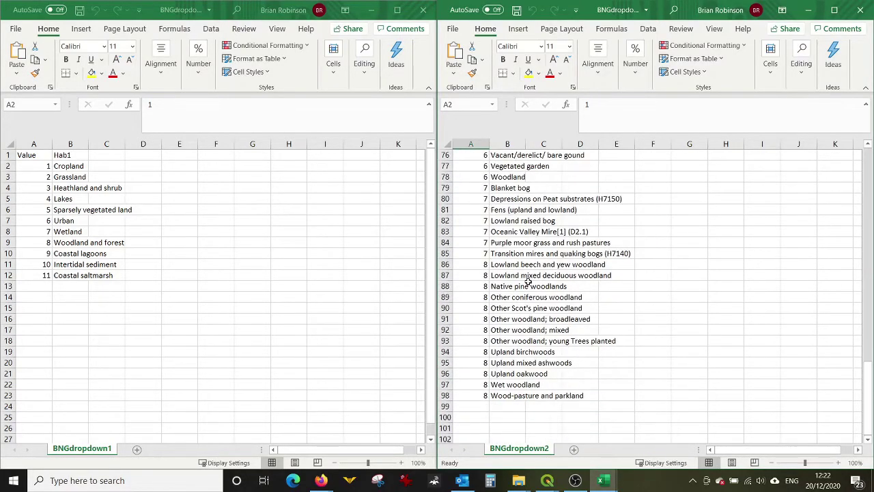
scroll(527, 282, "up", 20)
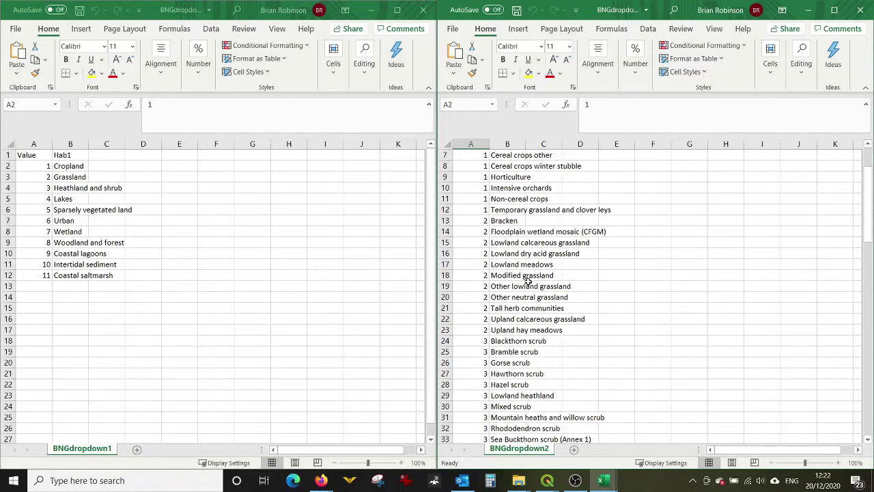
scroll(528, 282, "up", 2)
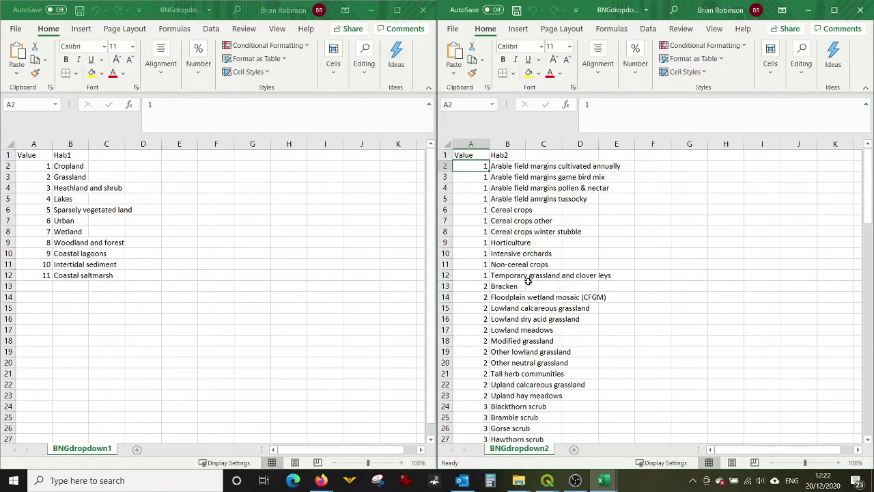
Highlight the BNGdropdown2 rows with Value 1, 2 and 3 in turn to match them to Cropland, Grassland, and Heathland and shrub.
left_click(501, 164)
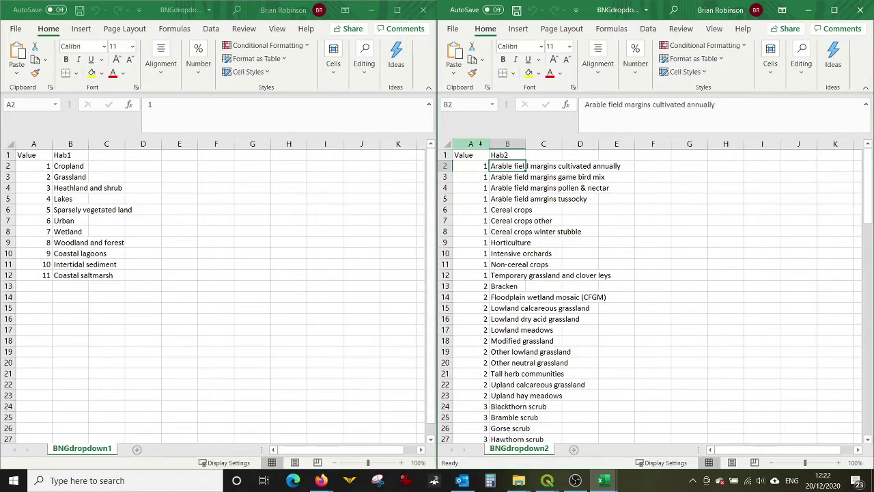
left_click(474, 164)
left_click(503, 276, "shift")
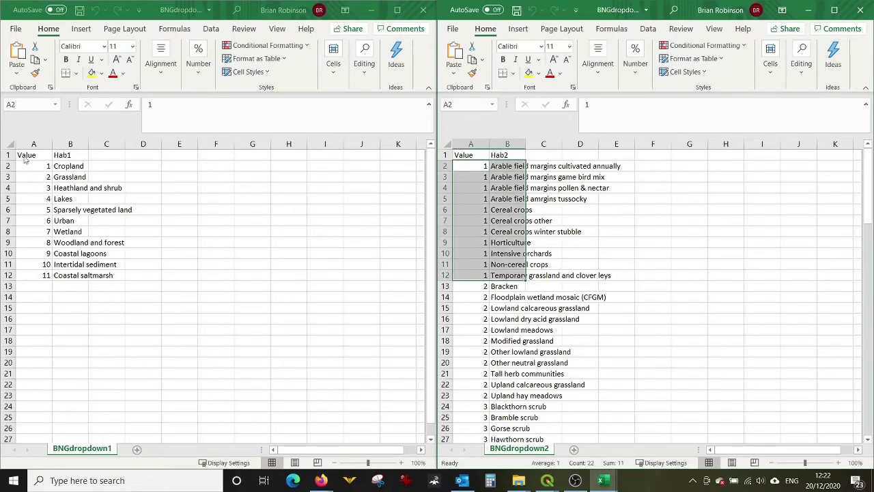
left_click(471, 286)
scroll(512, 300, "down", 2)
left_click(505, 329, "shift")
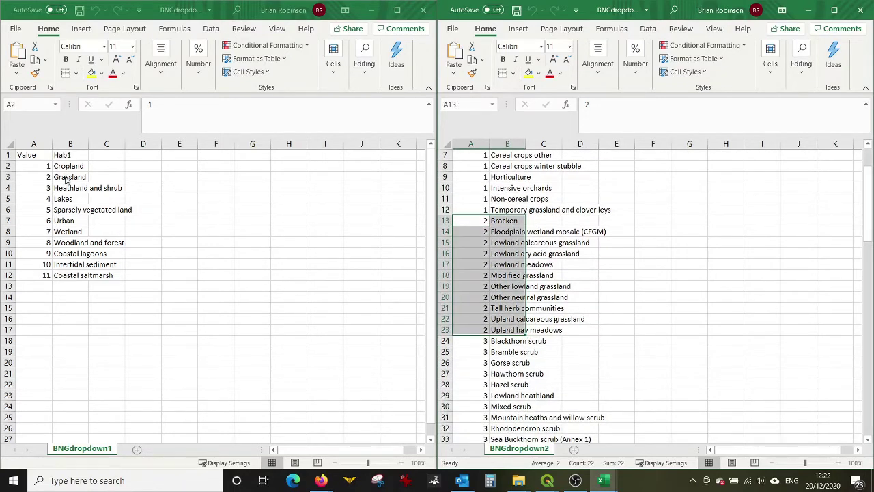
left_click(481, 340)
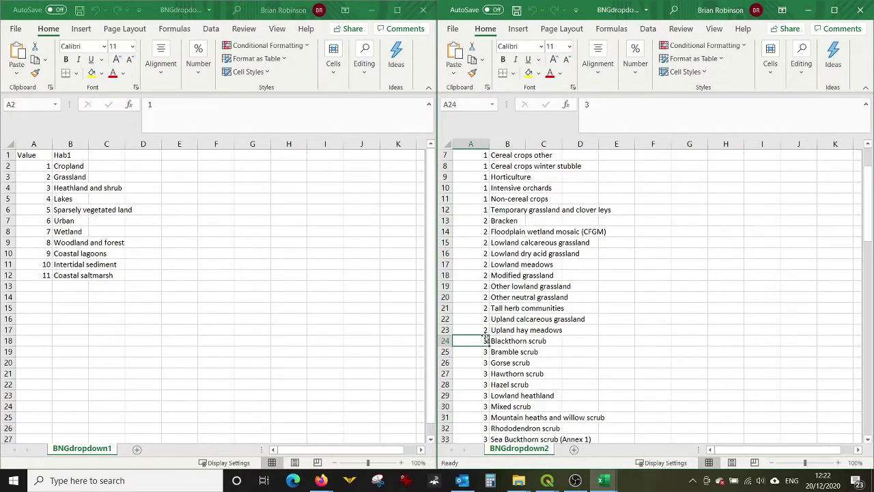
scroll(510, 327, "down", 4)
left_click(511, 330, "shift")
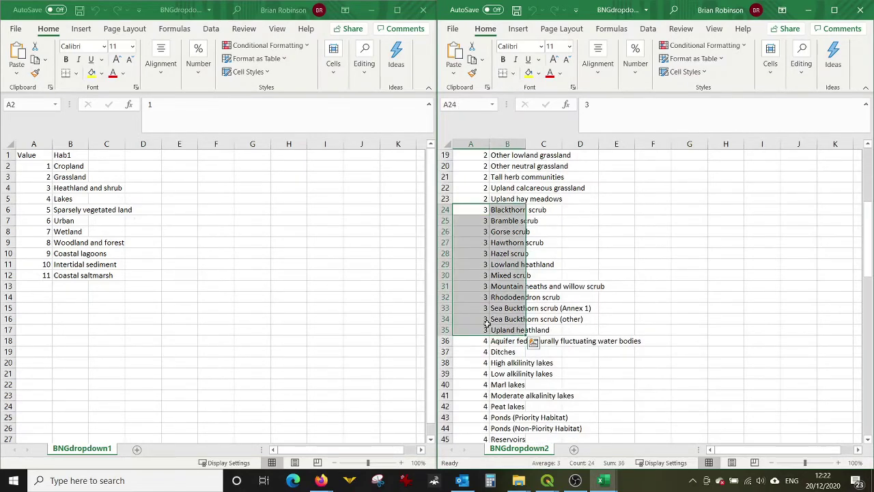
scroll(591, 367, "down", 2)
scroll(591, 367, "up", 7)
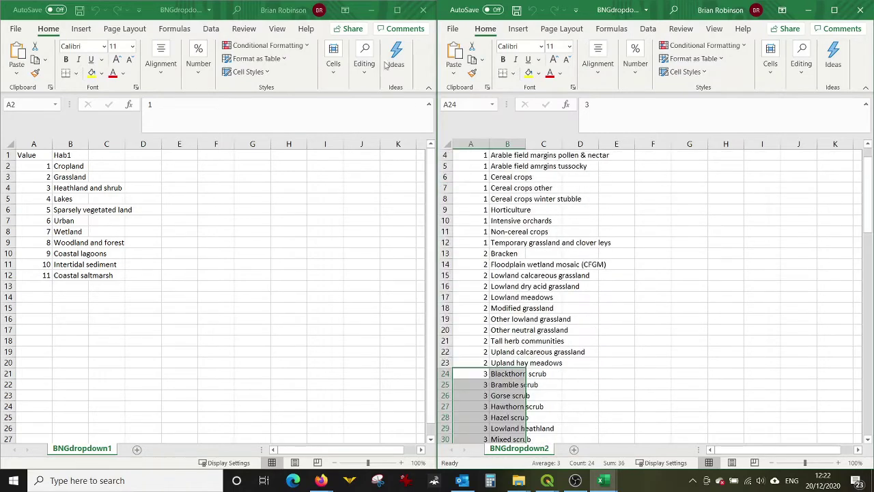
Close the BNGdropdown1 and BNGdropdown2 workbooks and switch to the QGIS project "Example map for BNG video".
left_click(422, 7)
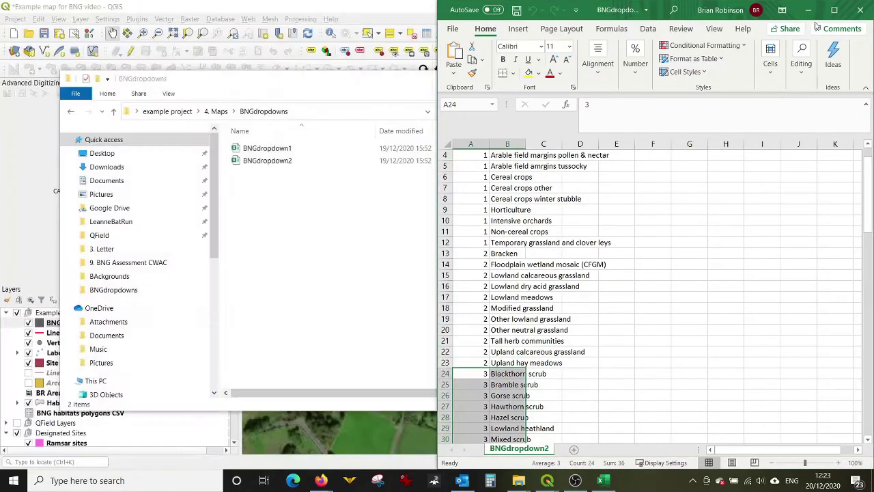
left_click(859, 10)
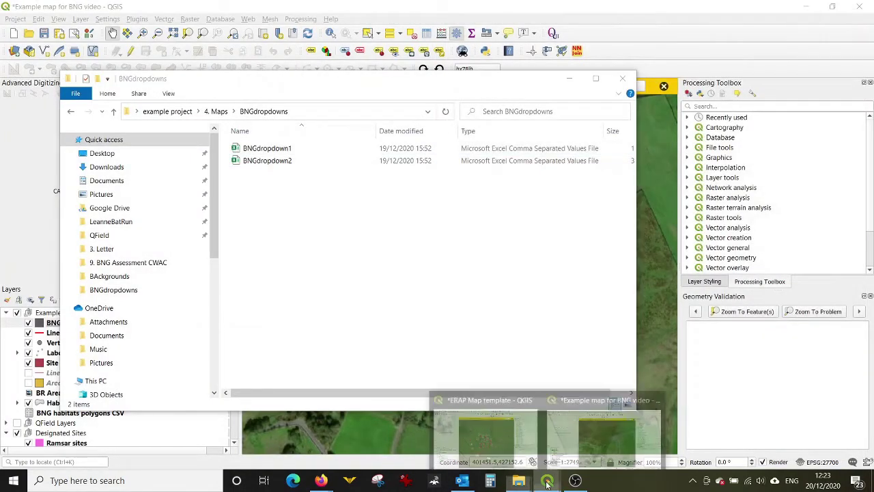
left_click(604, 430)
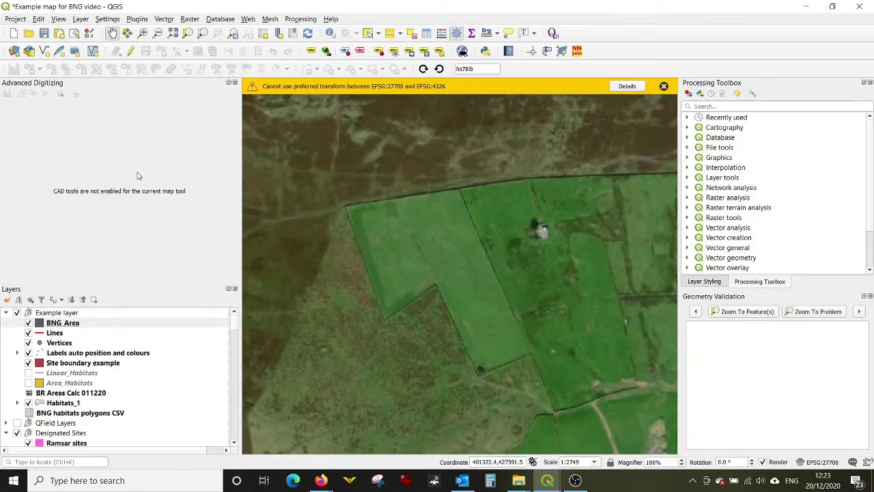
scroll(430, 251, "down", 1)
scroll(312, 244, "up", 1)
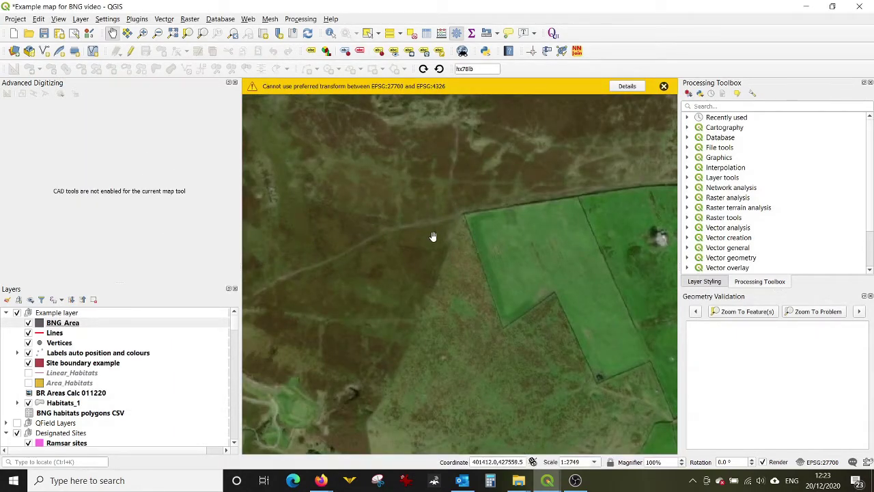
scroll(415, 252, "down", 1)
scroll(381, 271, "up", 1)
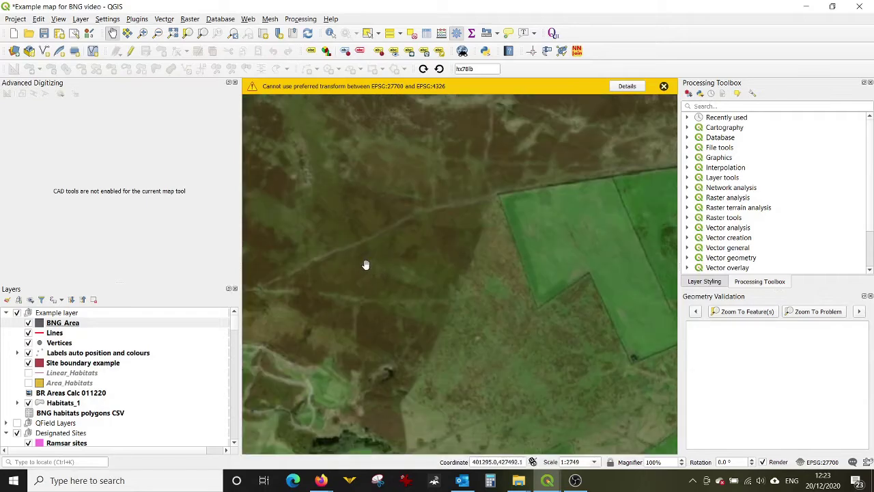
Start adding a delimited text layer and load BNGdropdown1.csv from the BNGdropdowns folder under 4. Maps.
left_click(60, 327)
left_click(81, 18)
mouse_move(102, 56)
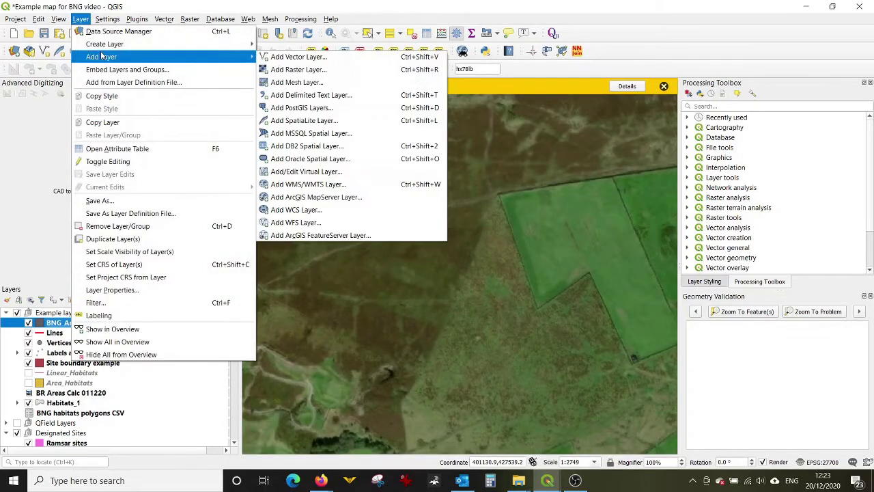
left_click(292, 99)
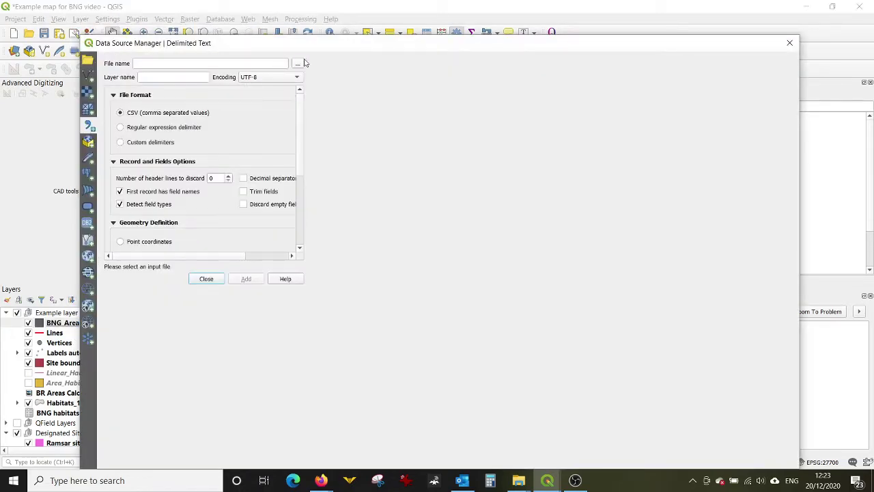
left_click(299, 64)
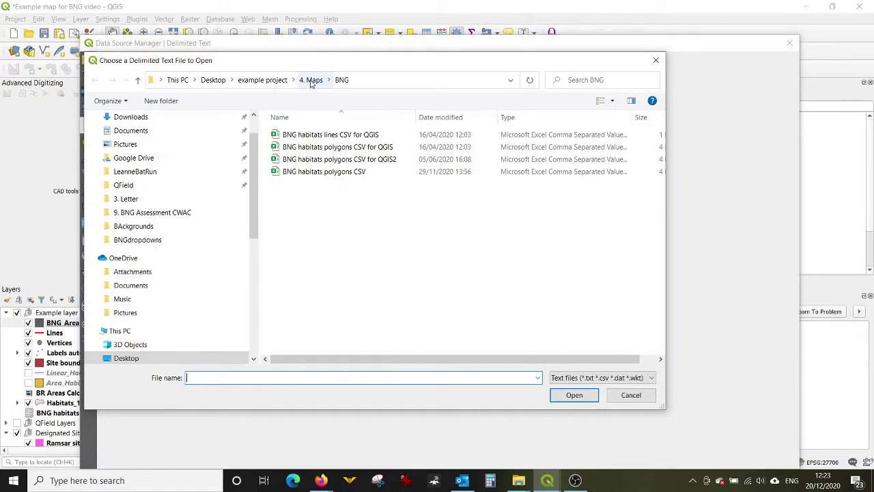
left_click(311, 80)
double_click(317, 196)
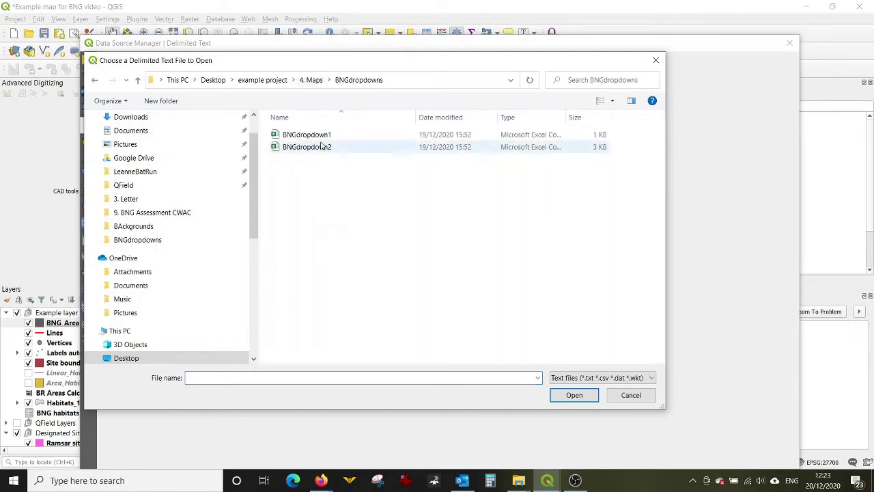
left_click(323, 136)
left_click(574, 395)
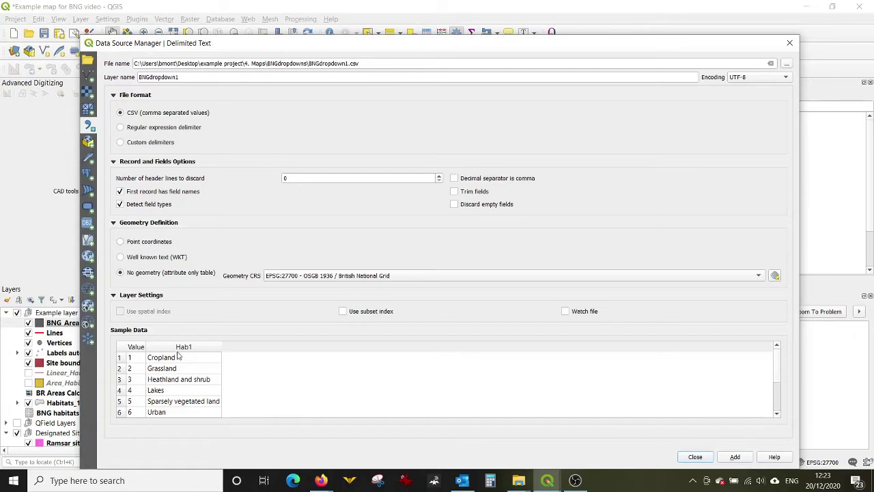
Toggle the first-record field names option off and back on to compare the sample data, and add the BNGdropdown1 table.
left_click(121, 192)
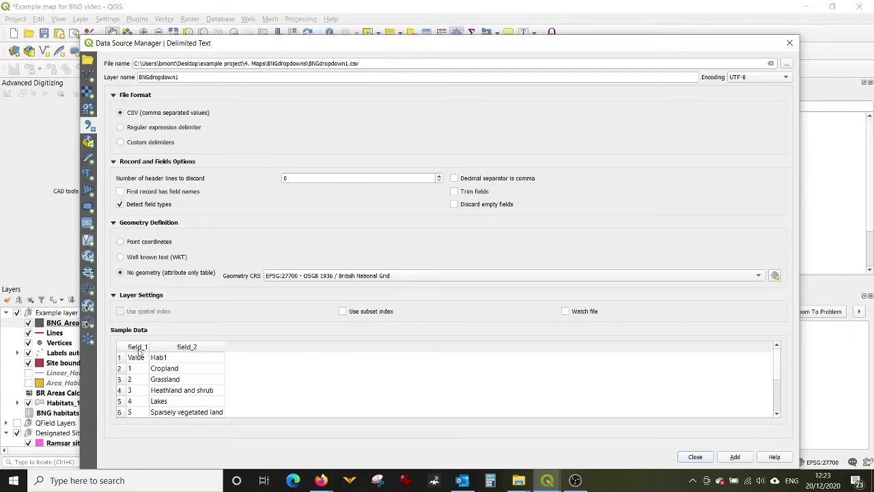
left_click(120, 191)
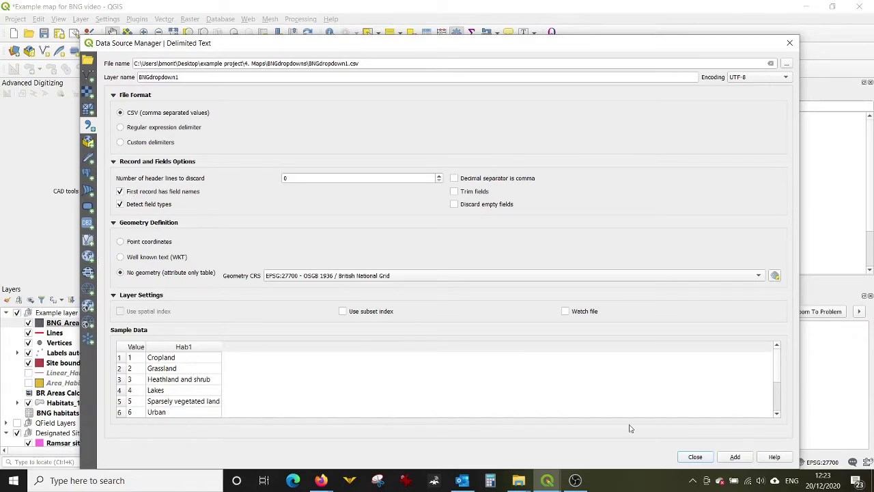
left_click(734, 457)
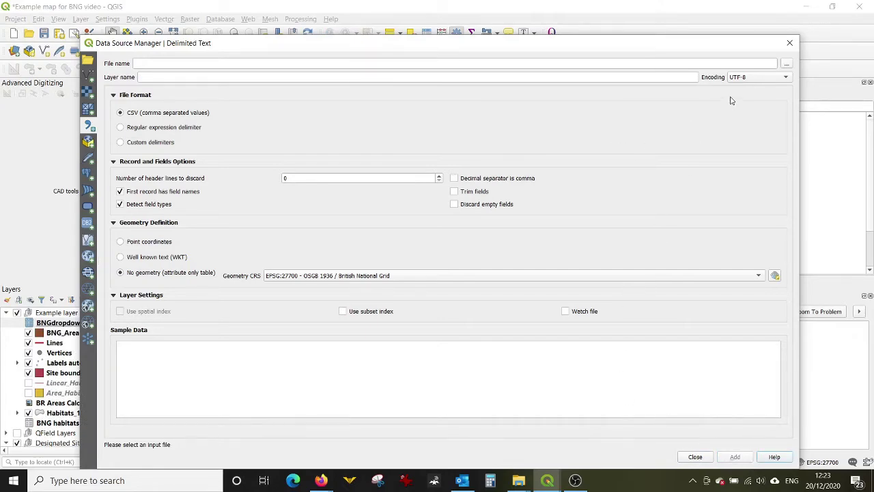
Add BNGdropdown2.csv from the BNGdropdowns folder as a no-geometry table, with the first record used as field names.
left_click(787, 63)
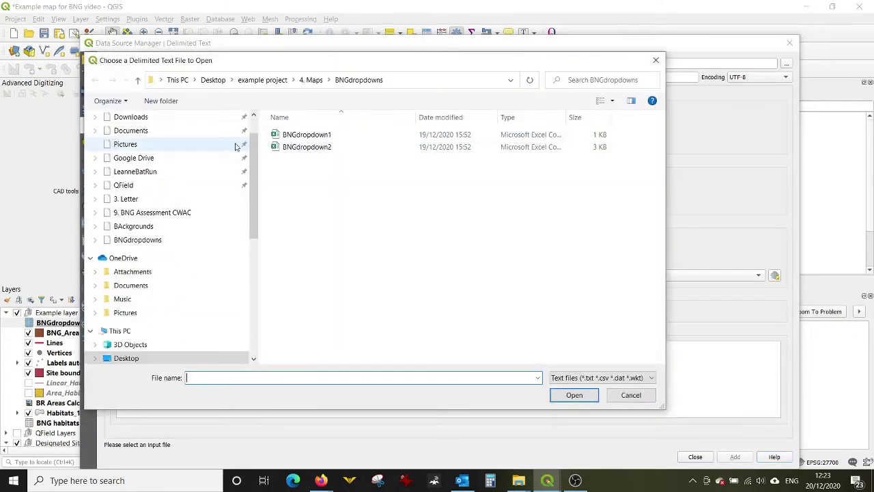
left_click(294, 147)
left_click(570, 394)
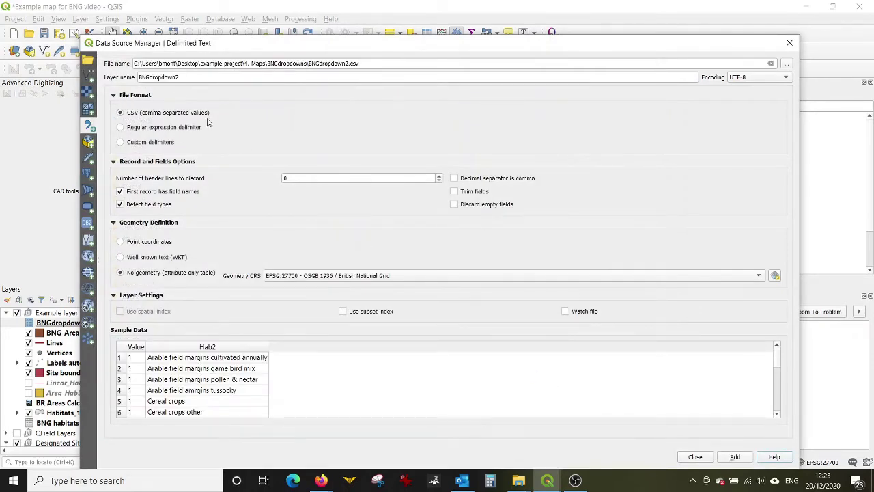
left_click(119, 192)
left_click(120, 192)
left_click(733, 456)
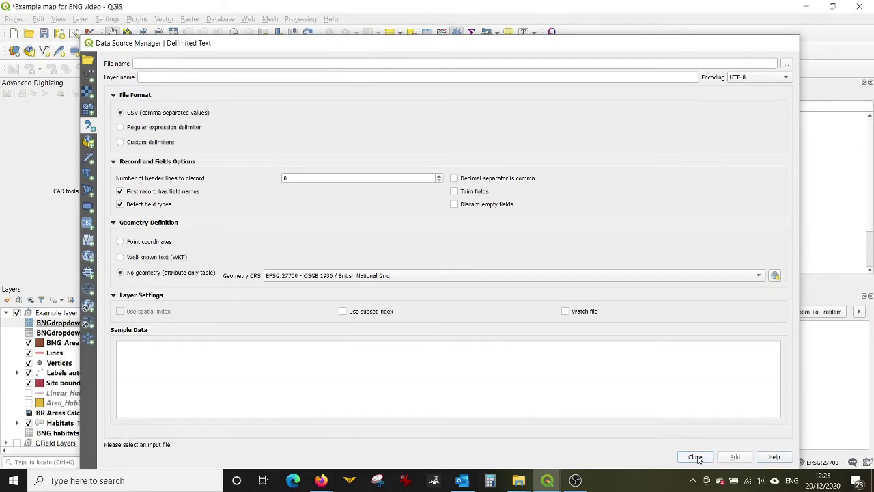
Close the data source dialog and move the BNGdropdown1 and BNGdropdown2 tables directly below the BNG_Area layer.
left_click(695, 456)
left_click_drag(83, 331, 65, 348)
left_click(78, 332, "shift")
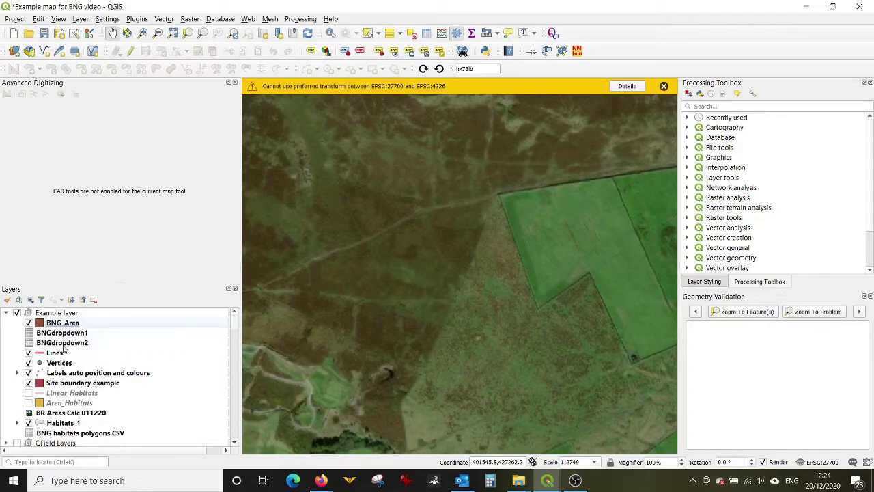
Check the fields in the BNG_Area layer's attribute table and close it.
left_click(81, 322)
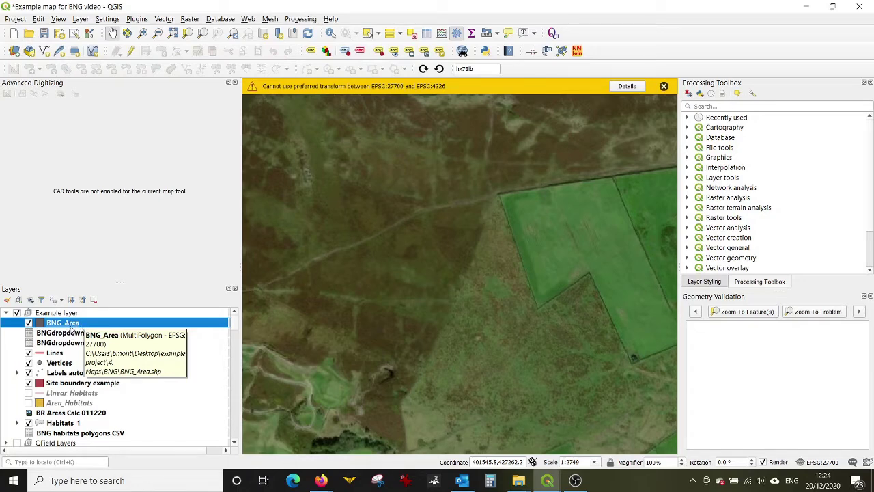
left_click(426, 33)
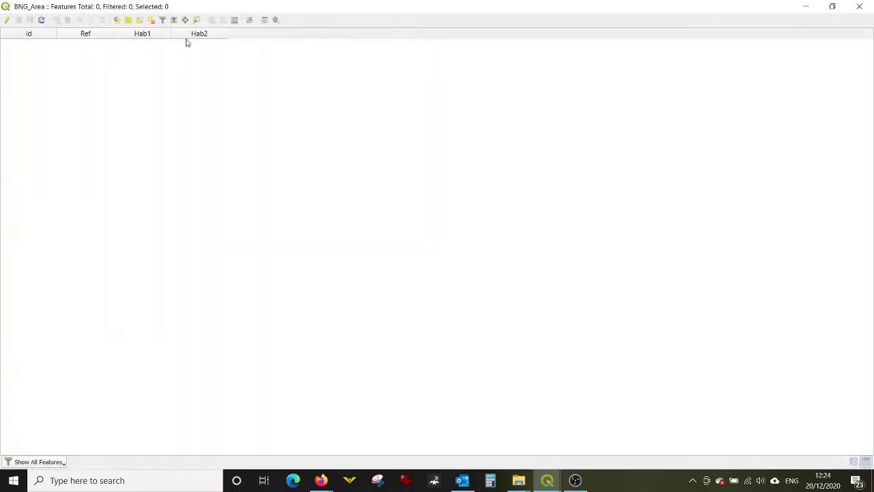
left_click(858, 7)
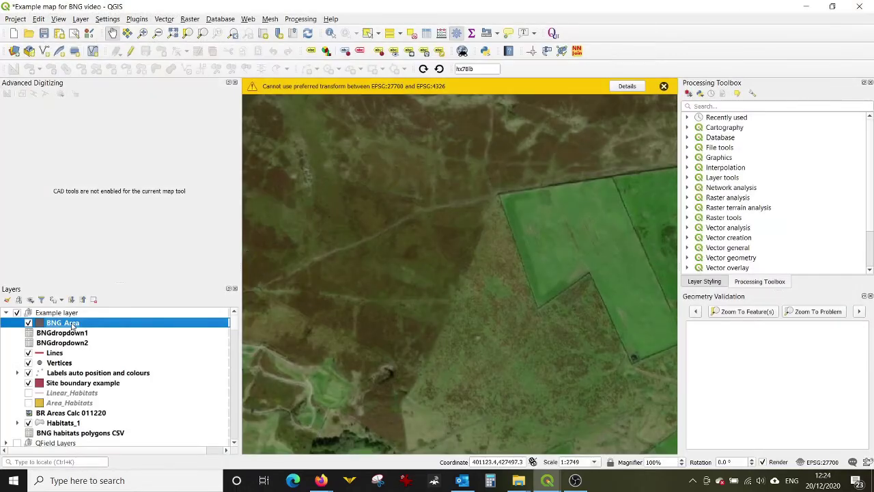
Set the Hab1 field's widget type to Value Relation in the BNG_Area layer's attributes form.
double_click(76, 323)
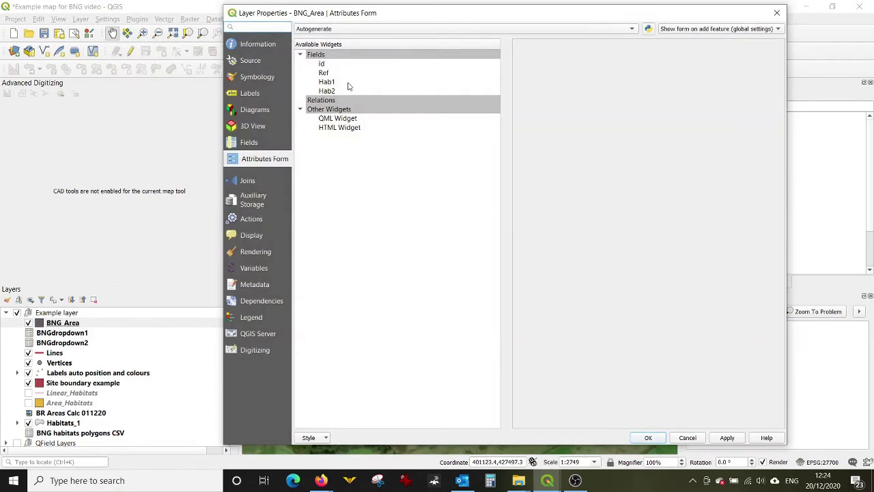
left_click(348, 86)
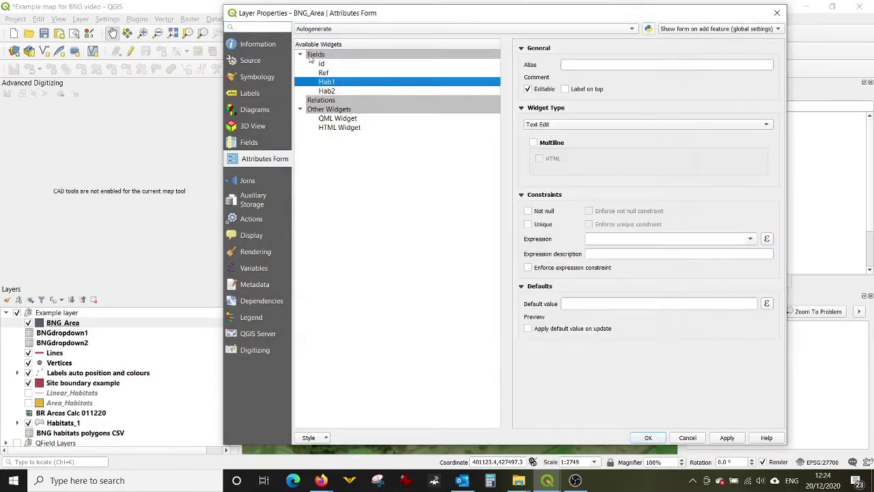
left_click(252, 142)
left_click(257, 157)
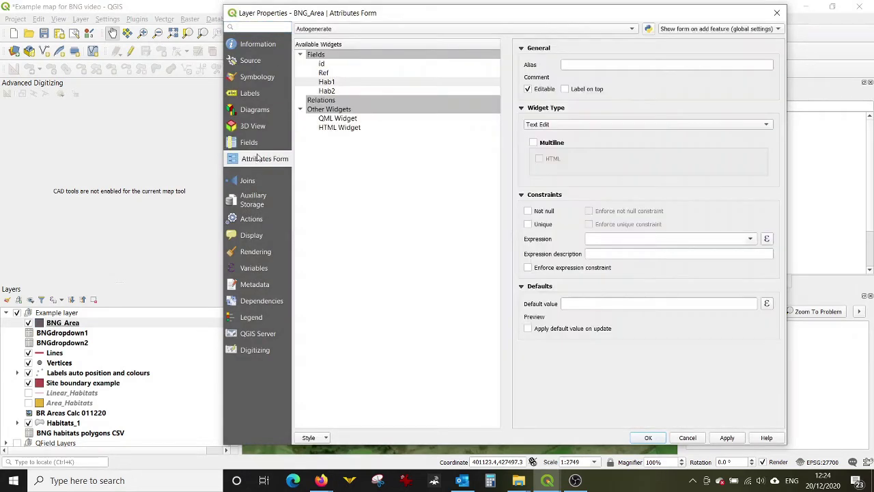
left_click(329, 84)
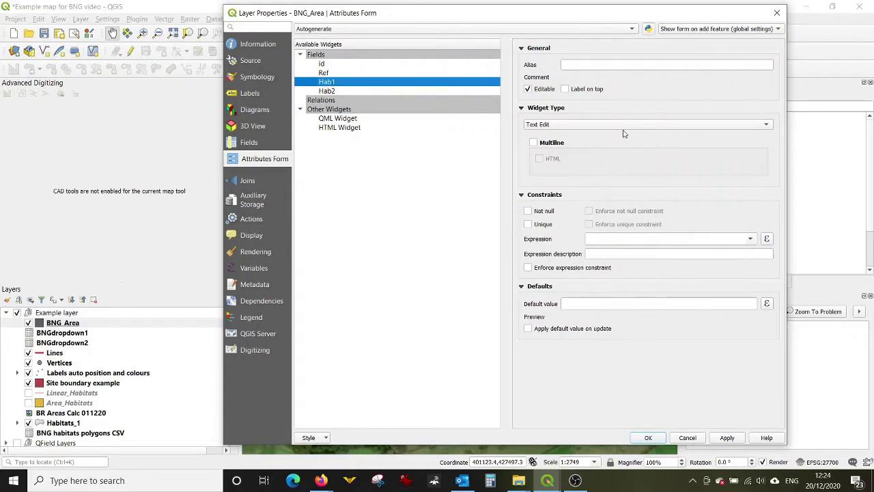
left_click(622, 128)
left_click(607, 179)
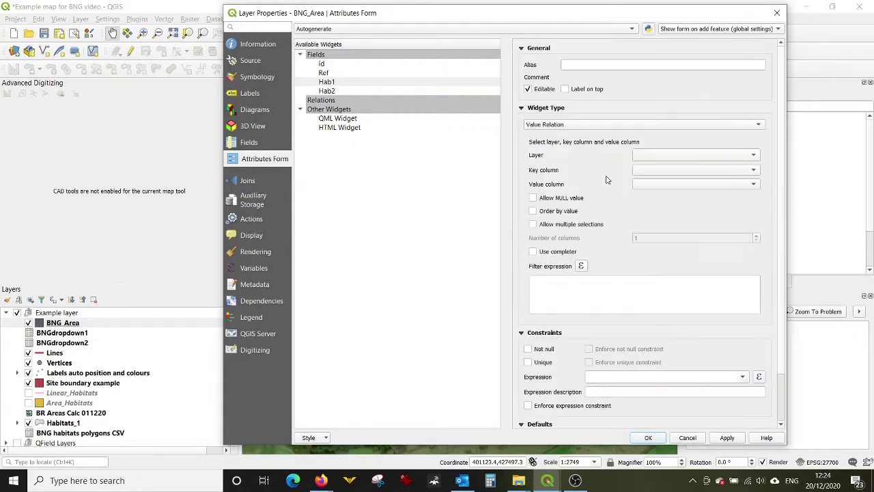
Link Hab1's value relation to the BNGdropdown1 table, with Value as key column and Hab1 as value column.
left_click(662, 155)
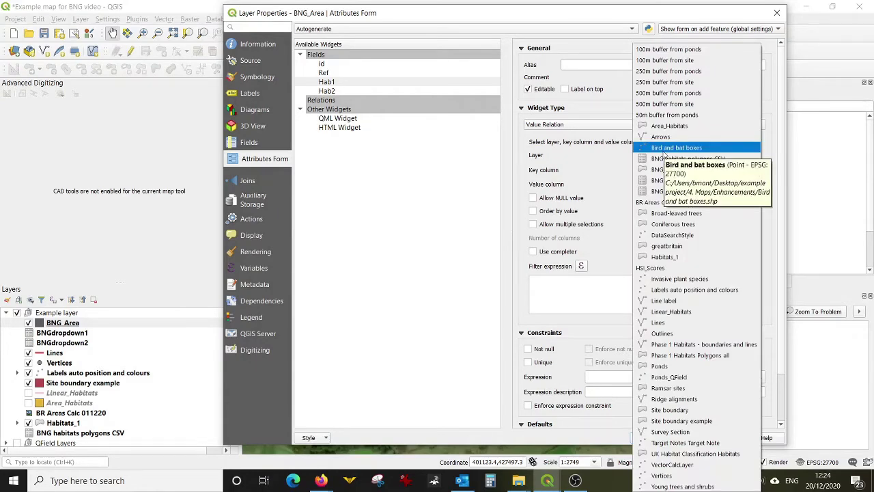
left_click(674, 181)
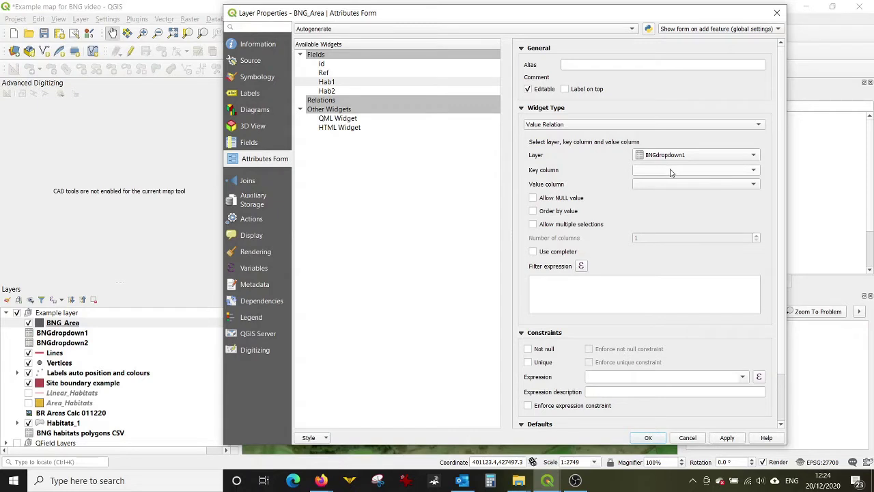
left_click(670, 173)
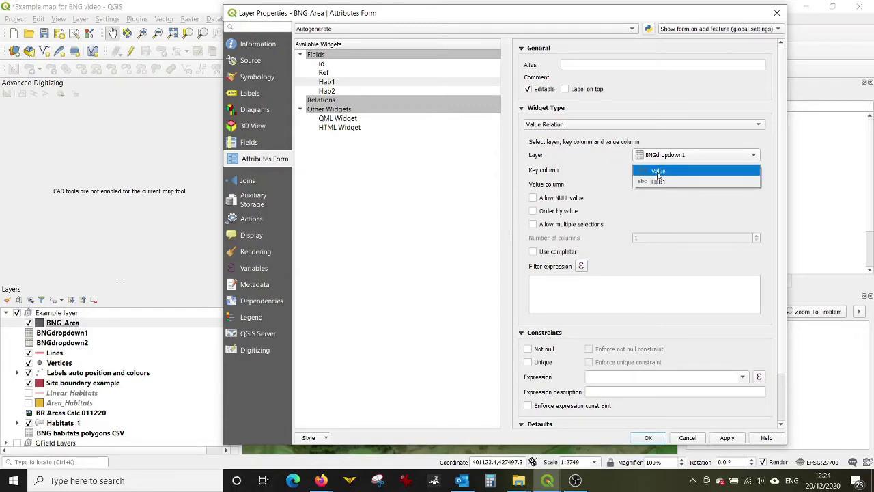
left_click(658, 171)
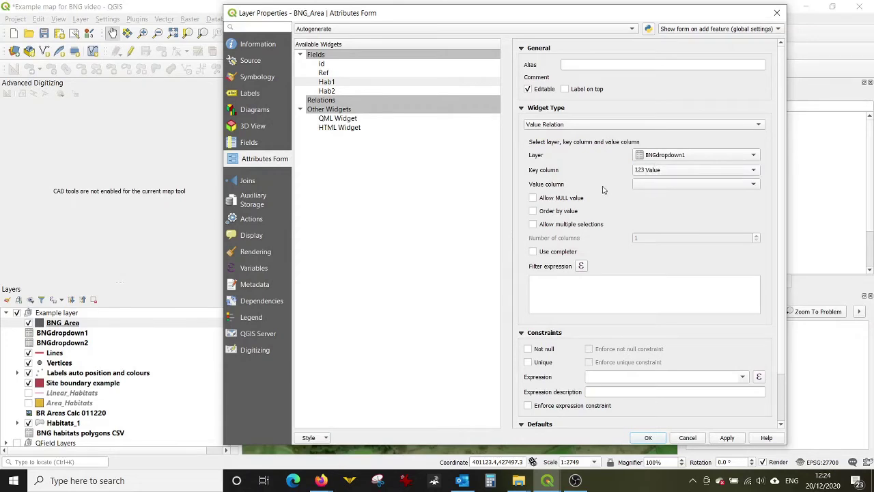
left_click(649, 185)
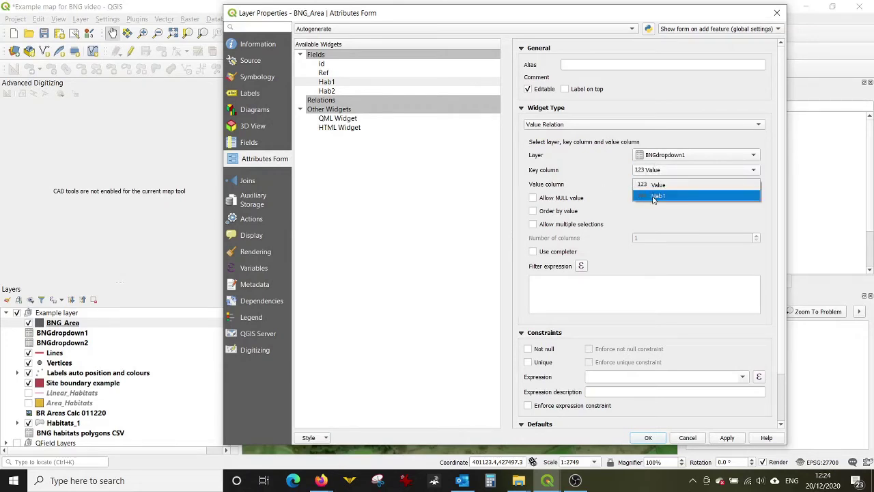
left_click(645, 197)
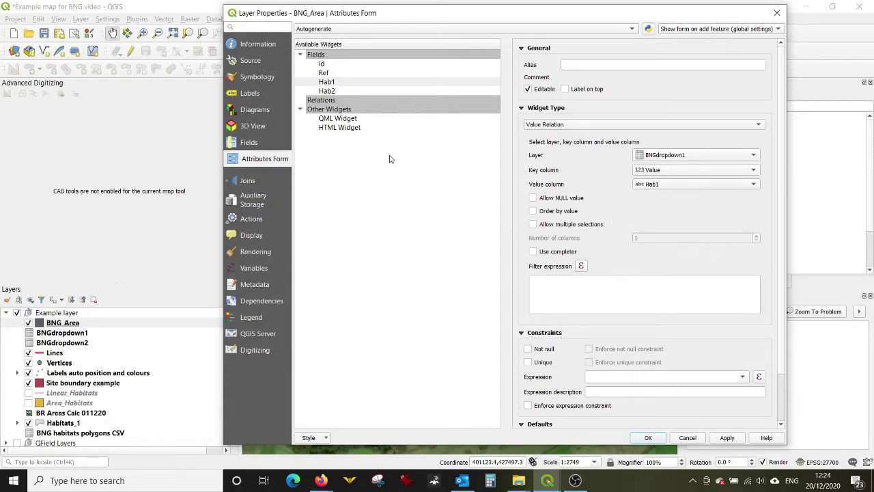
Set the Hab2 field's widget type to Value Relation and link it to the BNGdropdown2 table.
left_click(328, 91)
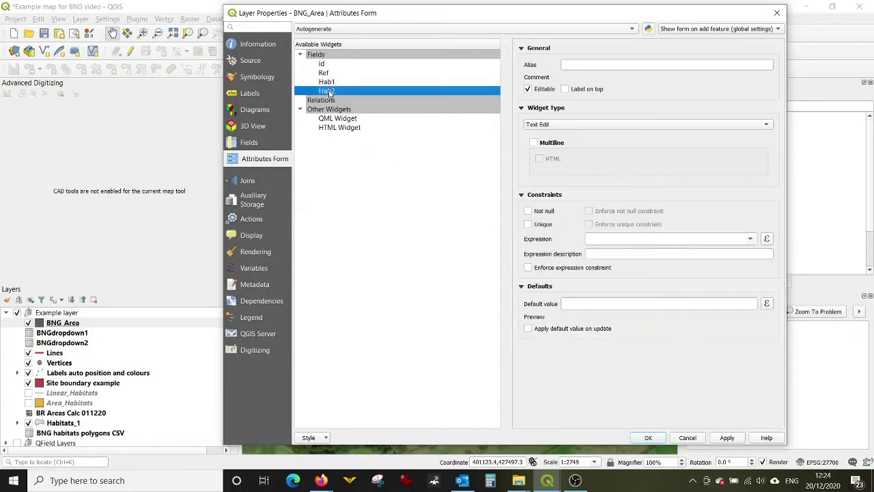
left_click(611, 124)
left_click(598, 181)
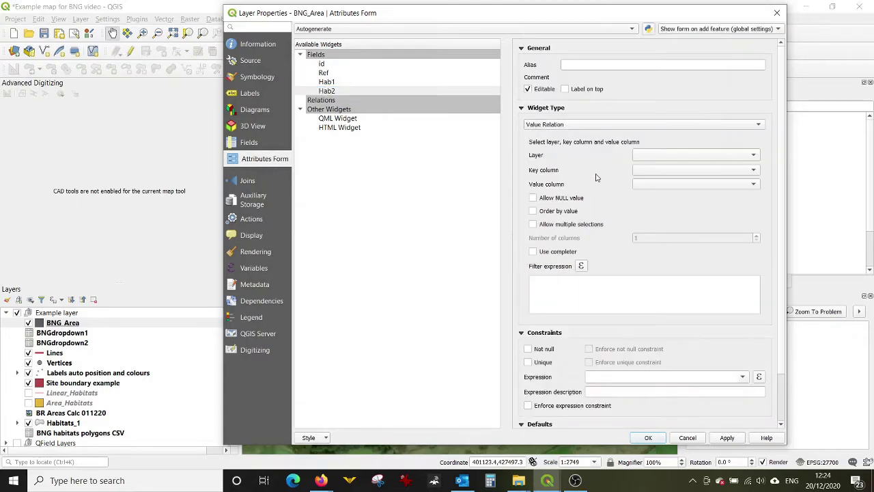
left_click(650, 162)
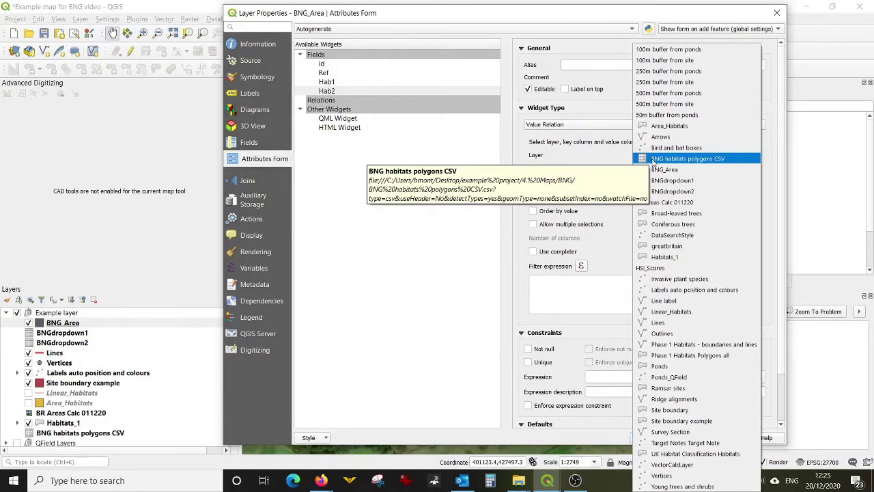
left_click(681, 194)
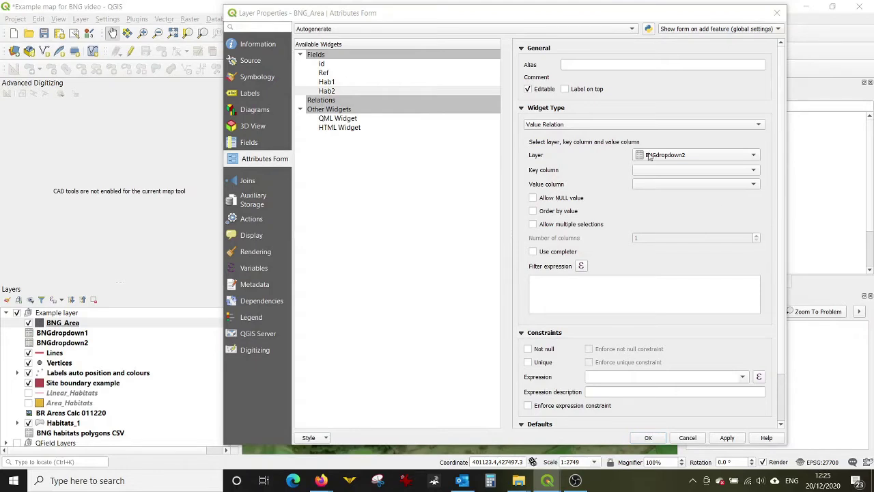
Use Hab2 as key and value column, filter with "Value"=current_value('Hab1'), allow NULL values, and accept the layer properties.
left_click(667, 172)
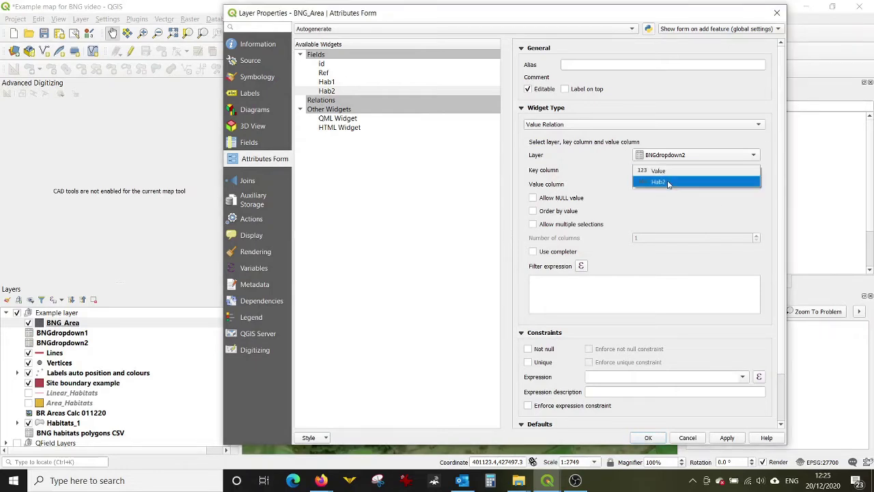
left_click(668, 182)
left_click(664, 186)
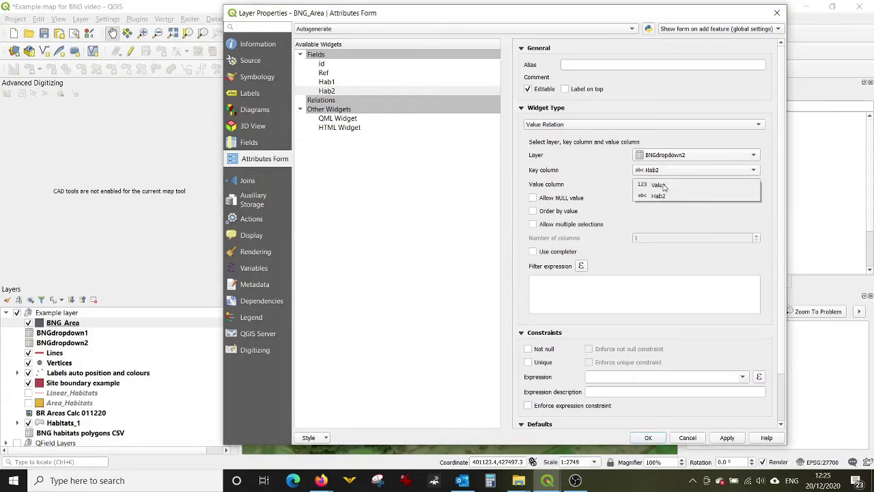
left_click(667, 196)
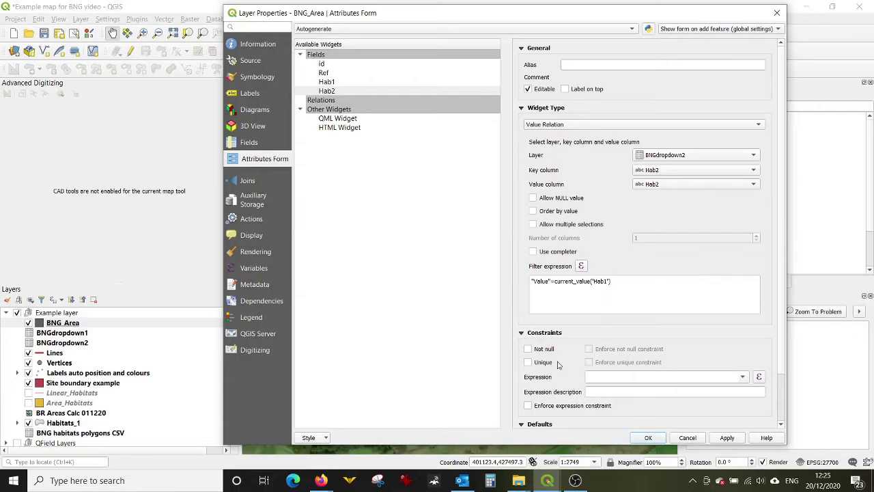
left_click(533, 198)
left_click(640, 437)
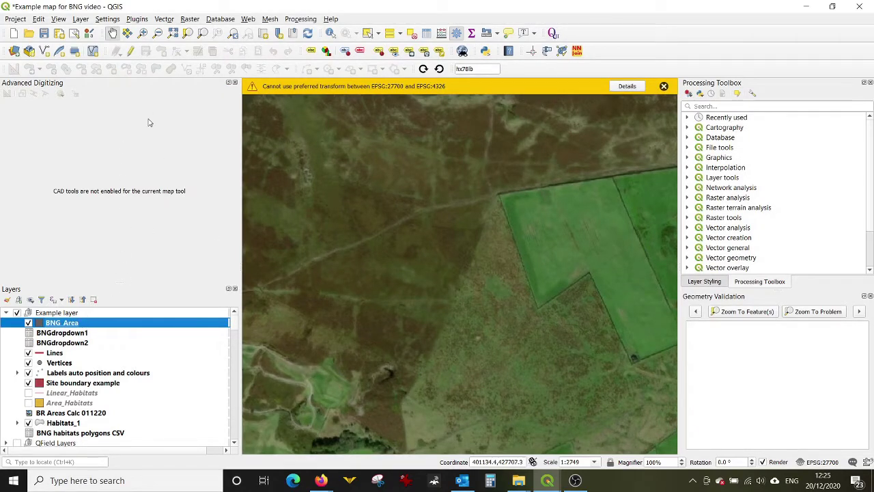
Enable editing on BNG_Area and digitize a polygon around the green field and the adjoining rough ground to its west.
left_click(130, 51)
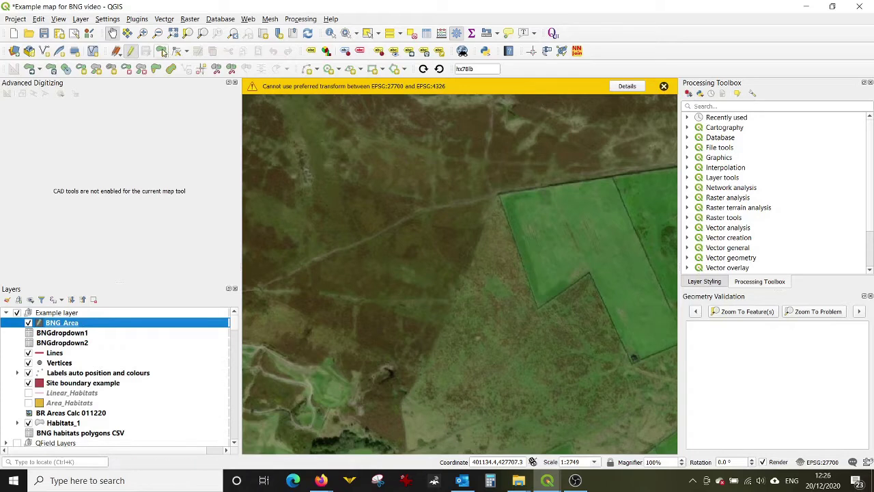
left_click(161, 51)
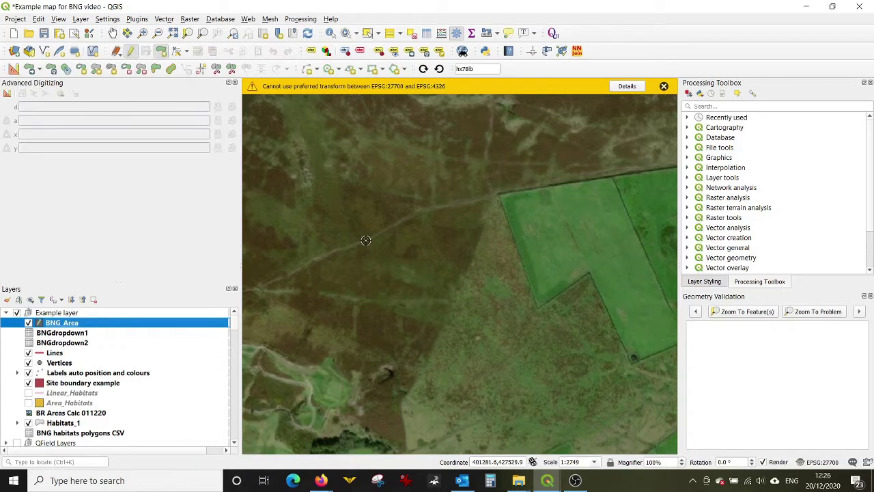
left_click(499, 194)
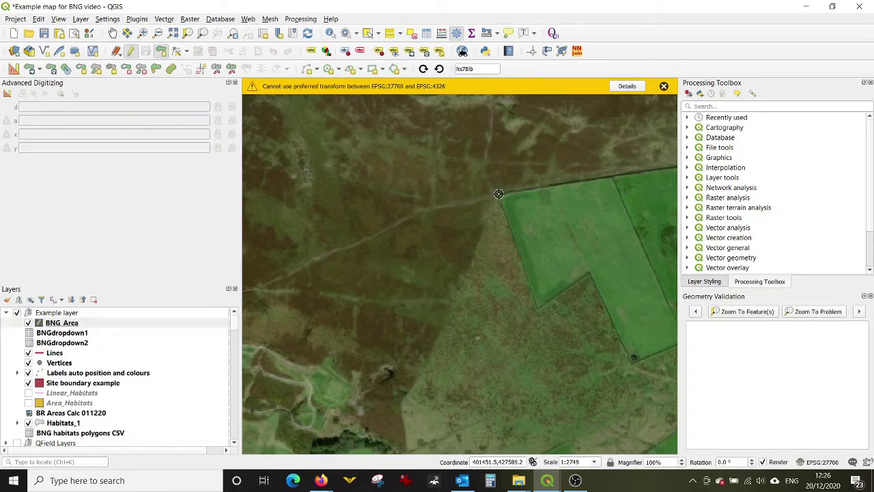
left_click(602, 178)
scroll(566, 240, "down", 1)
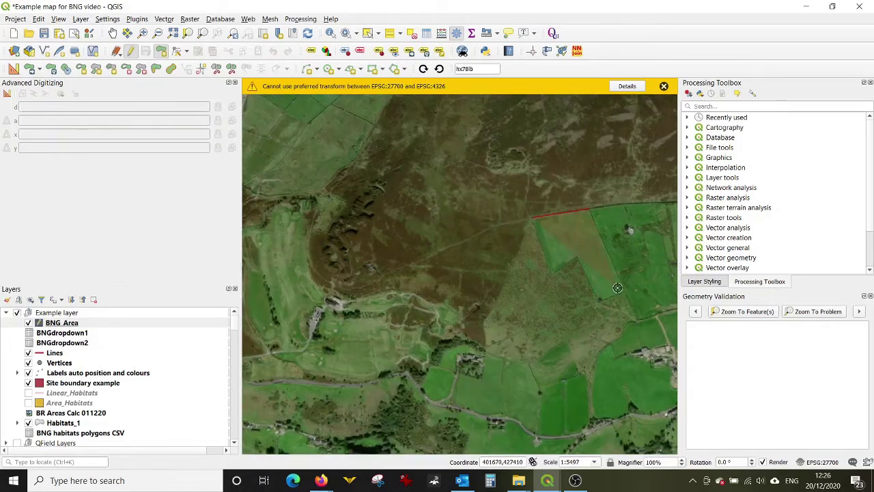
scroll(617, 287, "up", 1)
left_click(632, 293)
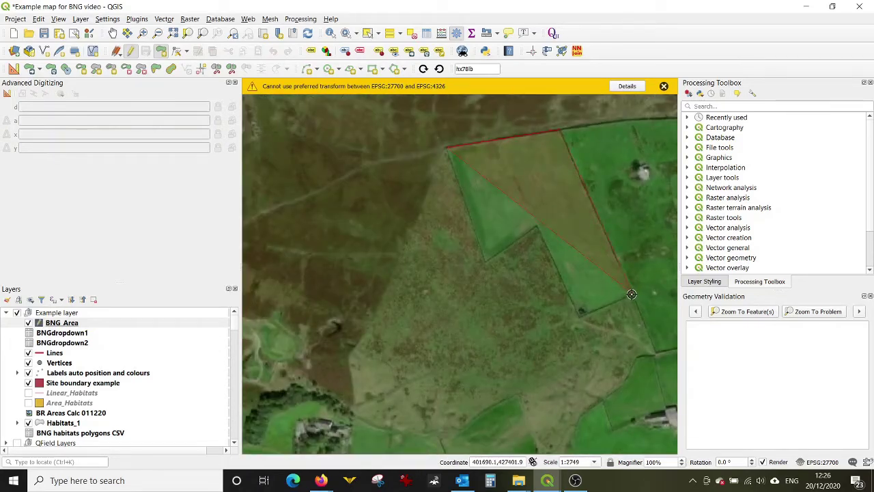
left_click(582, 317)
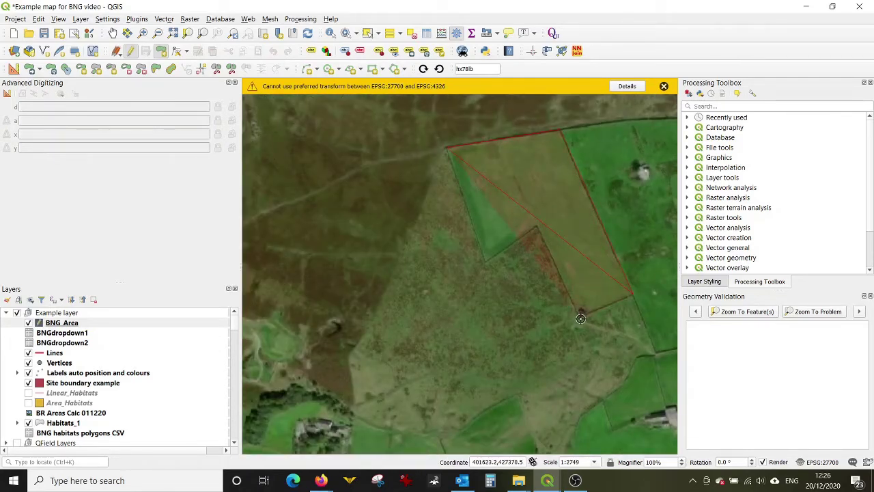
left_click(442, 346)
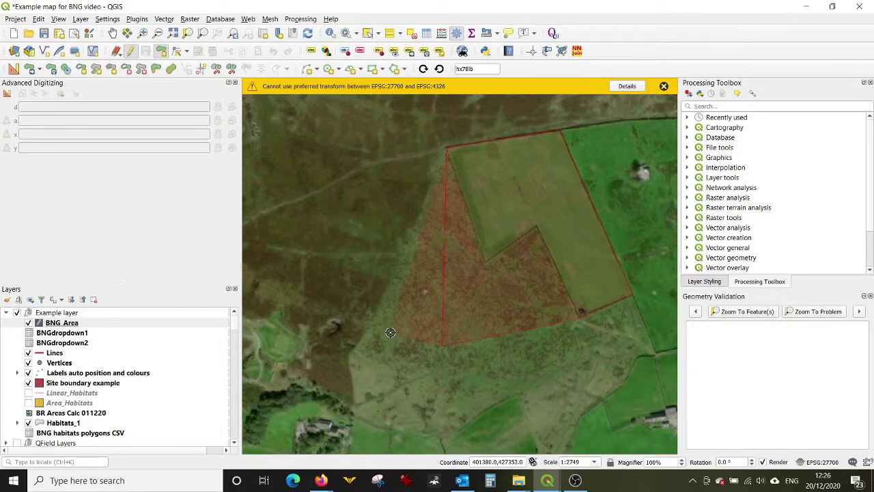
left_click(386, 332)
left_click(368, 325)
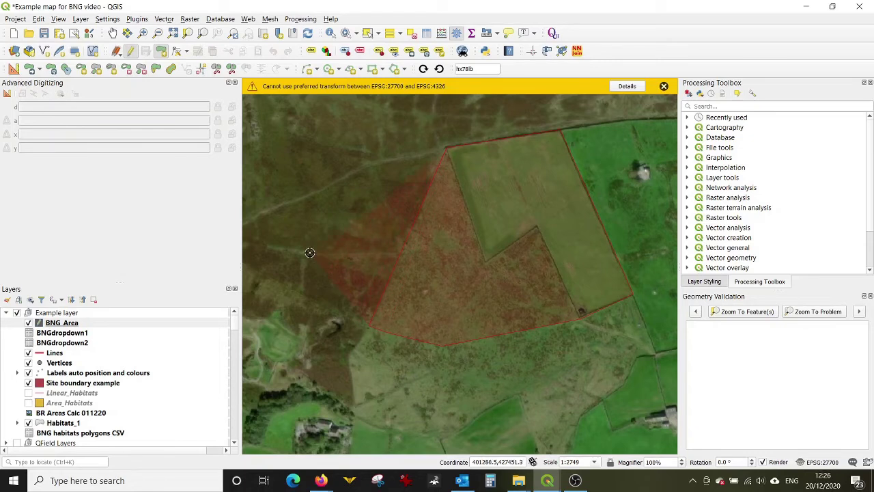
right_click(284, 208)
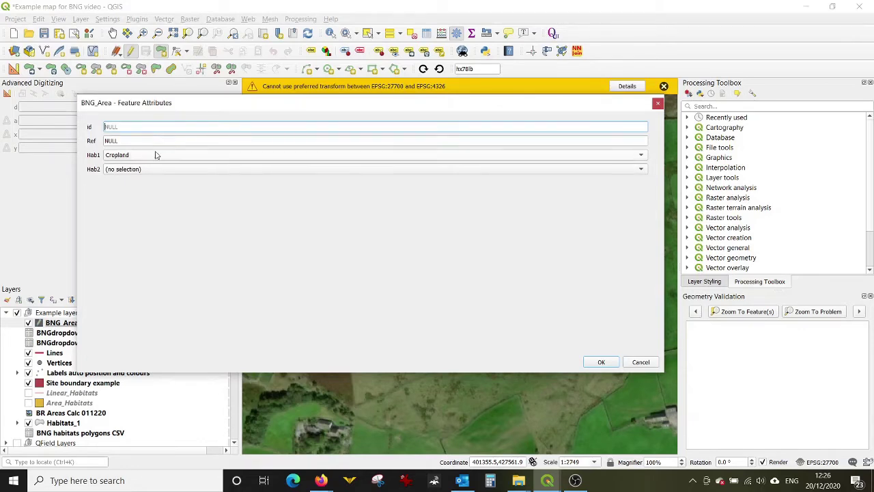
Set the new polygon's Hab1 to Grassland and Hab2 to Modified grassland, and accept the feature attributes.
left_click(157, 156)
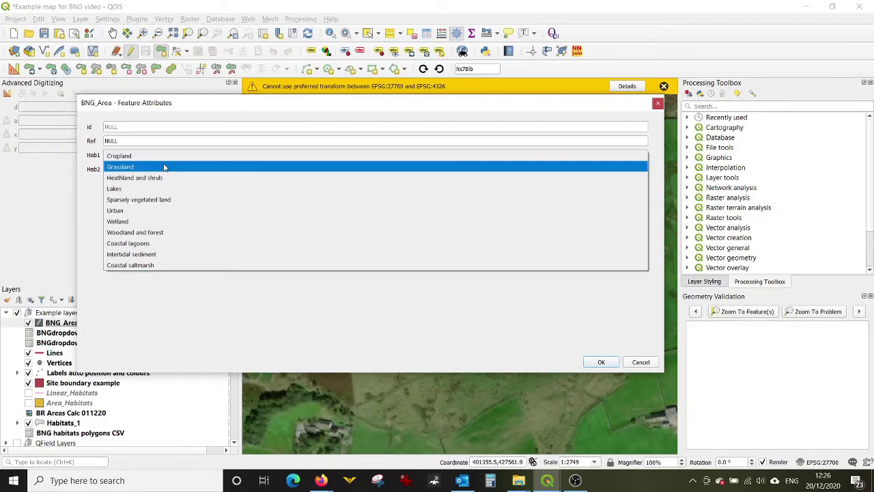
left_click(164, 167)
left_click(164, 169)
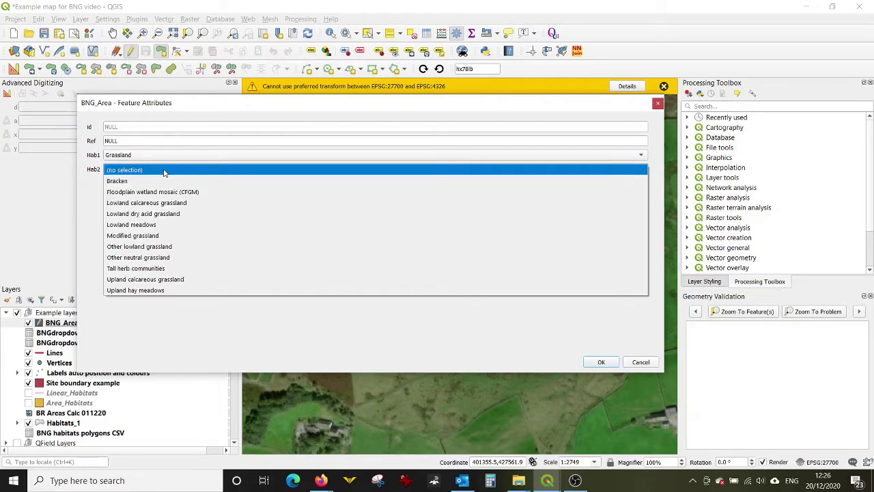
left_click(175, 236)
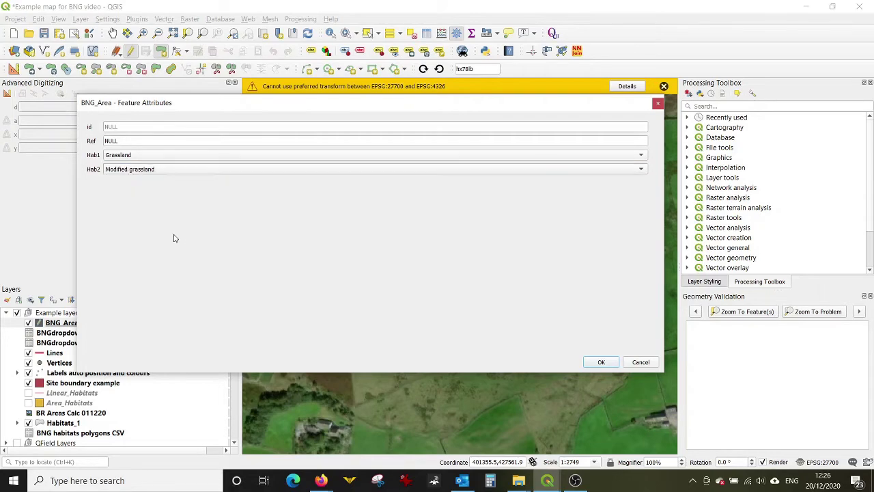
left_click(600, 361)
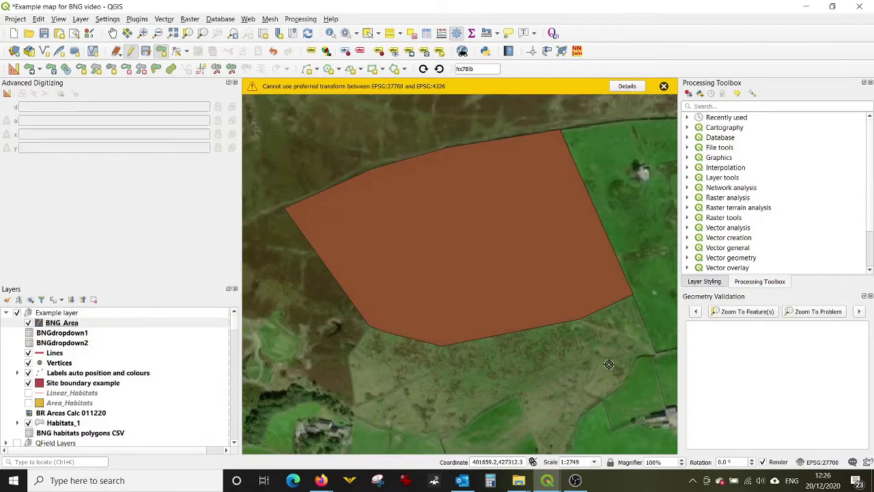
Make the BNG_Area layer semi-transparent by lowering its layer rendering opacity, and accept the layer properties.
double_click(89, 322)
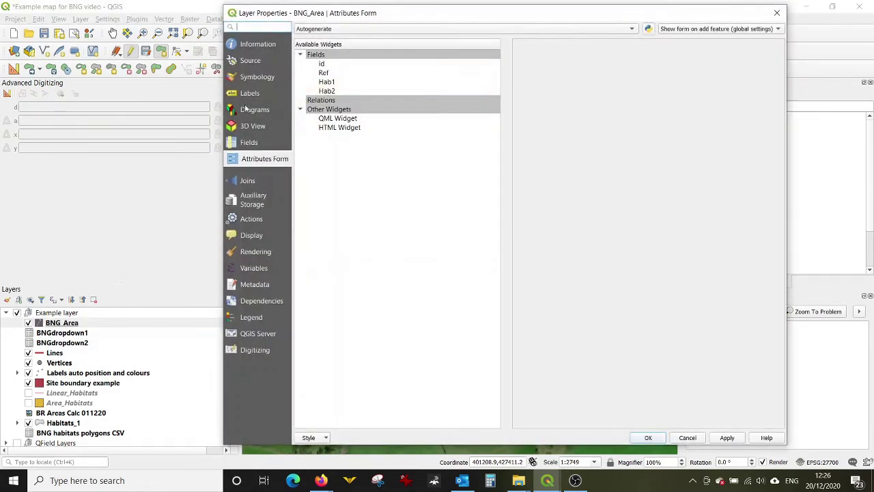
left_click(252, 79)
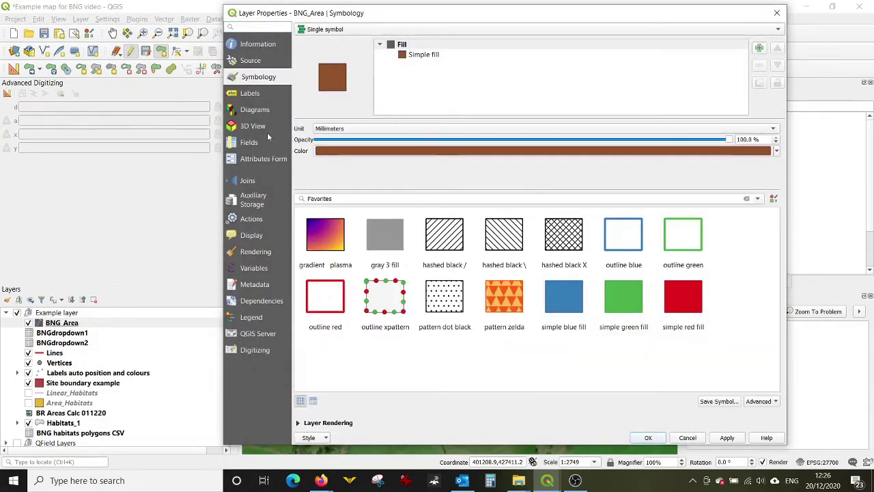
left_click(305, 424)
left_click_drag(730, 364, 610, 370)
left_click(645, 437)
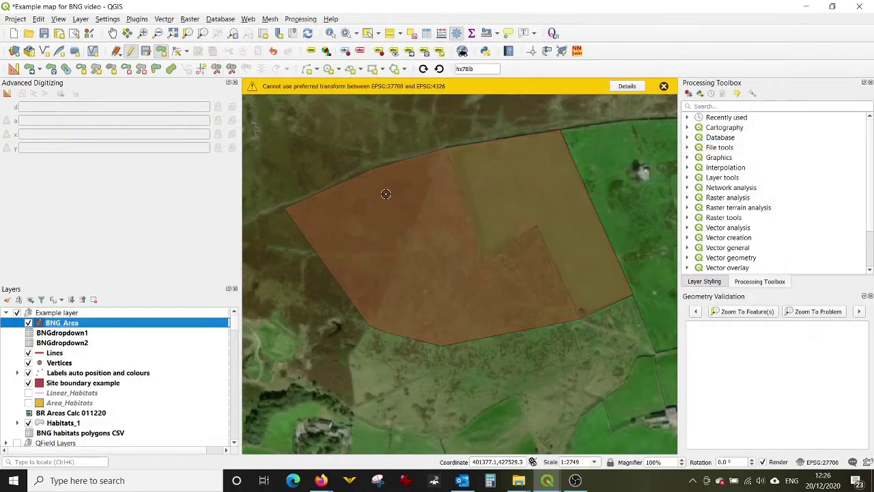
Split the BNG_Area polygon along the stepped boundary between the green field and the rough ground to its west.
left_click(41, 19)
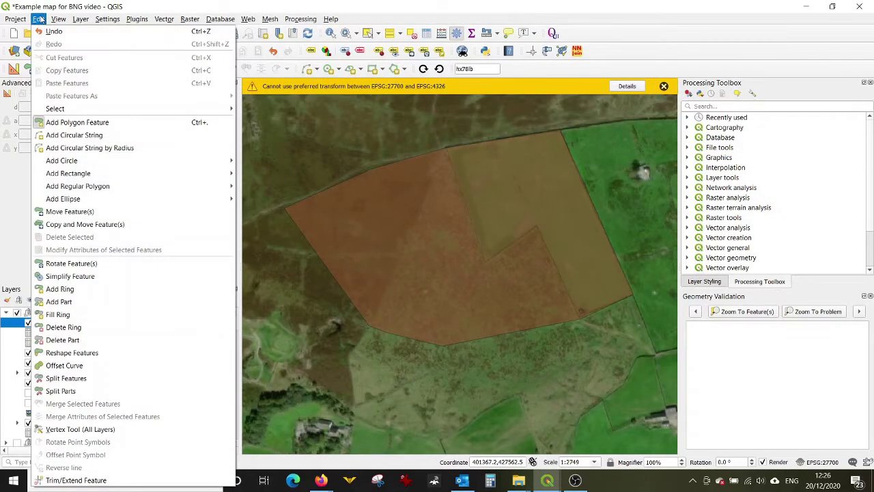
left_click(62, 378)
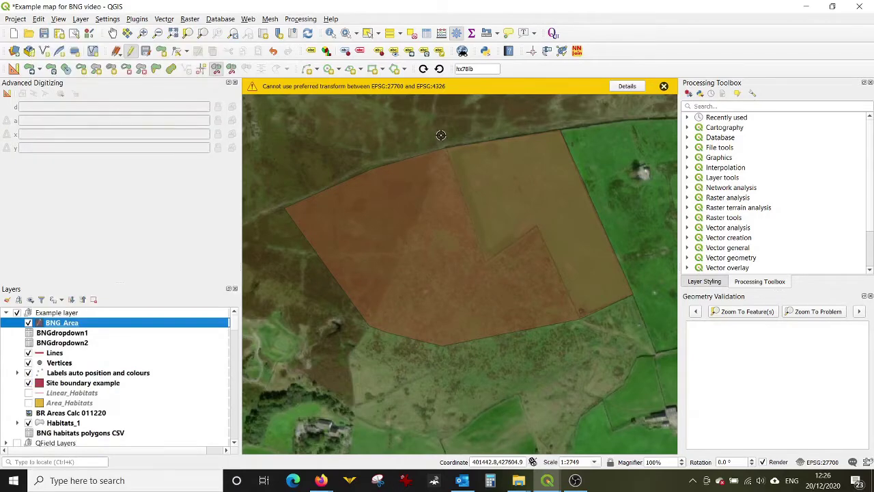
left_click(483, 264)
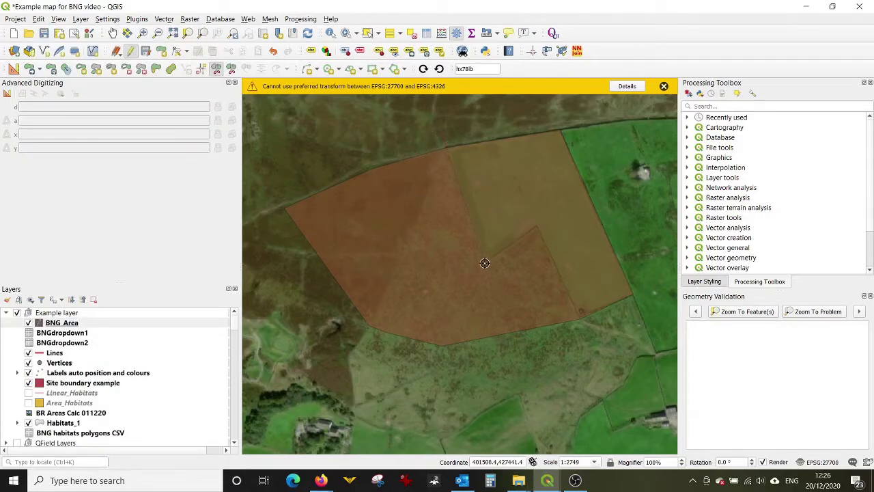
left_click(536, 226)
left_click(581, 313)
right_click(584, 336)
Select the western rough-ground polygon, open the BNG_Area attribute table, and widen the Hab1 and Hab2 columns.
left_click(368, 32)
left_click(407, 189)
left_click(426, 34)
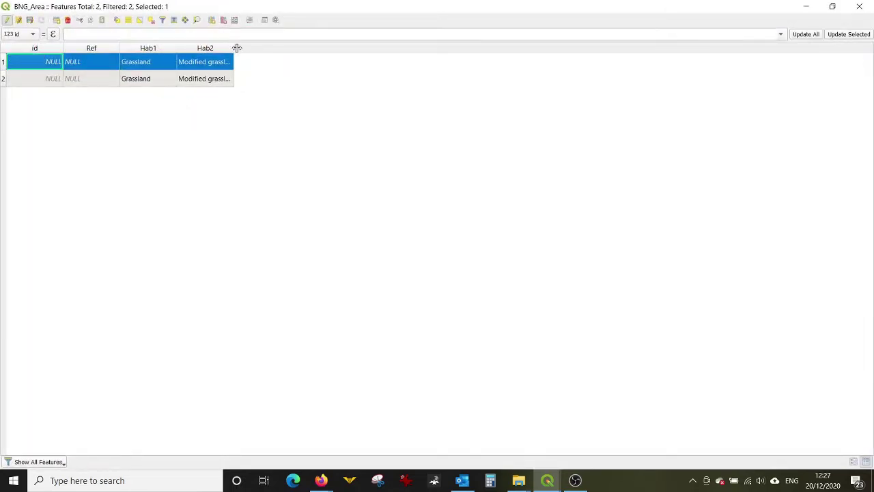
double_click(234, 48)
left_click_drag(178, 47, 255, 48)
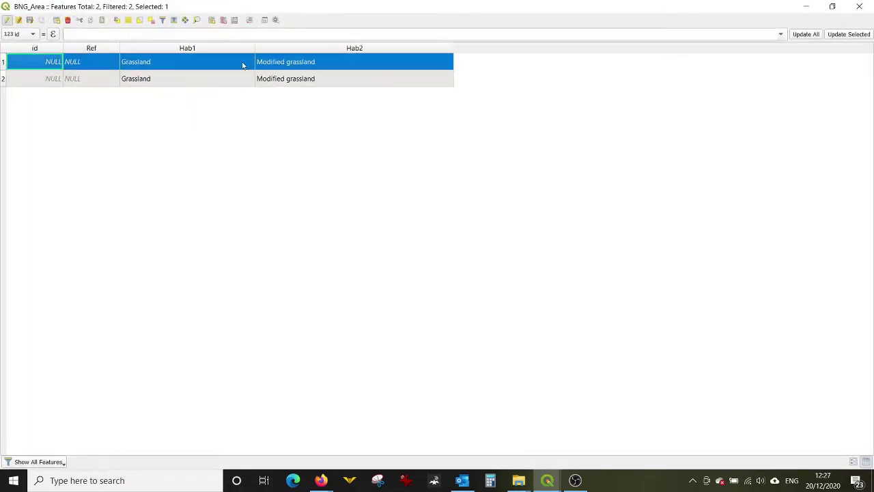
Set the selected feature's Hab1 to Heathland and shrub and Hab2 to Upland heathland, save the edits, and clear the selection.
double_click(218, 62)
left_click(219, 62)
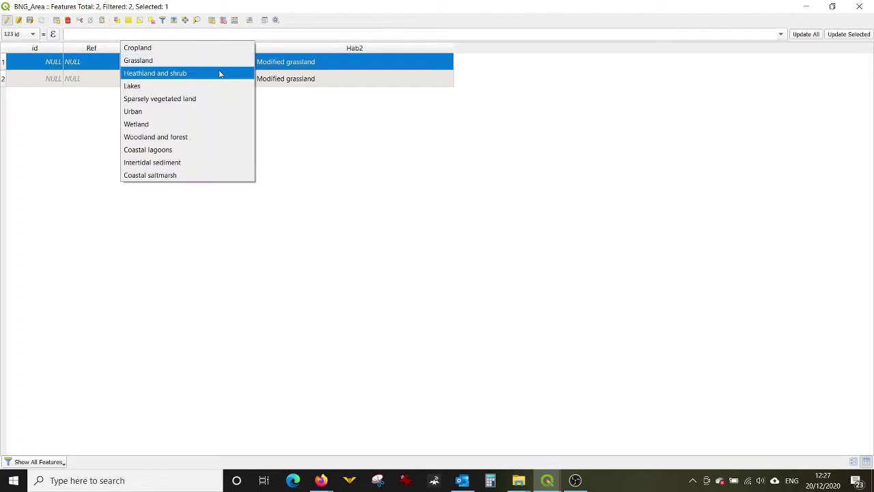
left_click(219, 73)
double_click(279, 62)
left_click(284, 61)
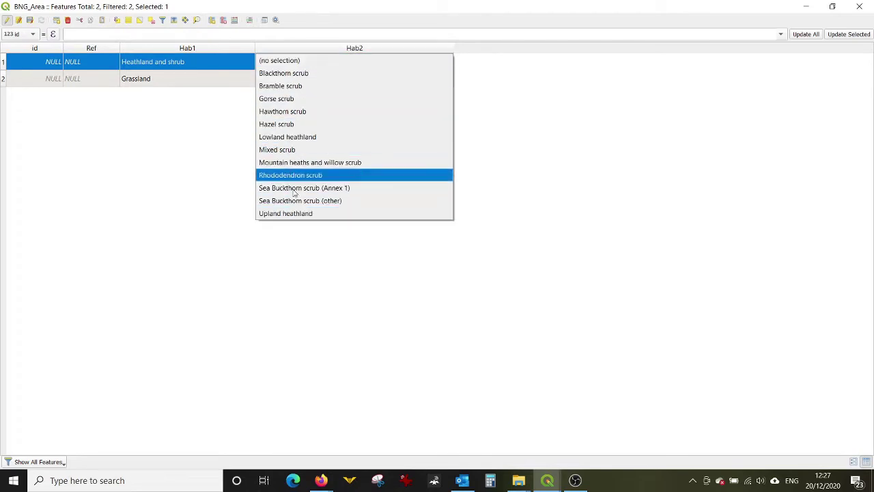
left_click(276, 213)
key("Return")
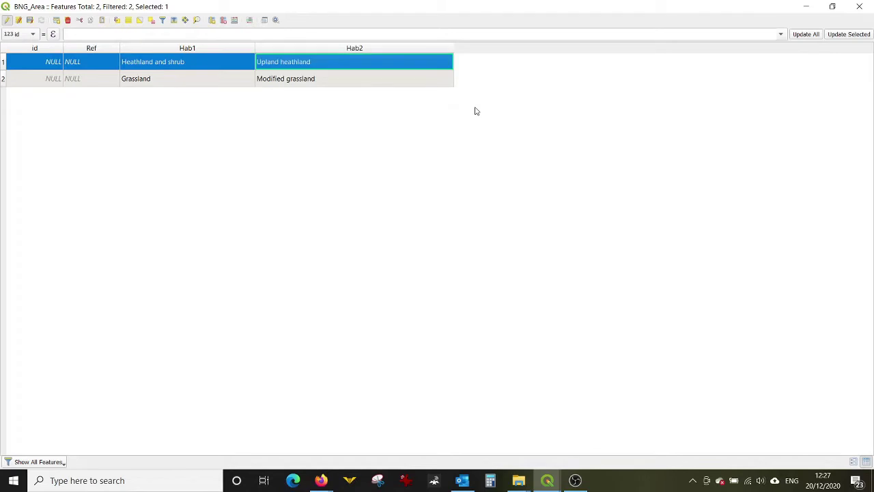
left_click(29, 20)
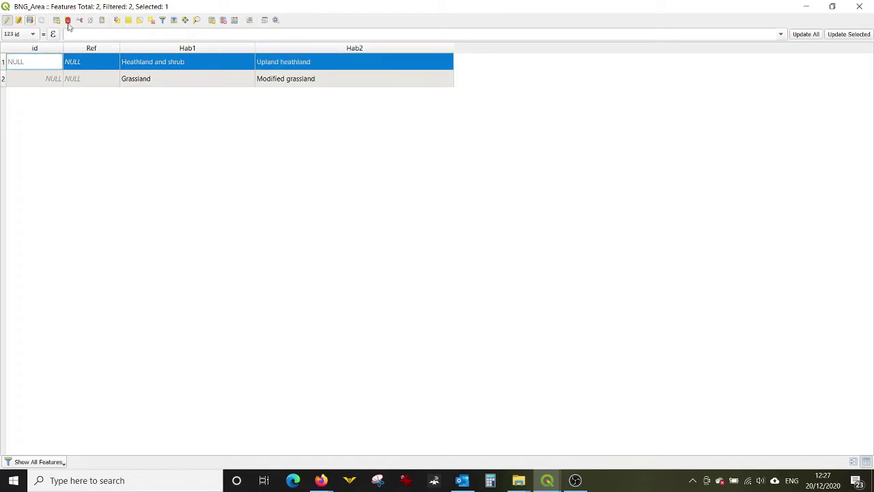
left_click(805, 7)
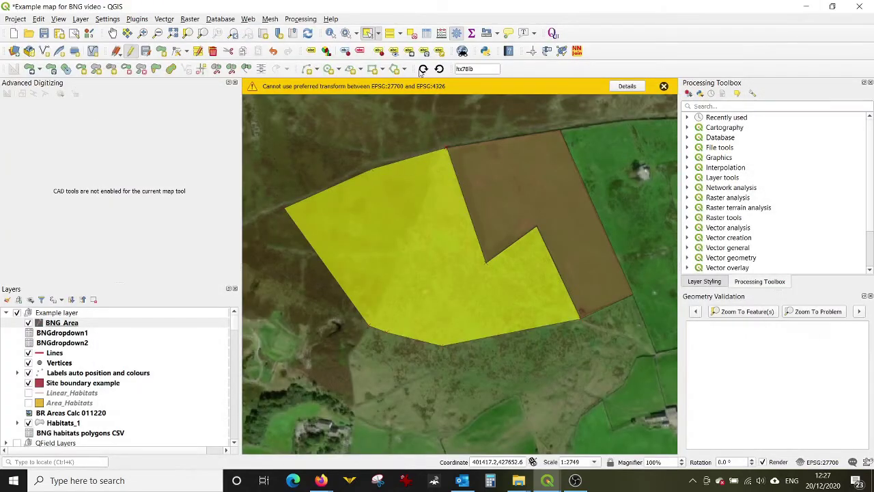
left_click(412, 33)
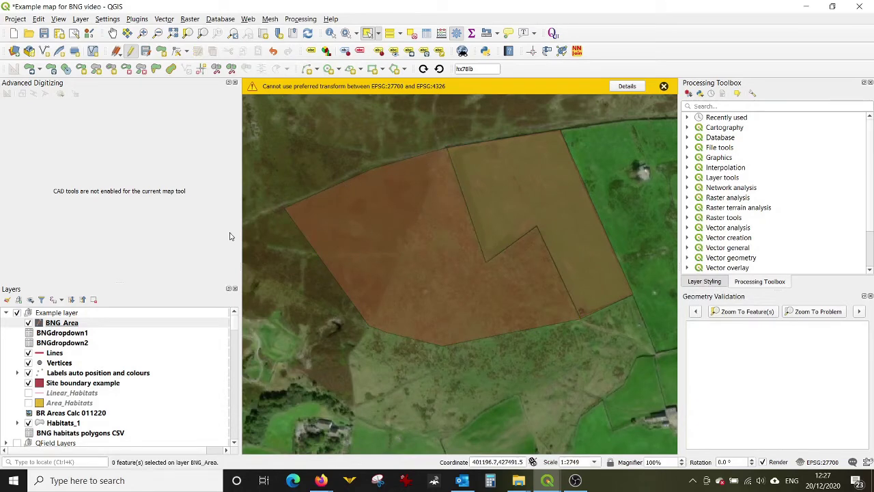
Split the heathland polygon along a straight line from its northern corner to its southwestern corner.
left_click(39, 19)
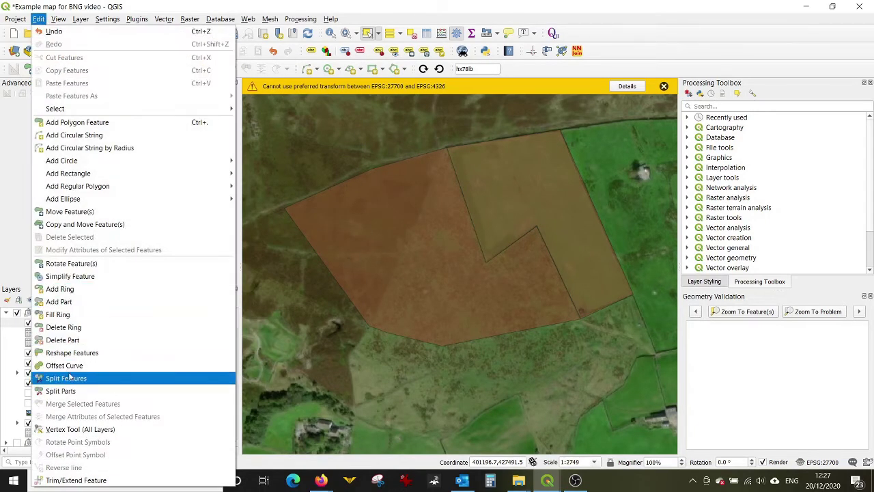
left_click(66, 377)
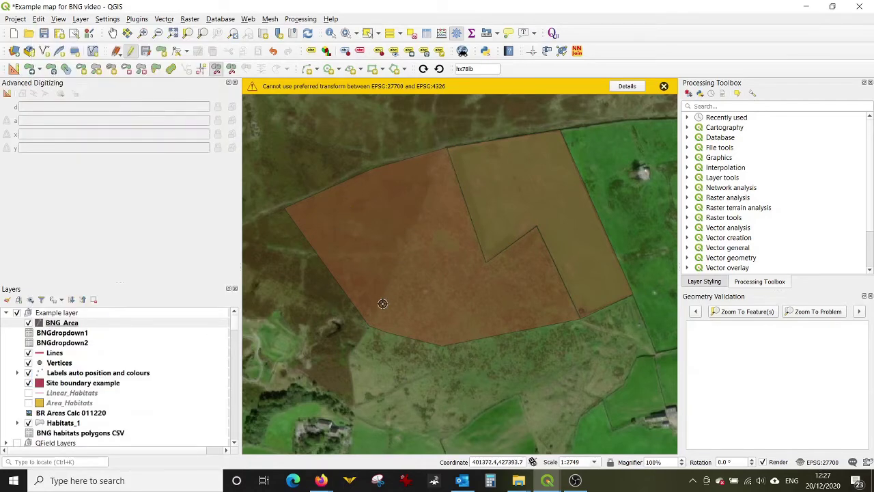
left_click(361, 337)
right_click(361, 337)
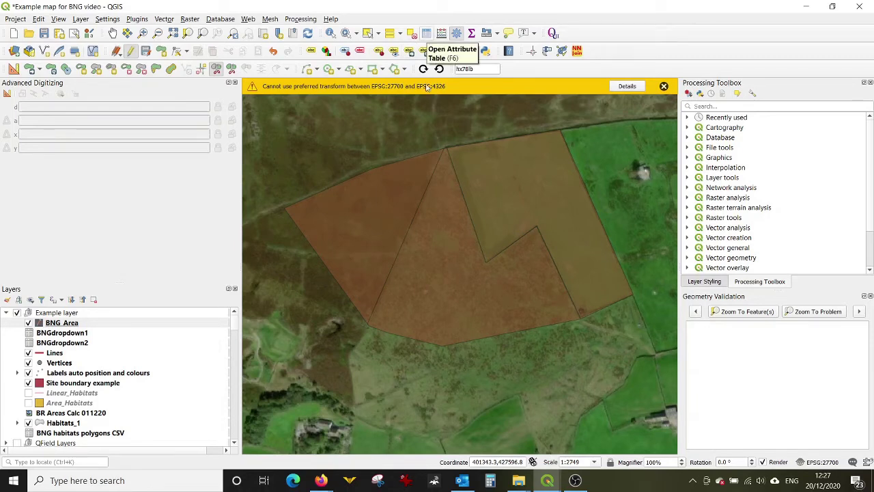
Select the western triangular polygon and set its Hab1 to Woodland and forest in the attribute table.
left_click(366, 33)
left_click(390, 227)
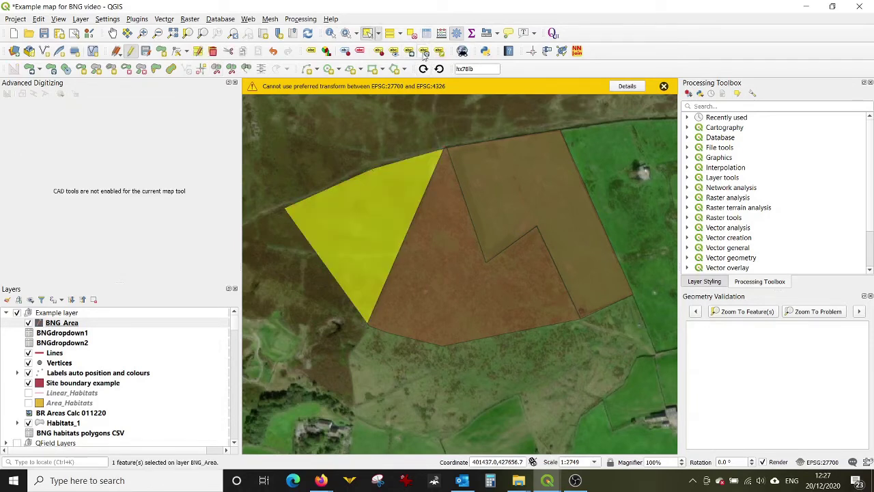
left_click(426, 33)
double_click(178, 80)
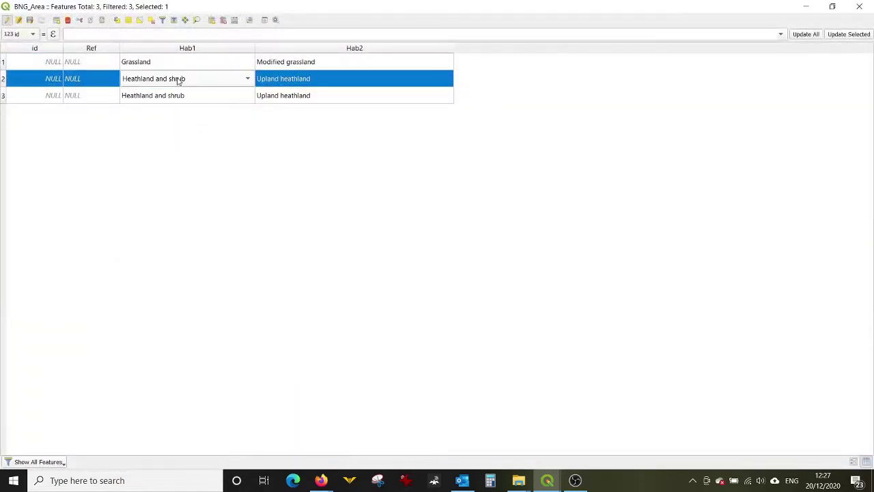
left_click(178, 79)
left_click(176, 141)
Set the western triangle's Hab2 to Other woodland; mixed, save the layer edits, and clear the selection.
double_click(334, 79)
left_click(335, 80)
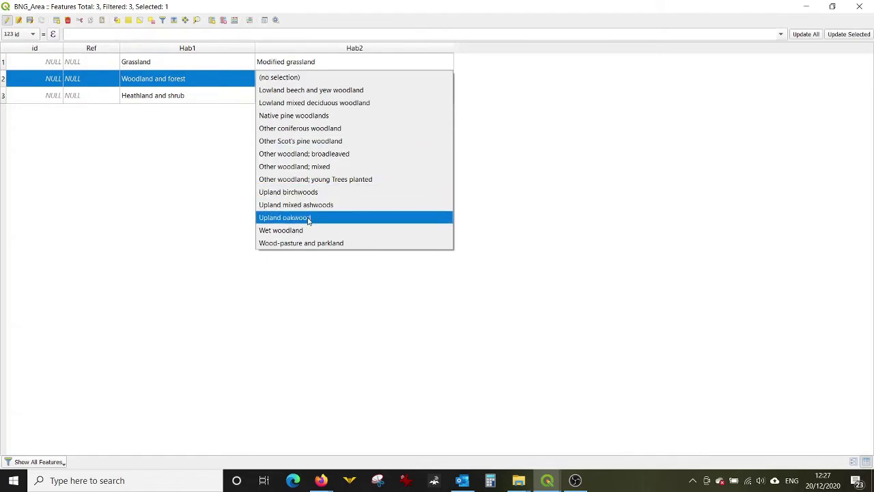
left_click(317, 167)
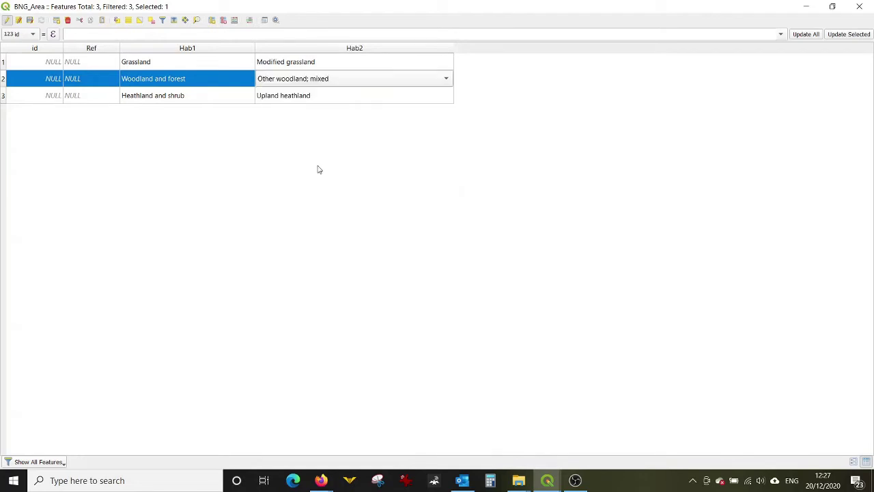
left_click(370, 178)
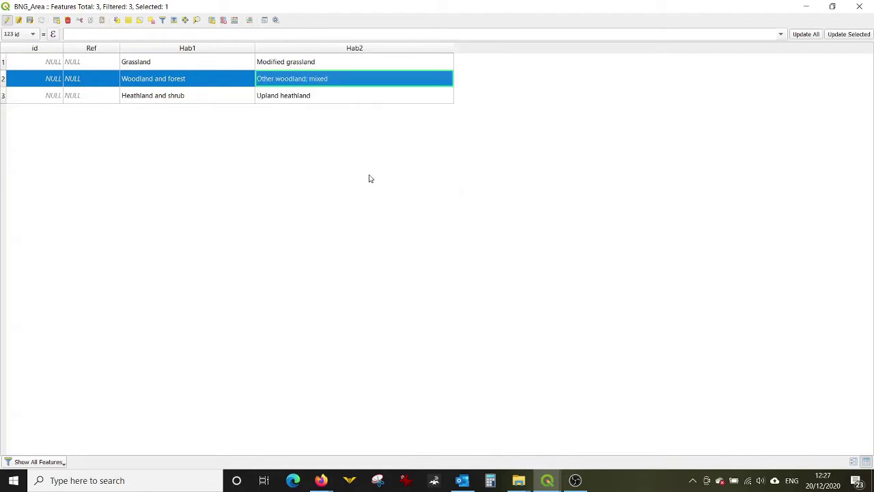
left_click(57, 21)
left_click(859, 6)
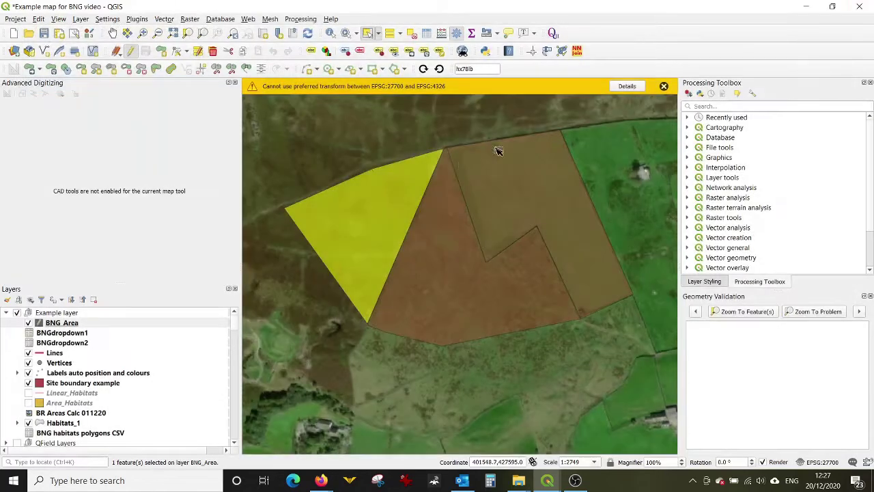
left_click(412, 32)
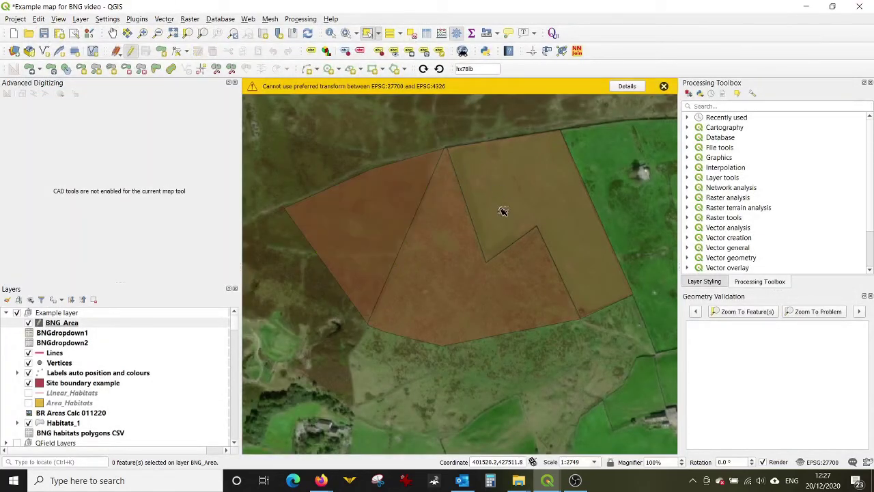
Split the grassland polygon by extending its inner diagonal edge from the notch corner across to the eastern boundary.
left_click_drag(501, 210, 456, 204)
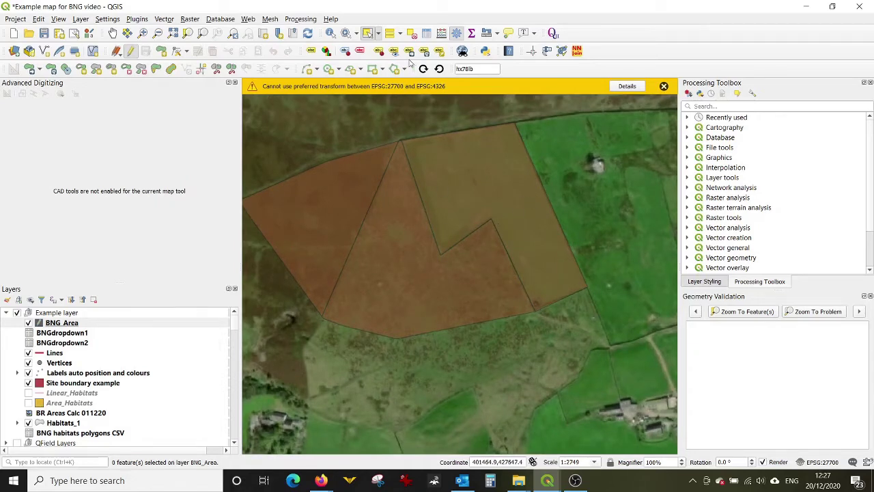
left_click(39, 19)
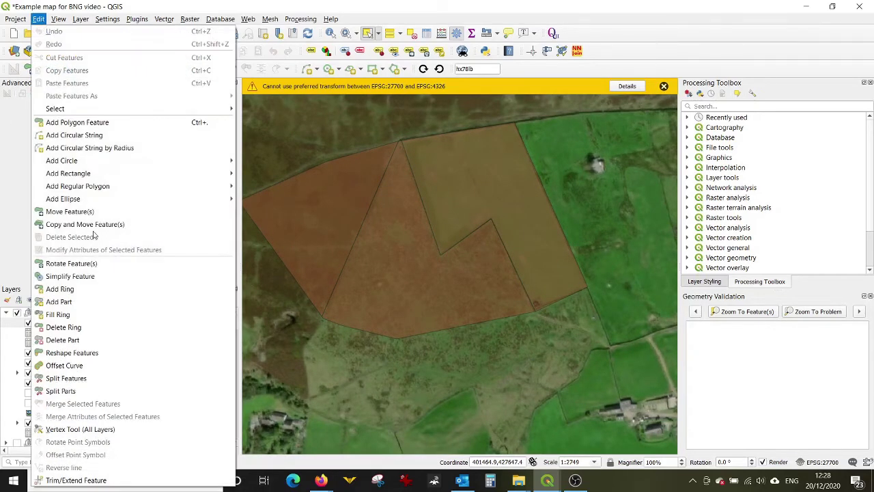
left_click(102, 378)
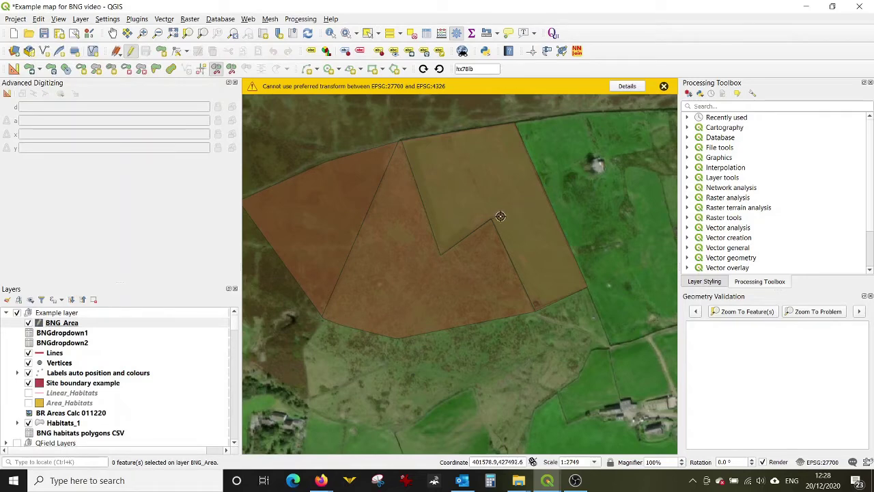
left_click(484, 245)
left_click(492, 218)
left_click(566, 162)
right_click(639, 203)
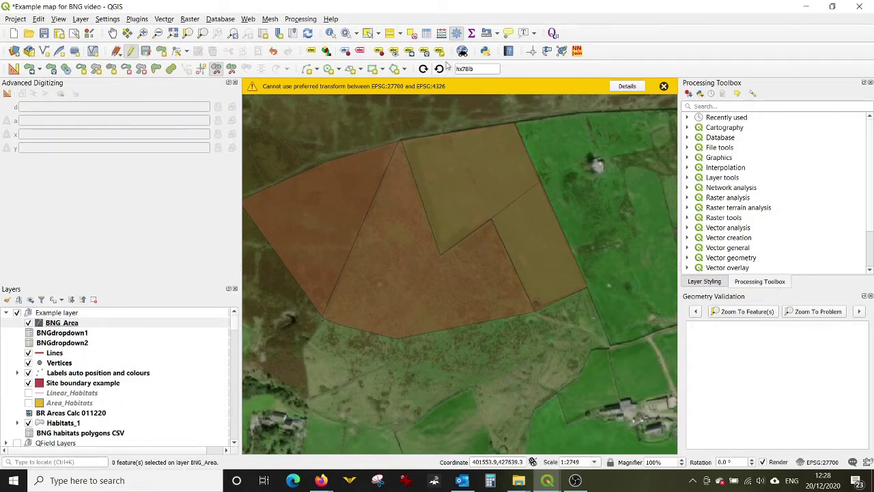
Select the southeastern piece of the split field and set its Hab1 to Woodland and forest in the attribute table.
left_click(367, 33)
left_click(534, 237)
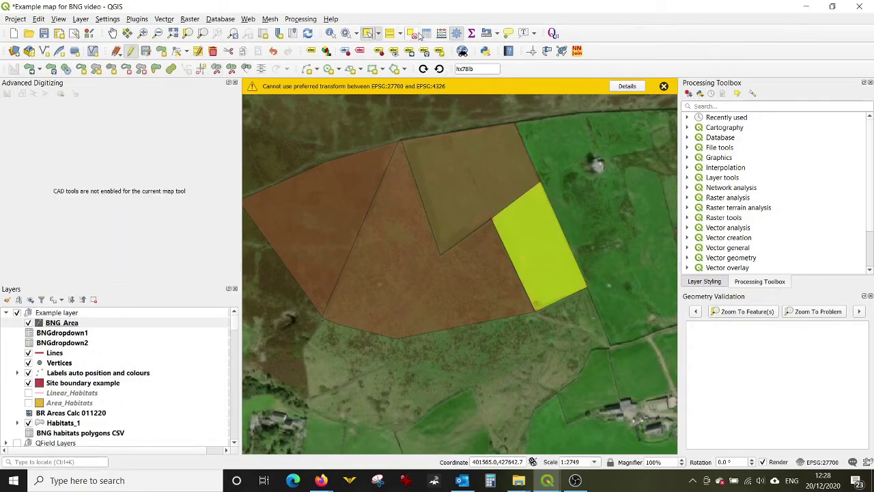
left_click(419, 36)
left_click(163, 113)
left_click(164, 114)
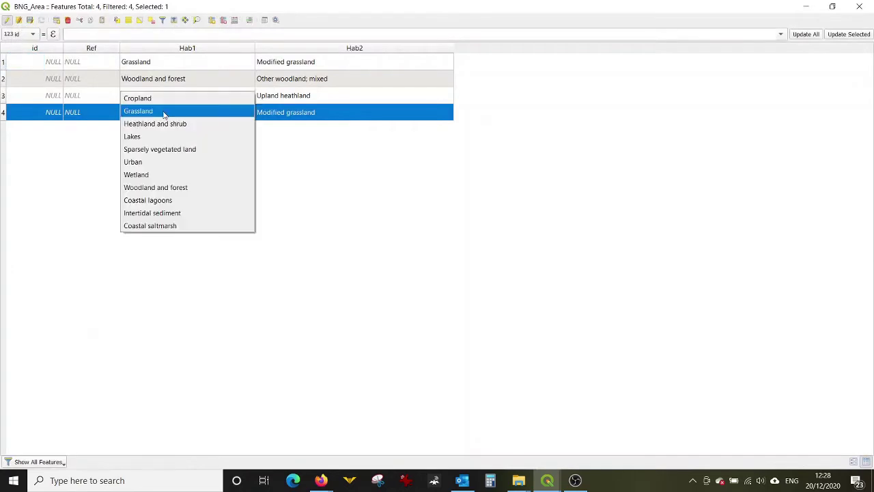
left_click(173, 187)
Set the southeastern piece's Hab2 to Other woodland; mixed, save the layer edits, and clear the selection.
left_click(274, 114)
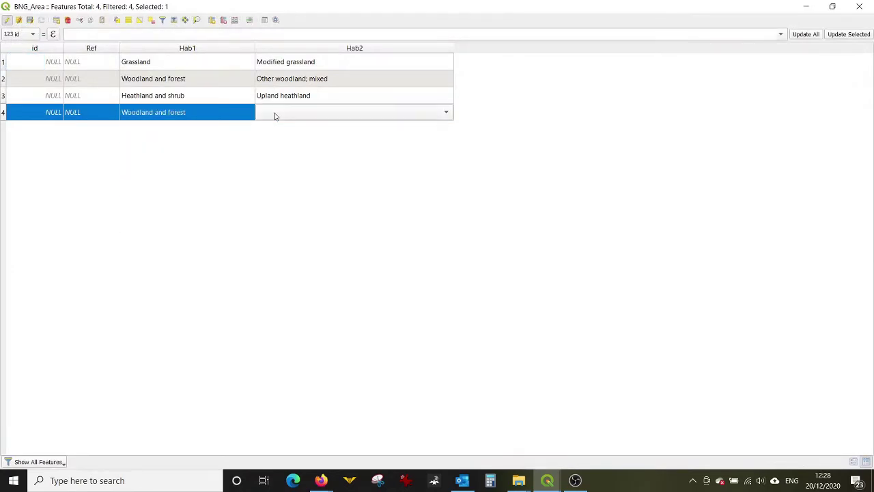
left_click(274, 113)
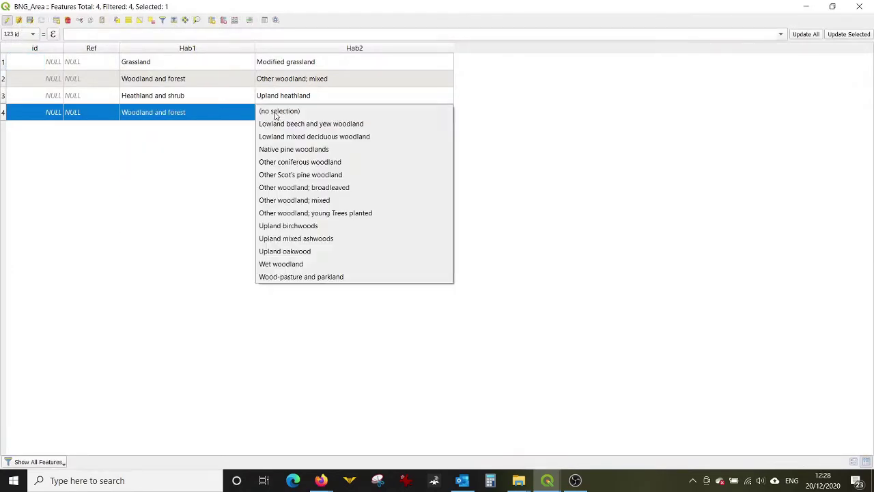
left_click(299, 200)
left_click(347, 232)
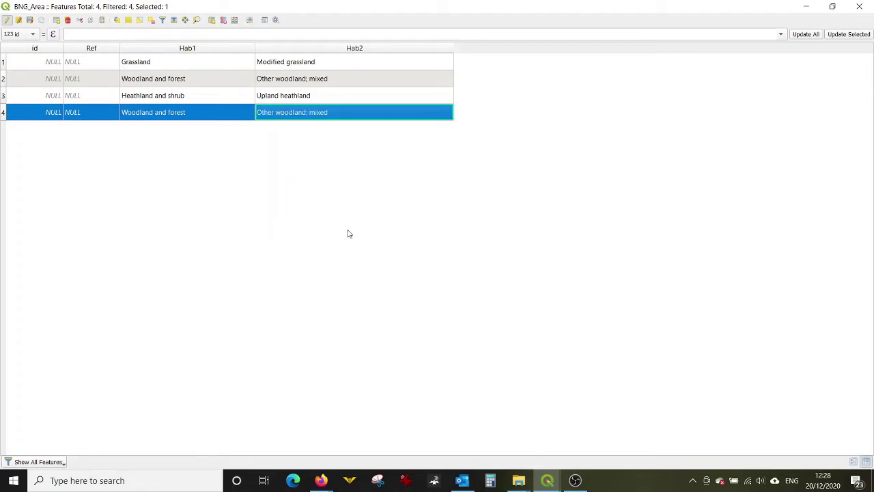
left_click(29, 20)
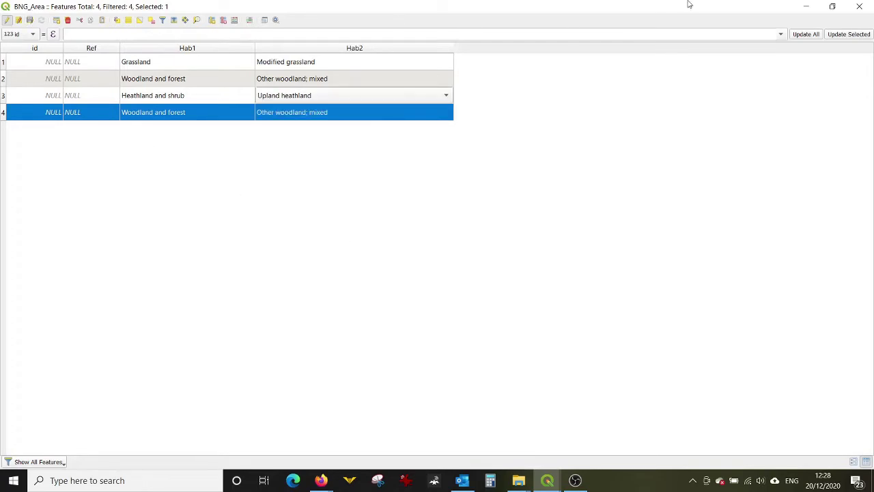
left_click(859, 6)
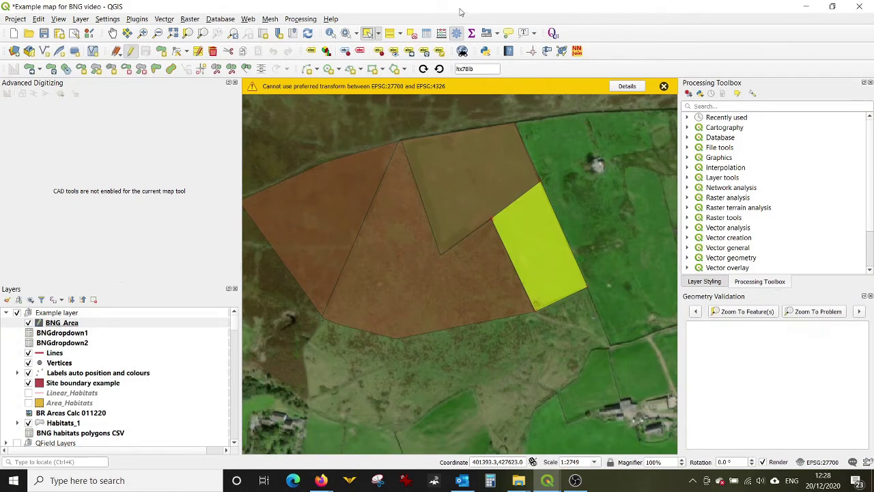
left_click(412, 33)
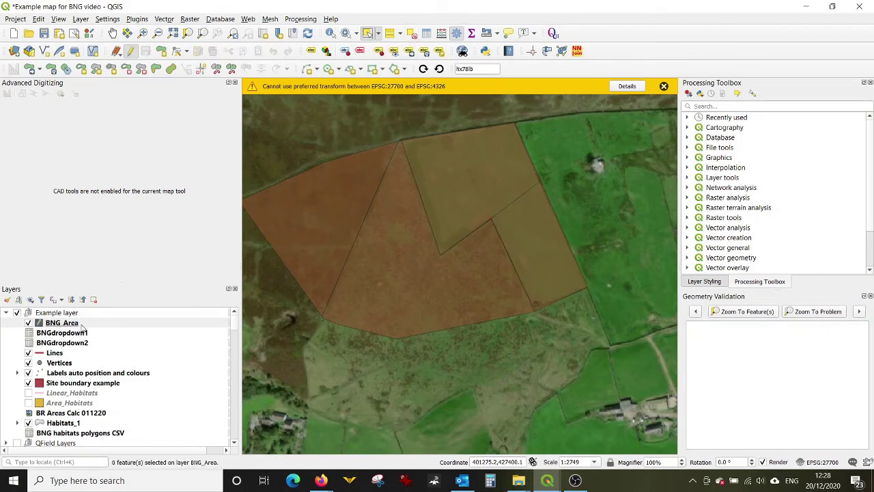
double_click(83, 323)
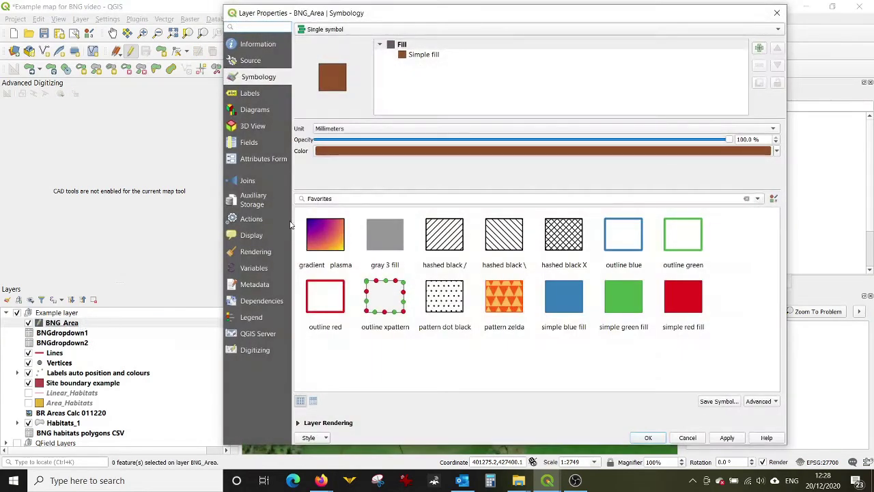
left_click(260, 159)
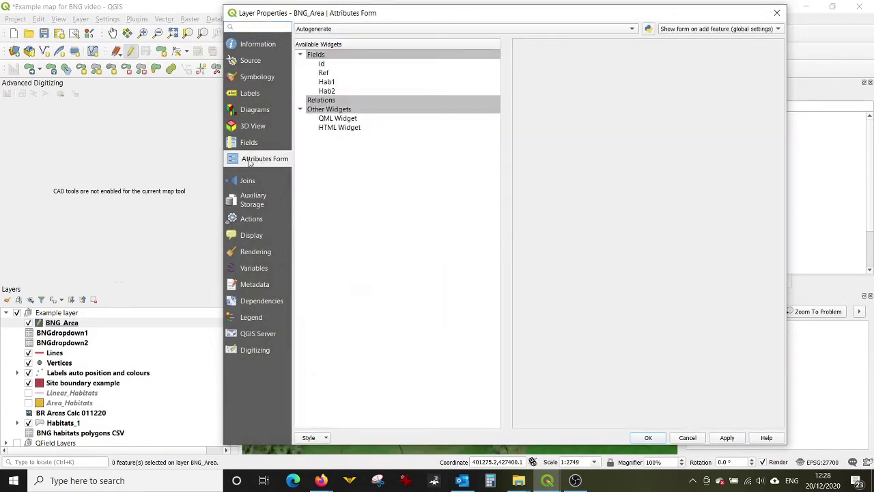
left_click(687, 439)
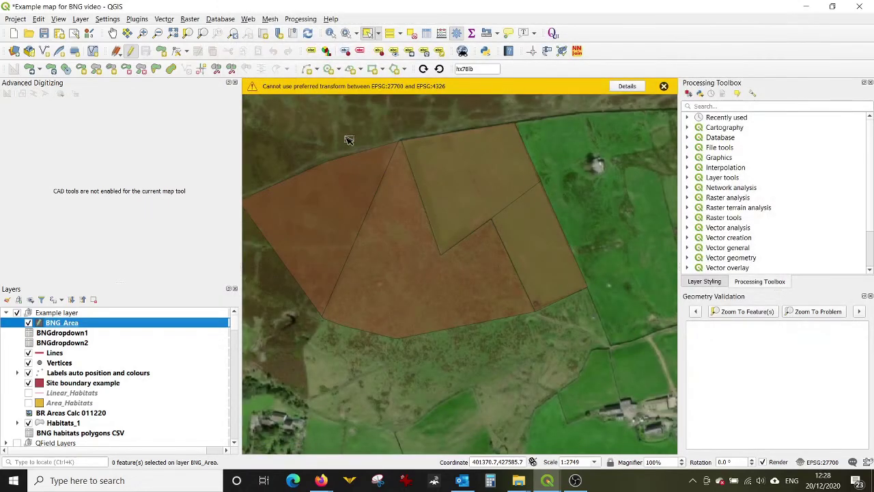
Add a text (string) field named Condition to the BNG_Area attribute table.
left_click(425, 34)
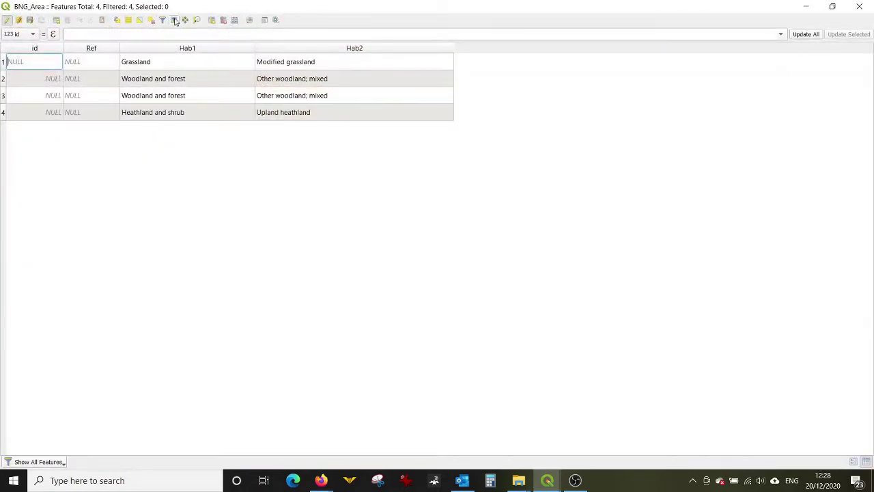
left_click(212, 21)
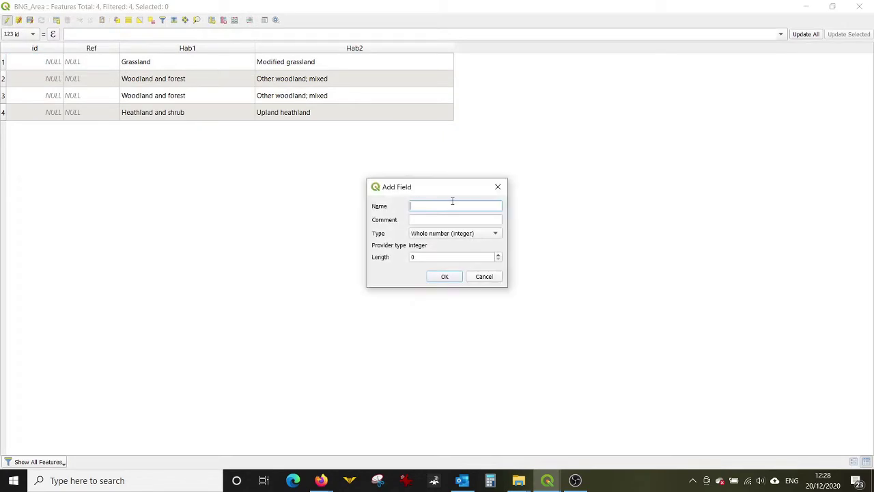
type("Condition")
left_click(430, 236)
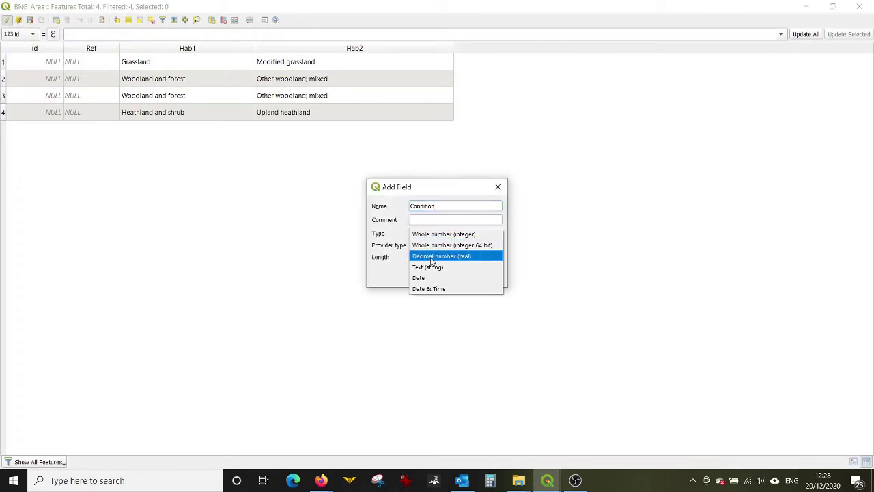
left_click(429, 265)
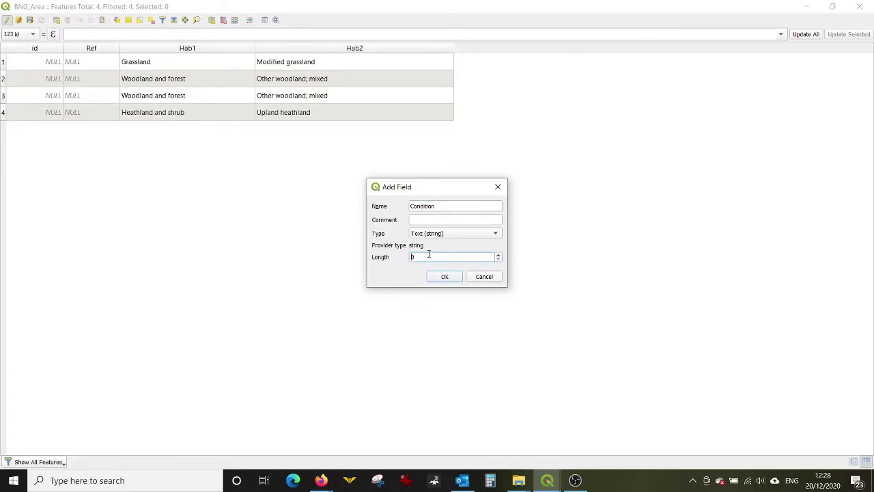
type("5")
left_click(444, 276)
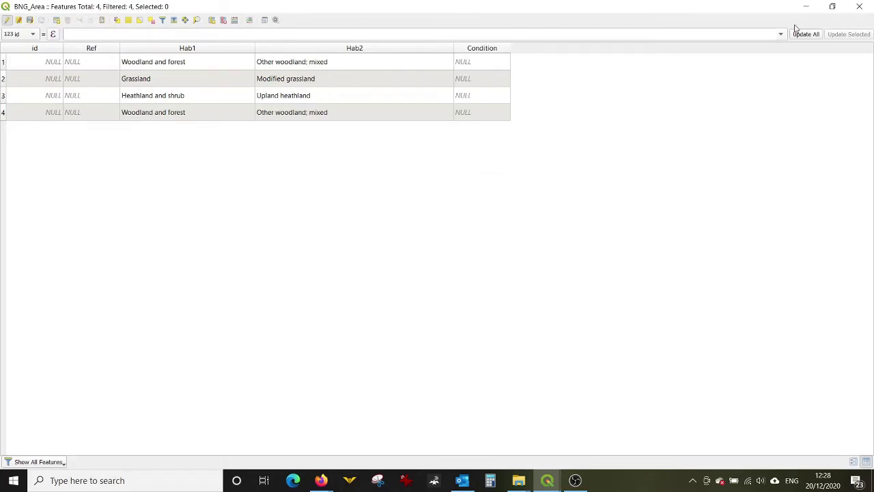
left_click(805, 6)
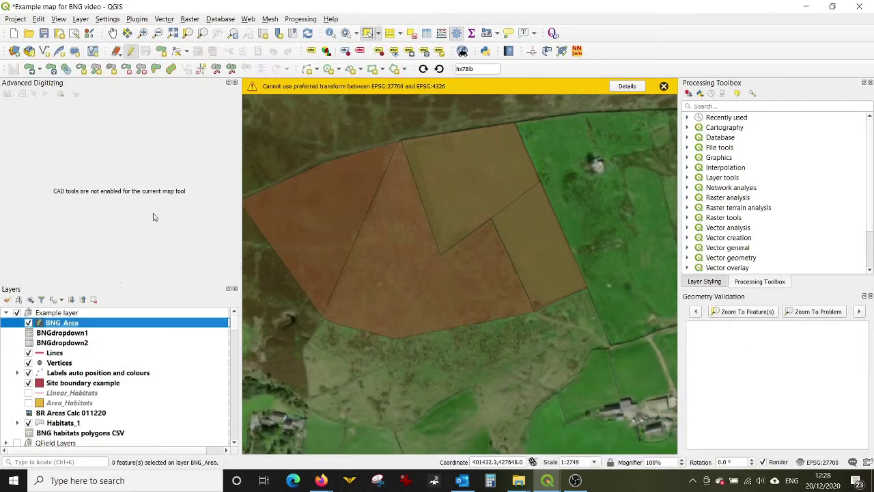
Set the Condition field's widget type to Value Map in the BNG_Area attributes form.
double_click(75, 324)
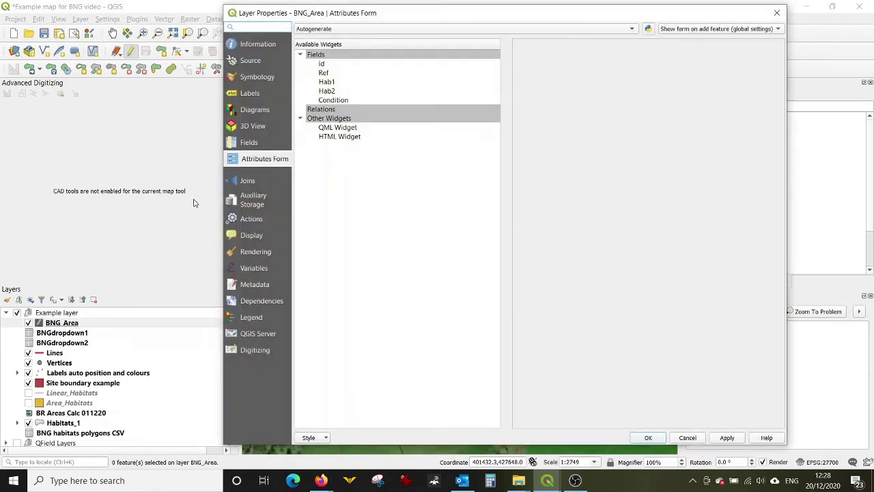
left_click(326, 100)
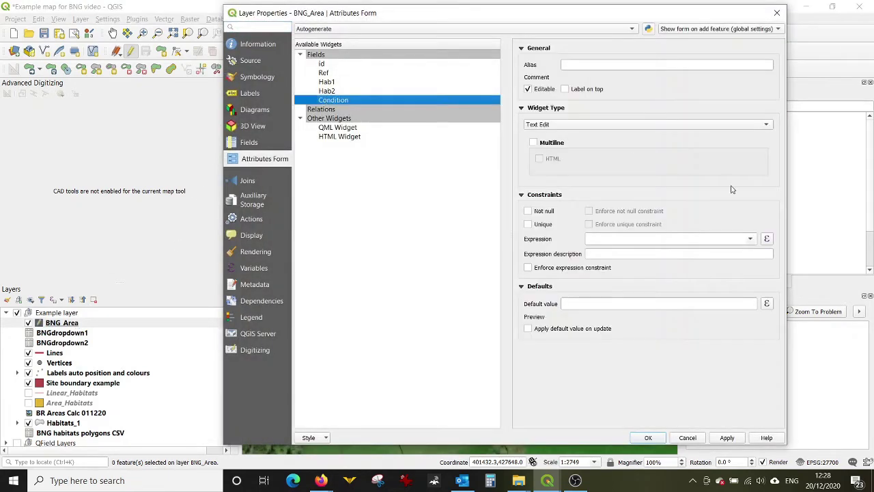
left_click(570, 126)
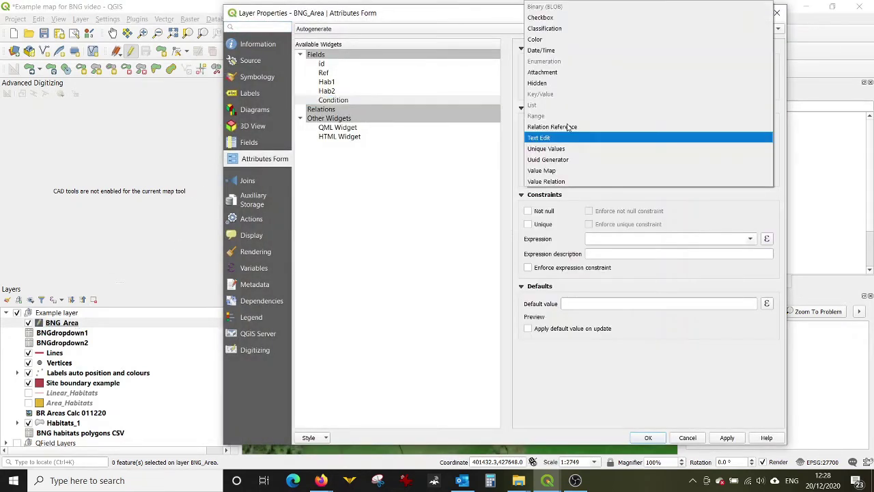
left_click(563, 170)
Enter Good and Moderate as the first two entries of Condition's value map, with matching values and descriptions.
left_click(561, 190)
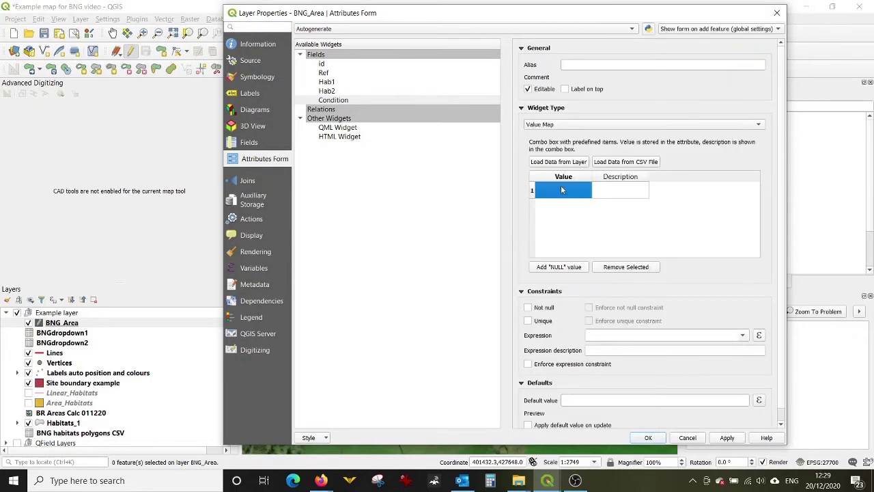
double_click(561, 189)
type("Good")
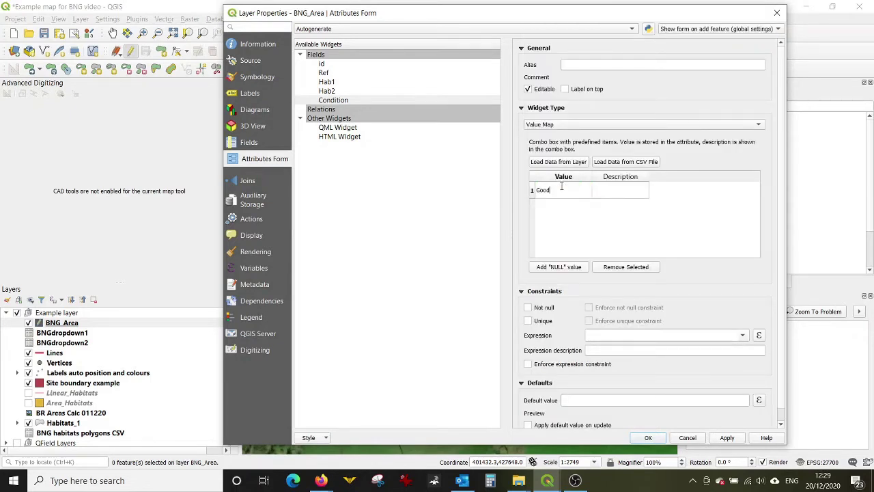
key("Tab")
type("Good")
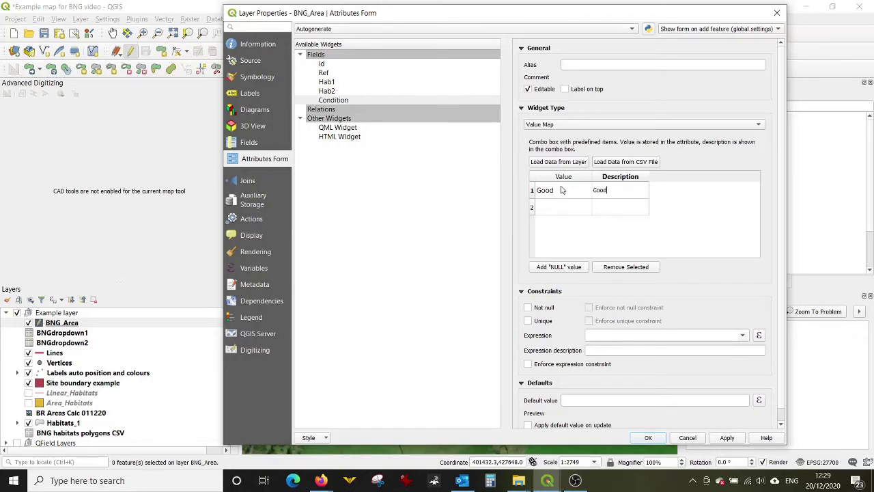
key("Tab")
type("Moderate")
key("Tab")
type("Moderate")
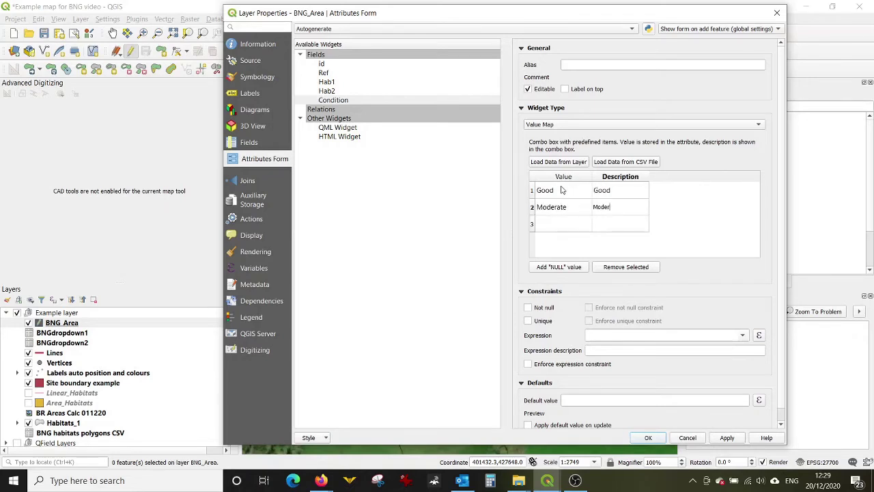
Add Poor and N/A entries to Condition's value map, using the same text for value and description.
key("Tab")
type("Poor")
key("Tab")
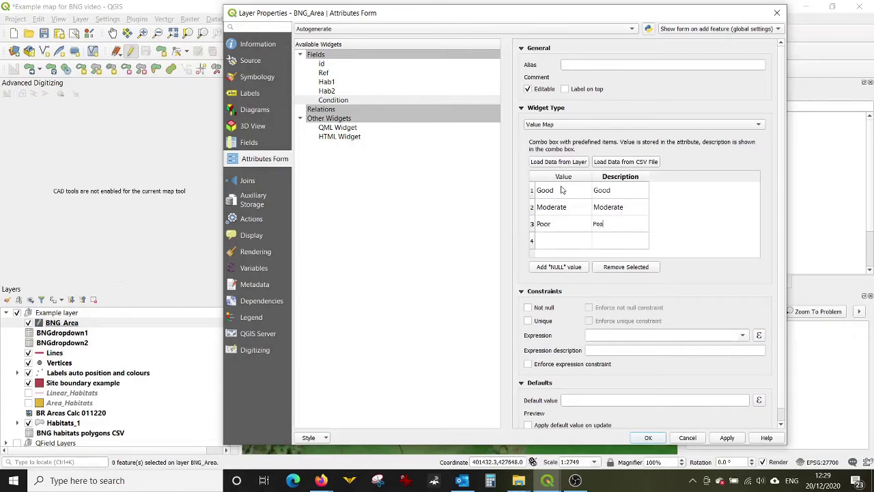
type("Poor")
key("Tab")
type("N/A")
key("Tab")
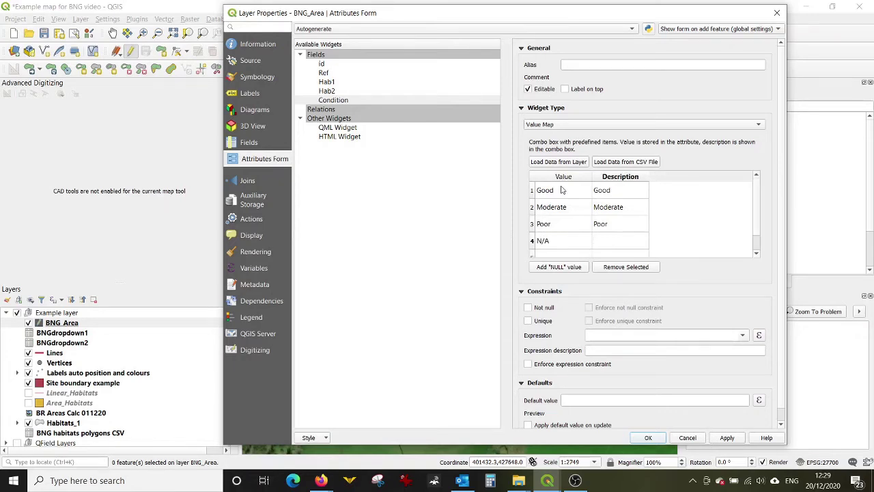
type("N/A")
Add a NULL entry to Condition's value map and accept the layer properties.
left_click(550, 267)
scroll(564, 240, "down", 1)
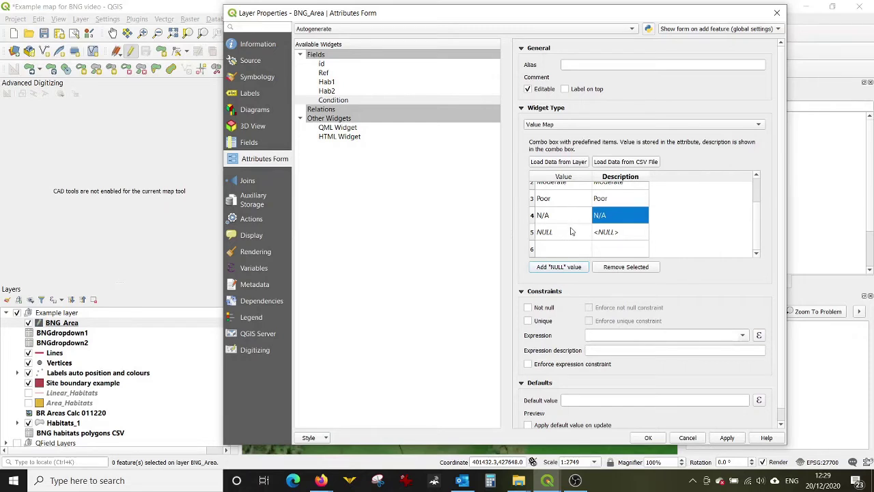
left_click(648, 438)
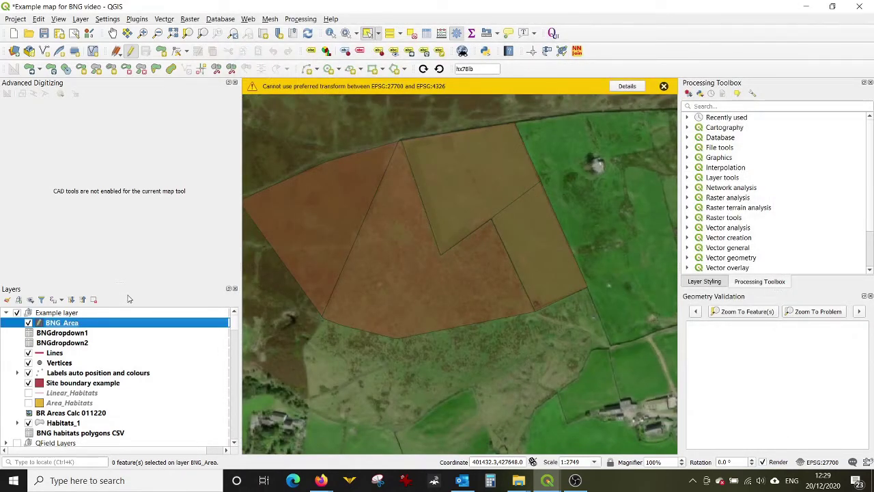
Set the Condition of the Grassland row to Poor in the BNG_Area attribute table.
left_click(424, 35)
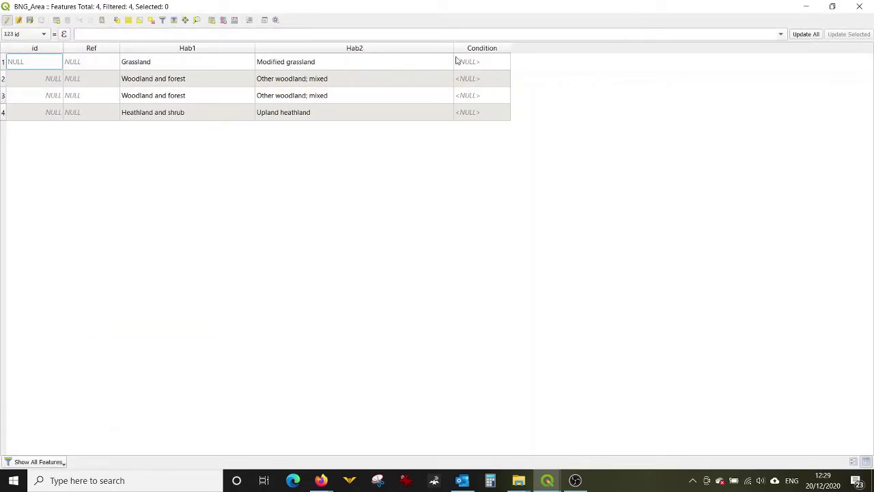
left_click(466, 62)
left_click(467, 63)
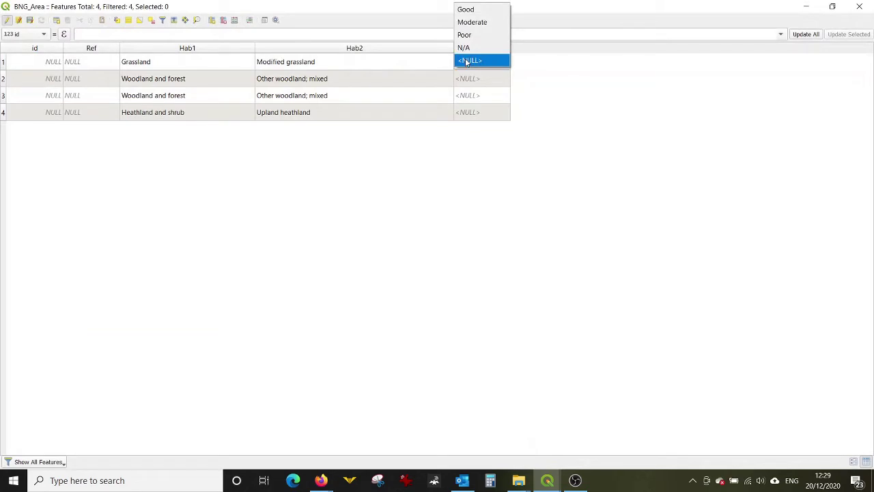
left_click(464, 35)
Set the Condition of both Woodland and forest rows to Moderate.
left_click(473, 80)
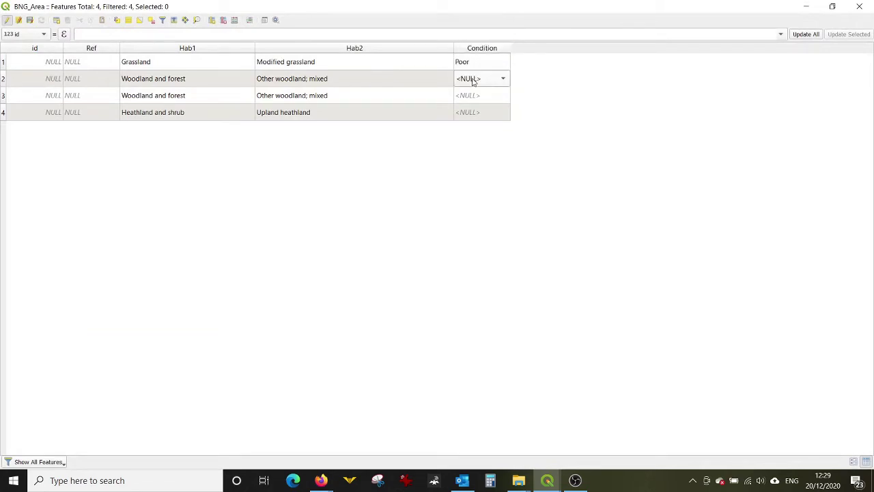
left_click(472, 80)
left_click(478, 38)
left_click(482, 99)
left_click(480, 60)
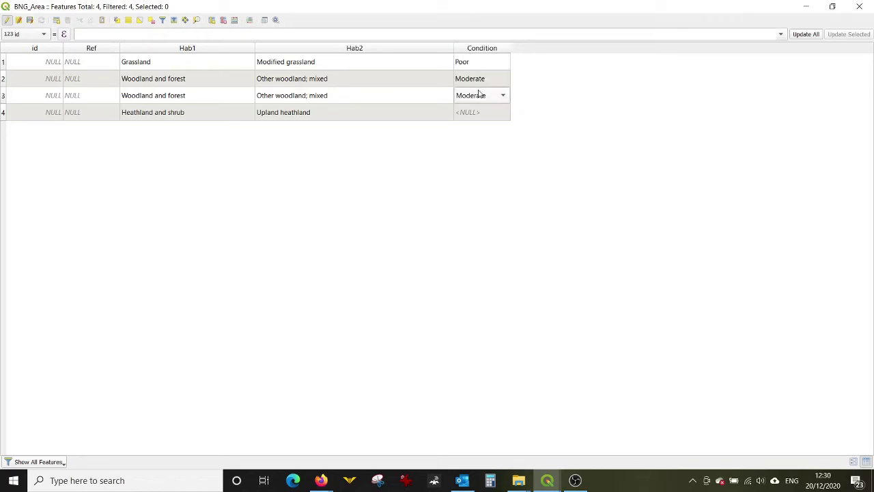
Set the Condition of the Heathland and shrub row to Good.
left_click(478, 115)
left_click(477, 116)
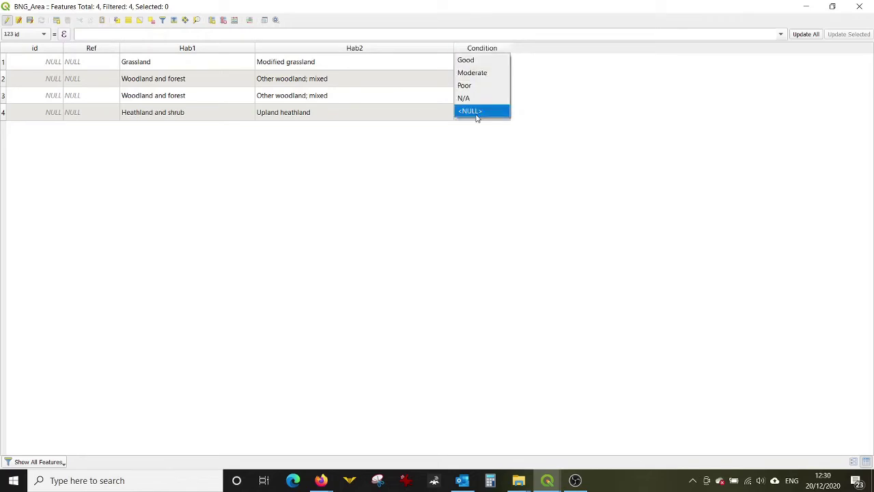
left_click(479, 60)
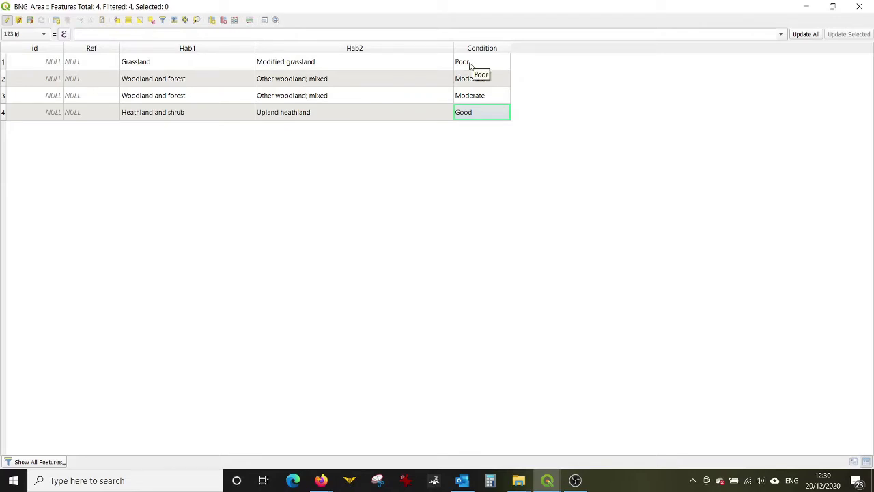
Configure a new virtual text (string) field named BNG_HAB in the Field Calculator, keeping the attribute columns in view.
left_click(235, 21)
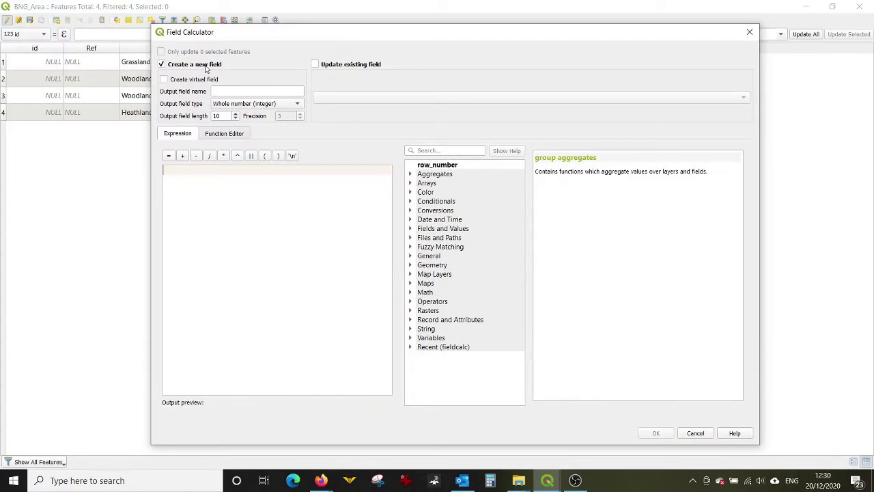
left_click(163, 79)
left_click(224, 90)
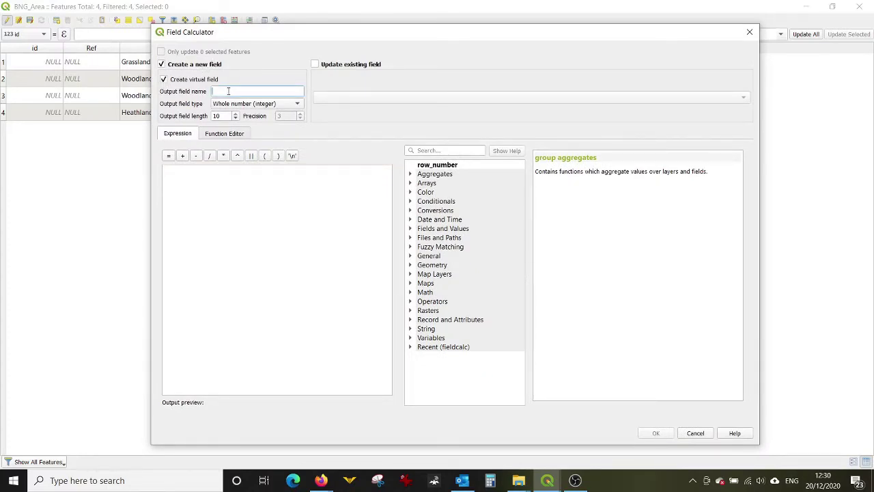
type("BNG_HAB")
left_click(266, 104)
left_click(265, 132)
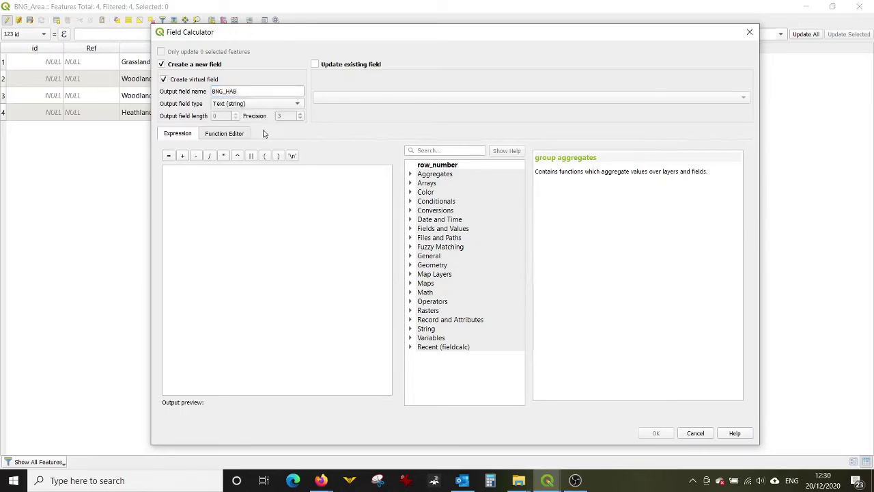
left_click(250, 205)
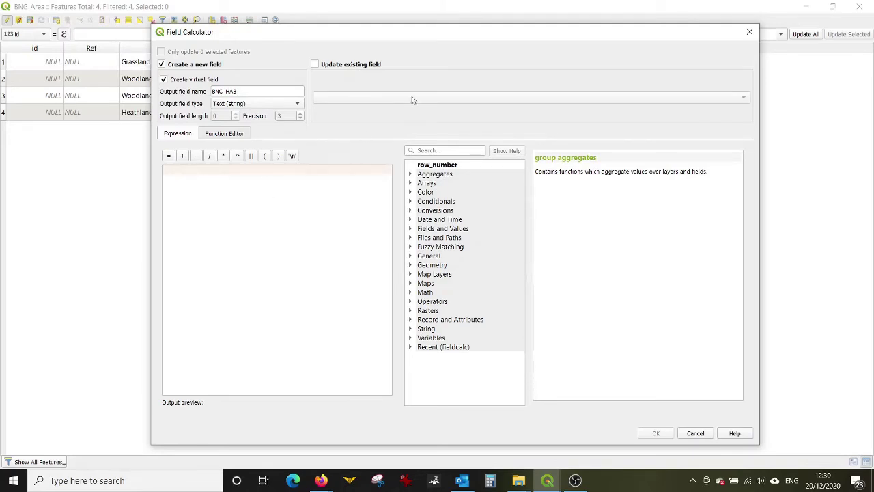
left_click_drag(417, 33, 402, 112)
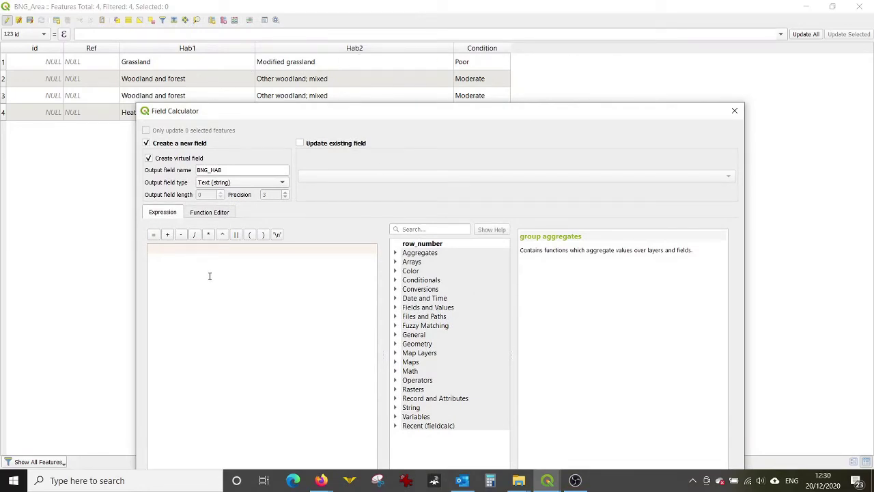
type("concat")
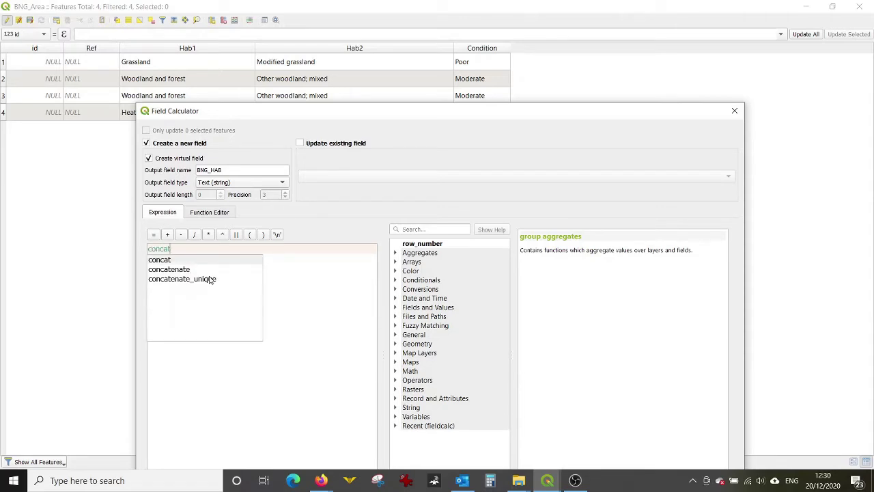
type("(")
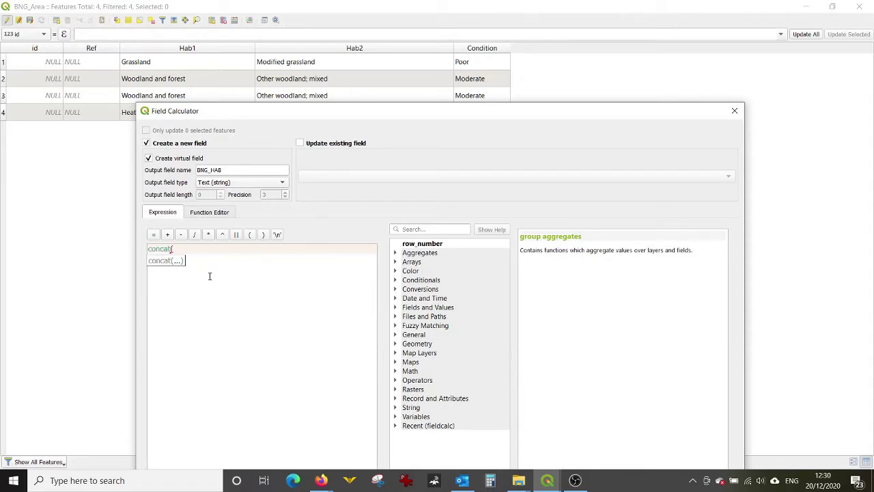
key("ctrl+a")
key("BackSpace")
Replace the concat( start of the BNG_HAB expression with the field reference "Hab1".
type("\"HAB")
key("BackSpace")
key("BackSpace")
type("ab")
key("Escape")
type("1\"")
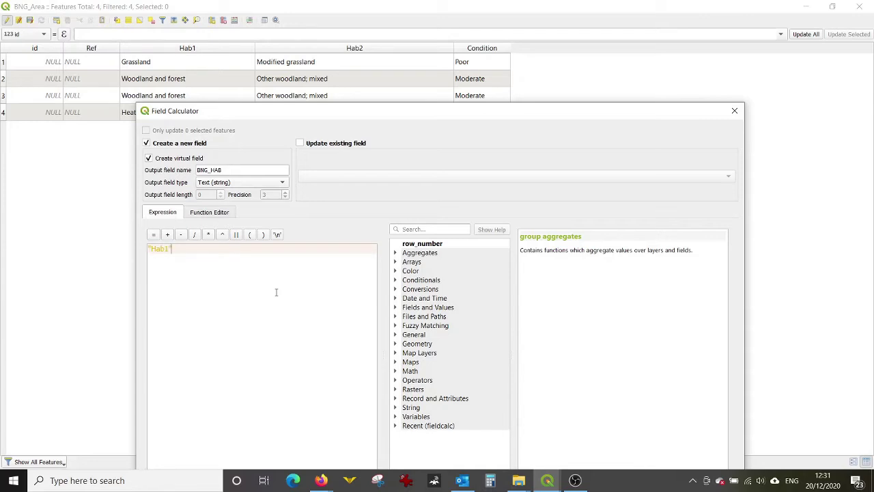
Extend the expression with string concatenation to "Hab1" || "Hab2" || "Condition".
left_click(236, 234)
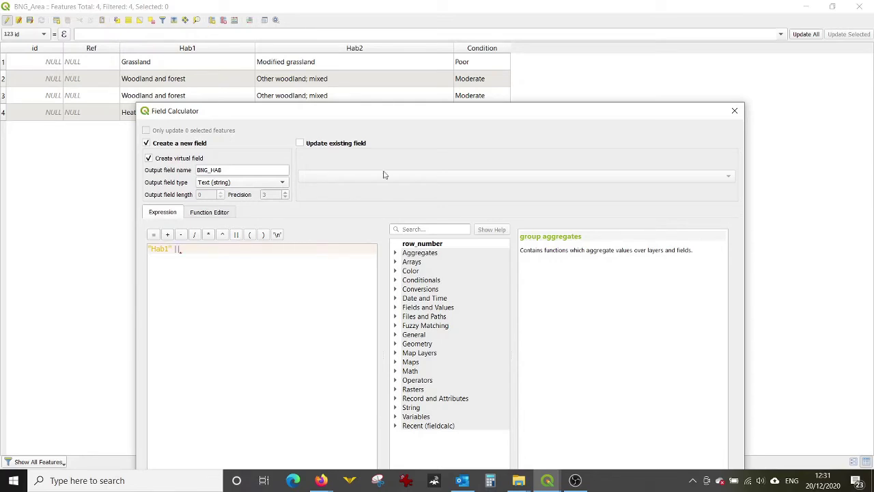
left_click_drag(402, 110, 379, 42)
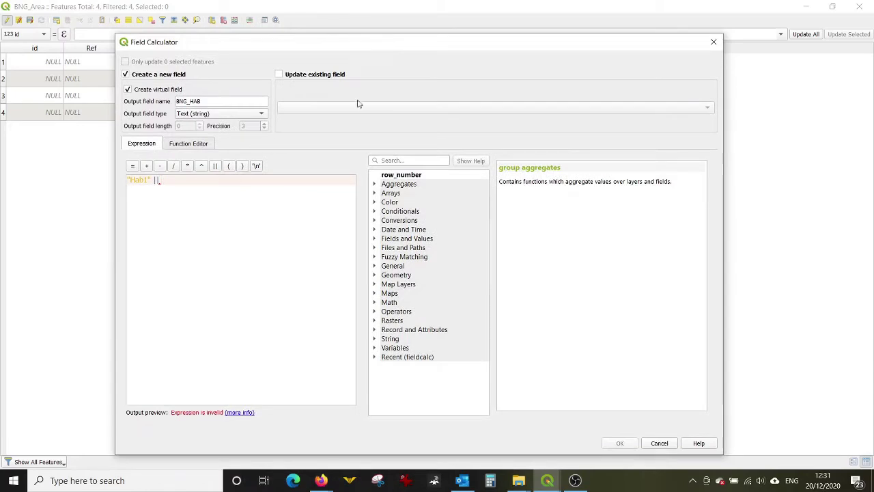
type("\"Hab\"")
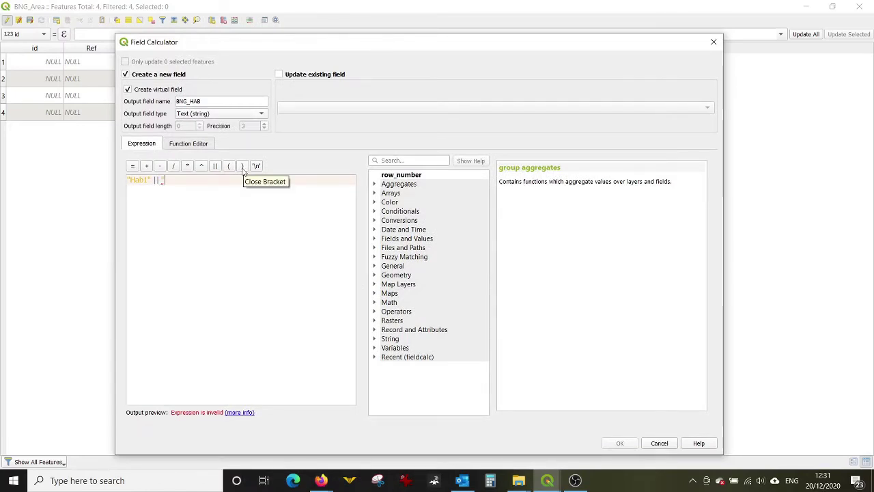
type("2\"")
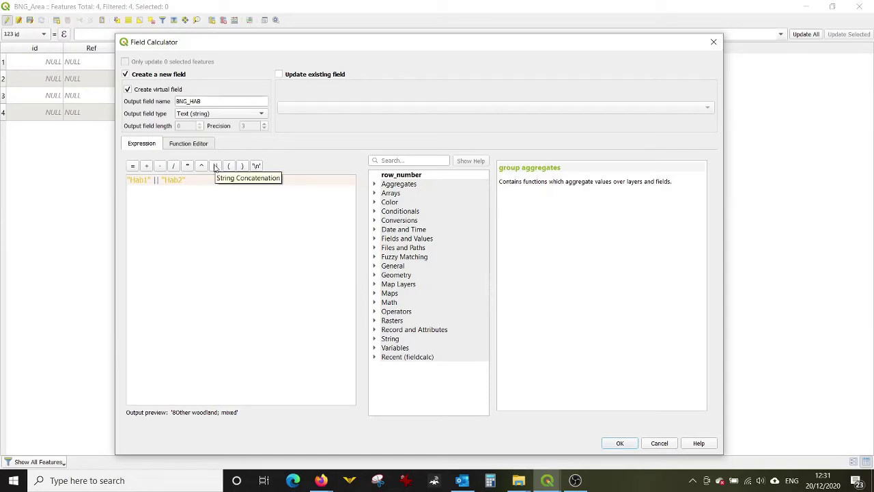
left_click(215, 167)
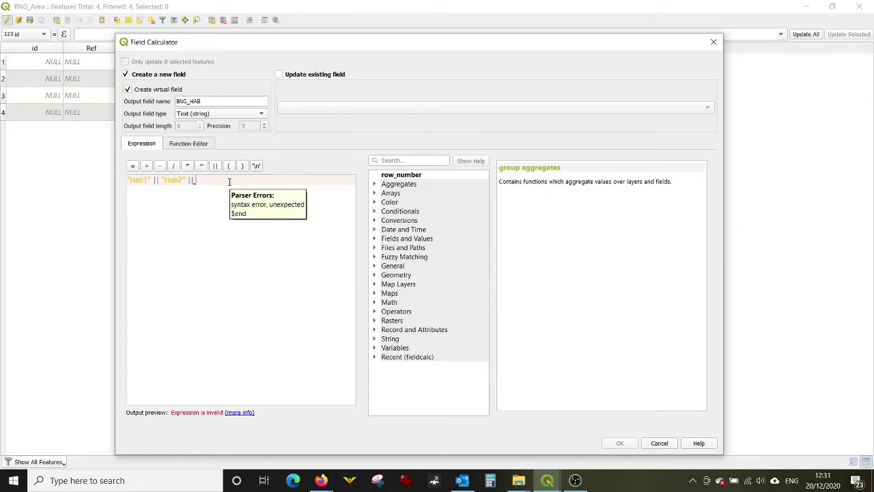
type("\"Conditio")
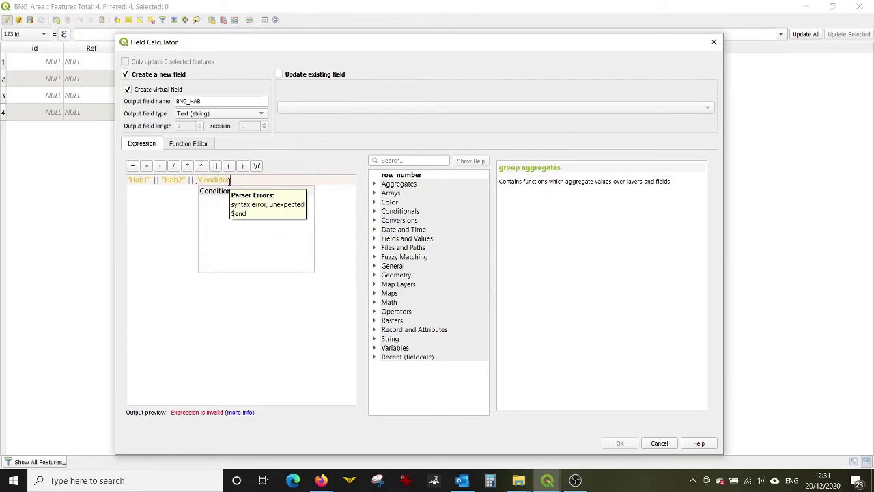
type("n\"")
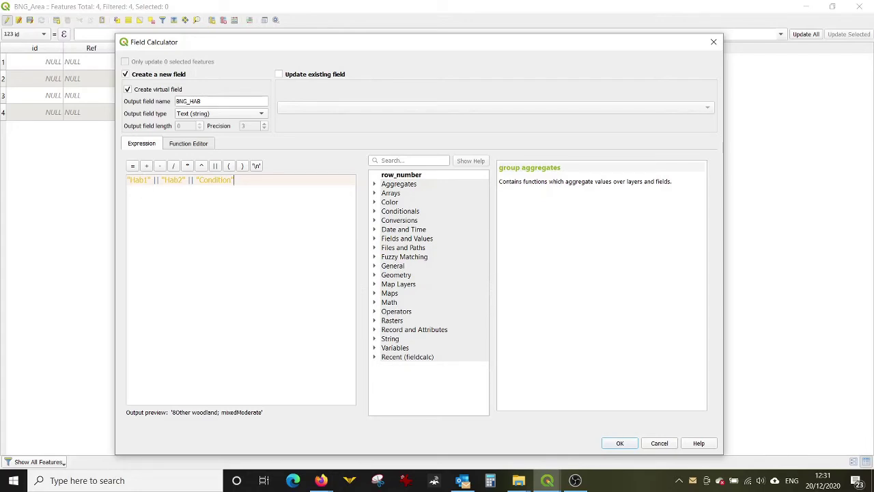
Insert the separator ': ' before "Condition" and ' - ' between "Hab1" and "Hab2" in the concatenation.
left_click(196, 180)
left_click(215, 166)
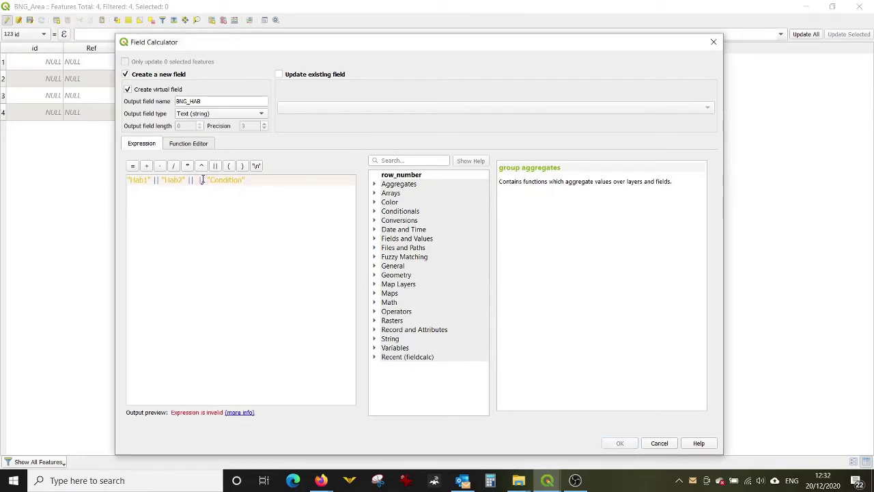
mouse_move(232, 193)
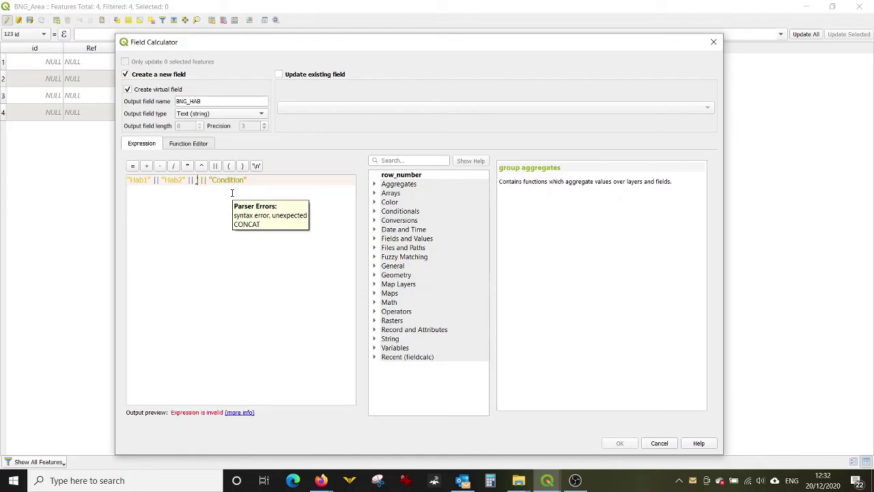
type("': '")
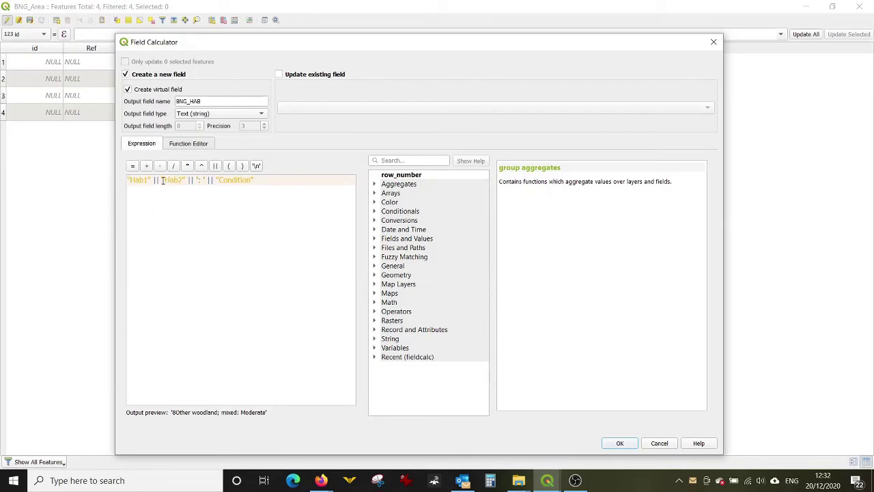
left_click(215, 166)
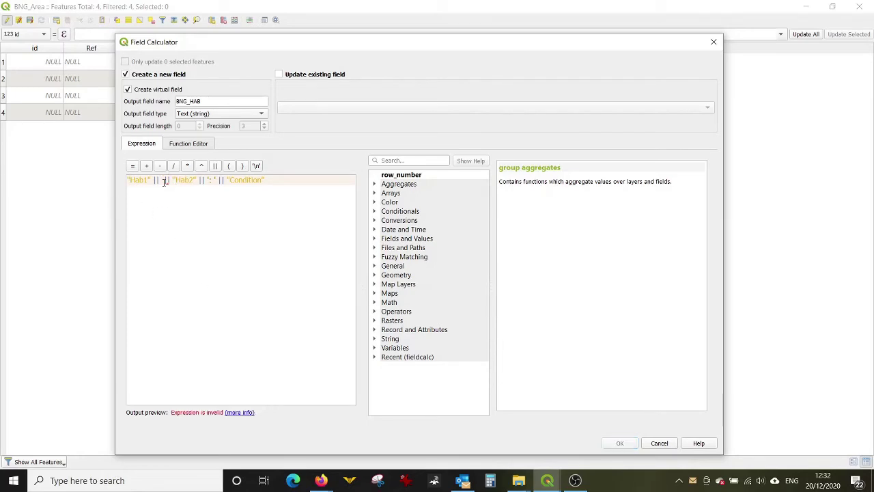
type("' - ' ||")
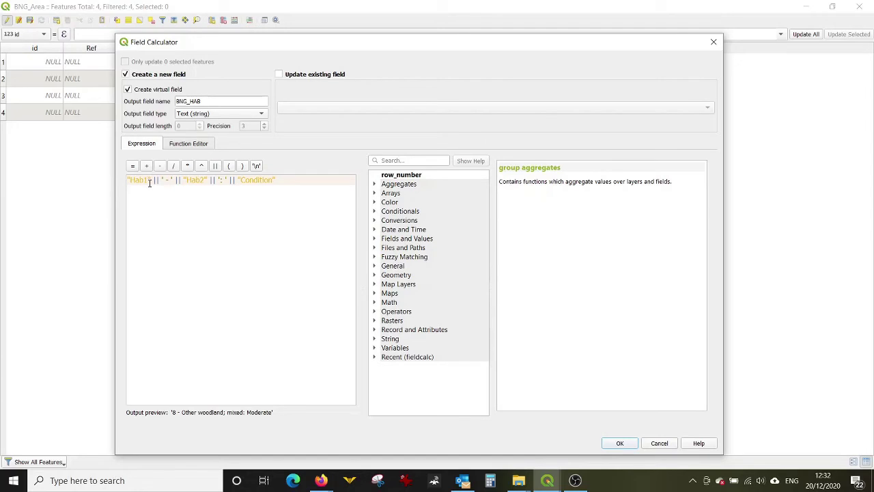
Wrap "Hab1" in represent_value() so the expression uses its habitat name, and create the BNG_HAB field.
left_click_drag(263, 35, 263, 103)
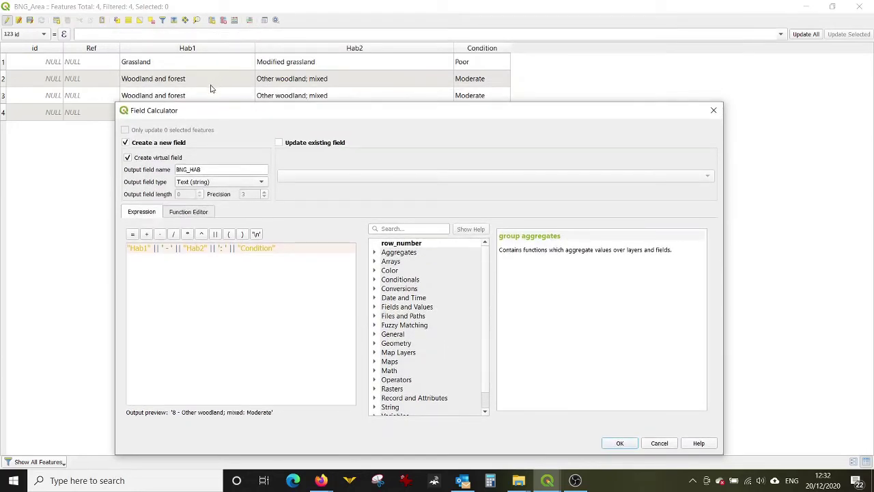
left_click_drag(207, 111, 211, 66)
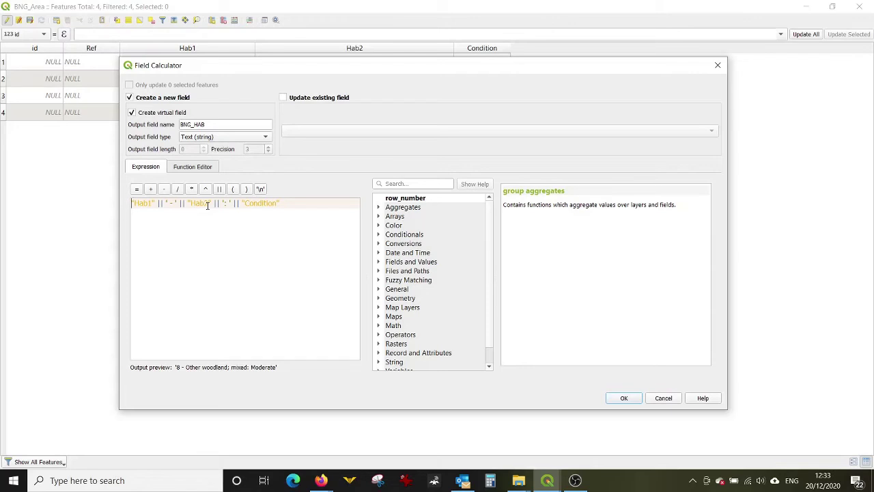
type("represent")
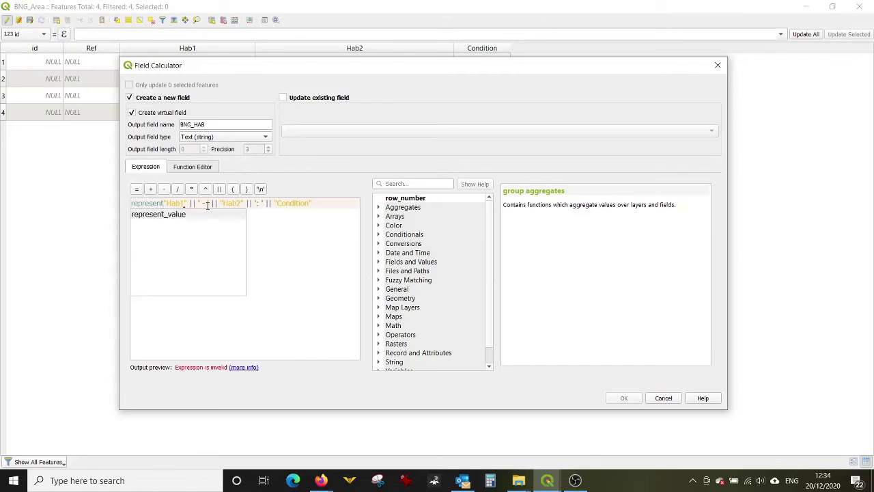
type("_value")
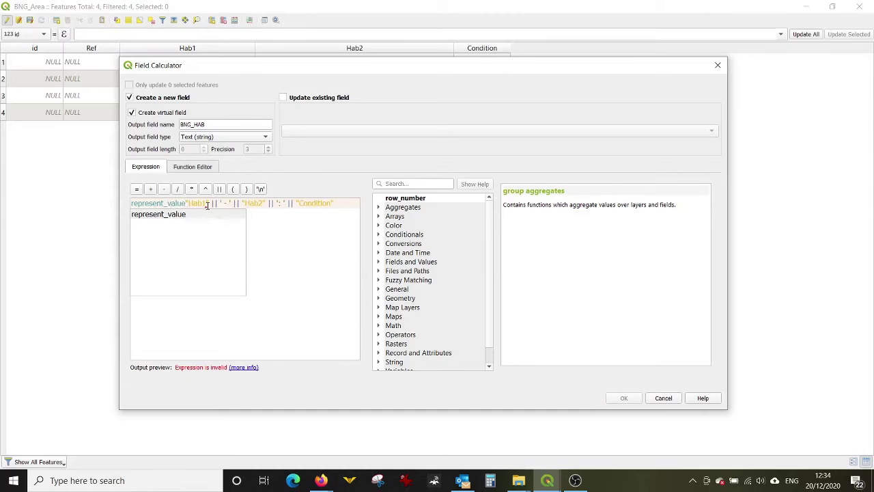
type("(\"Hab1\"")
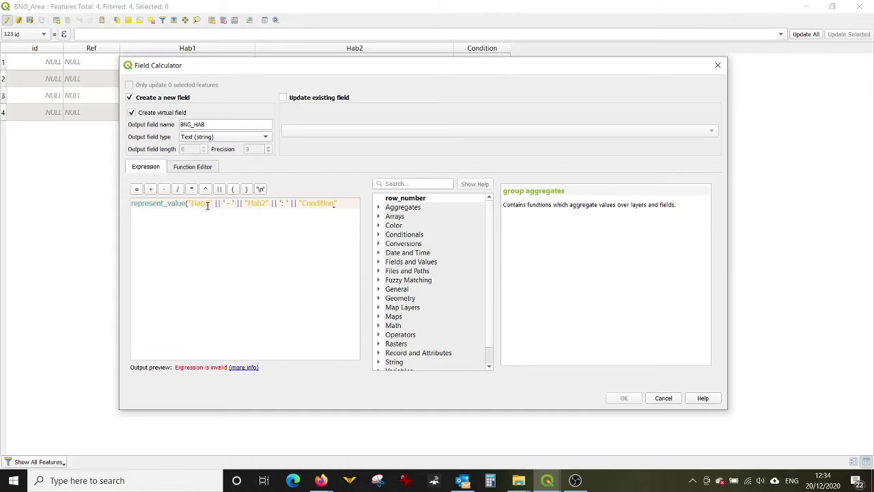
type(")")
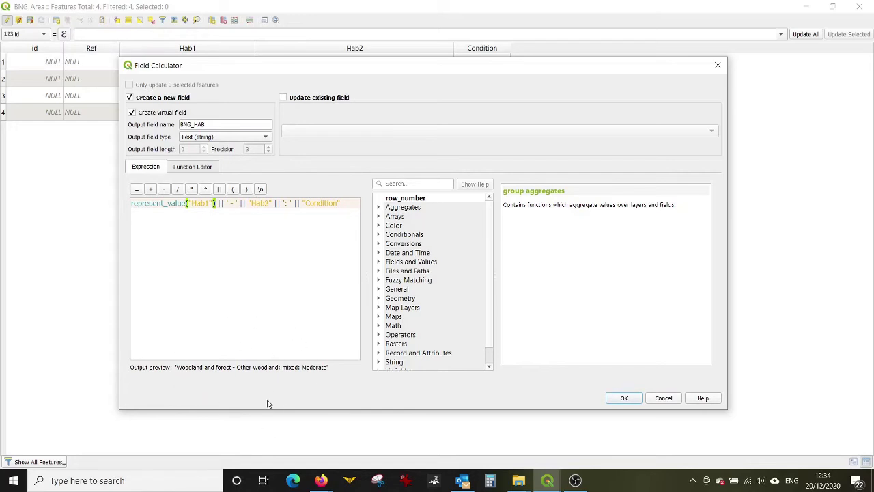
left_click(620, 397)
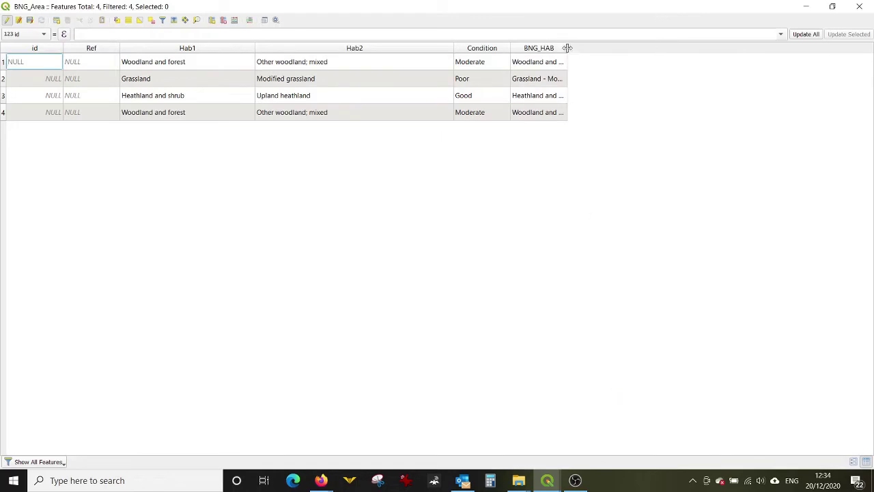
Widen the BNG_HAB column to read its full text, and narrow the Hab2 and Hab1 columns to fit their contents.
left_click_drag(567, 45, 746, 46)
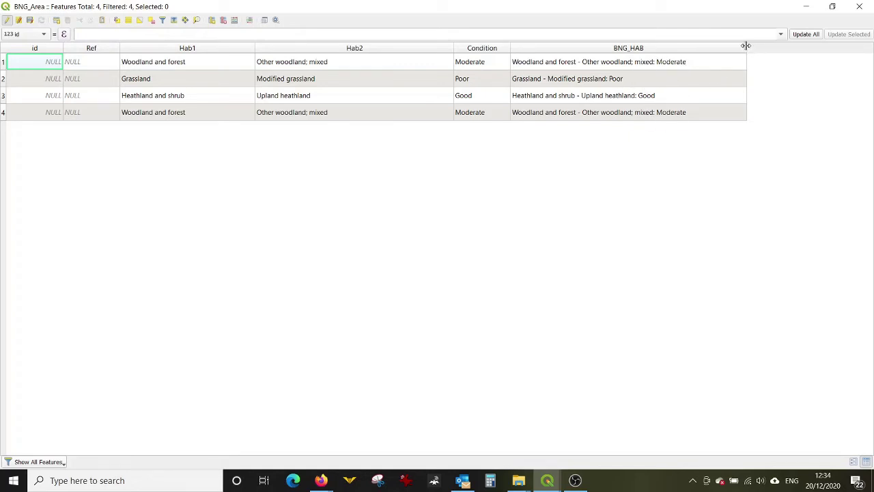
left_click_drag(746, 46, 701, 48)
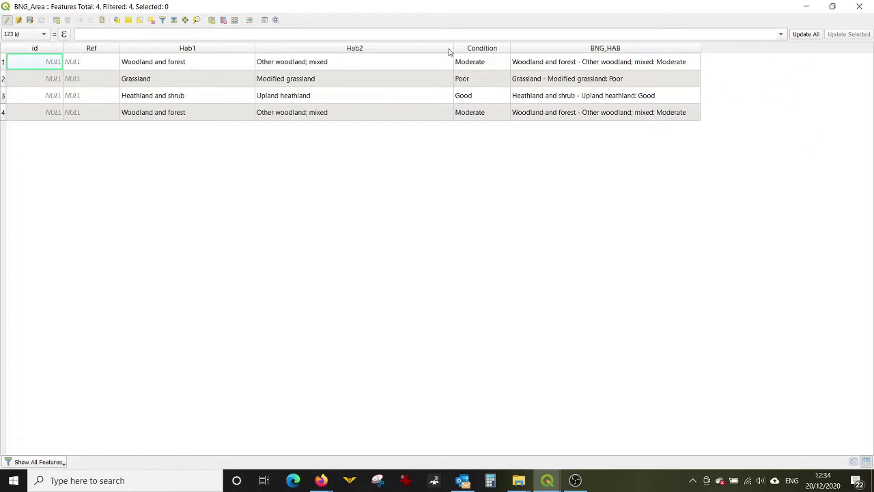
left_click_drag(453, 48, 358, 47)
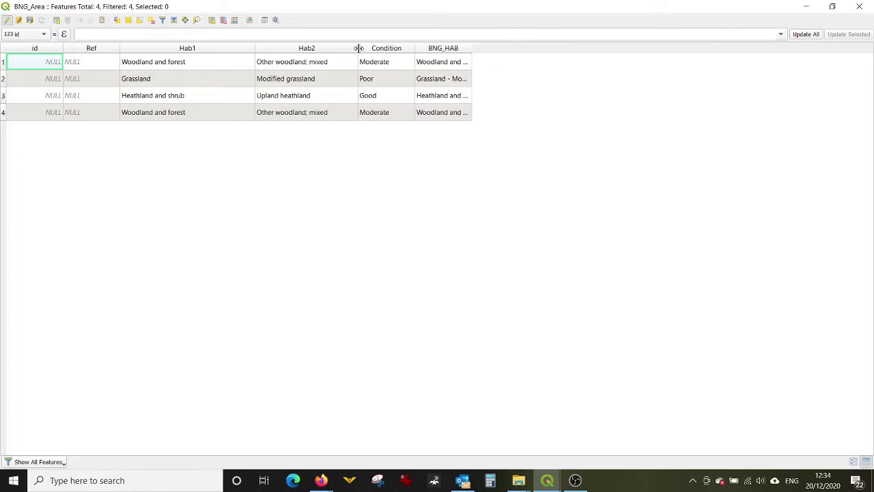
left_click(252, 49)
left_click(253, 48)
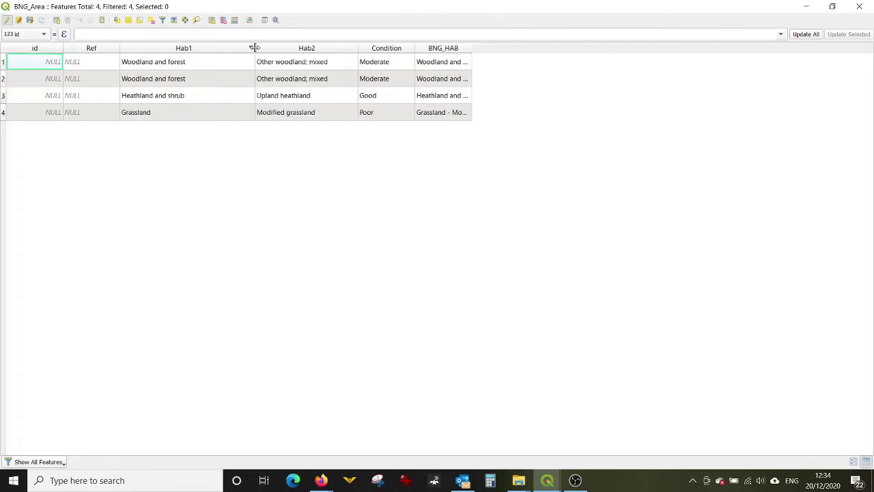
left_click_drag(254, 48, 212, 45)
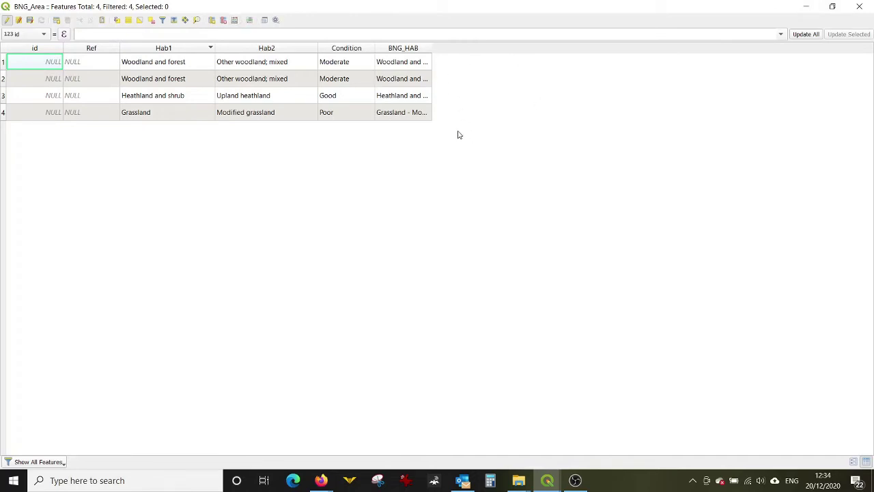
Configure a new virtual field named Ha2DP of type Decimal number (double) in the Field Calculator.
left_click(234, 21)
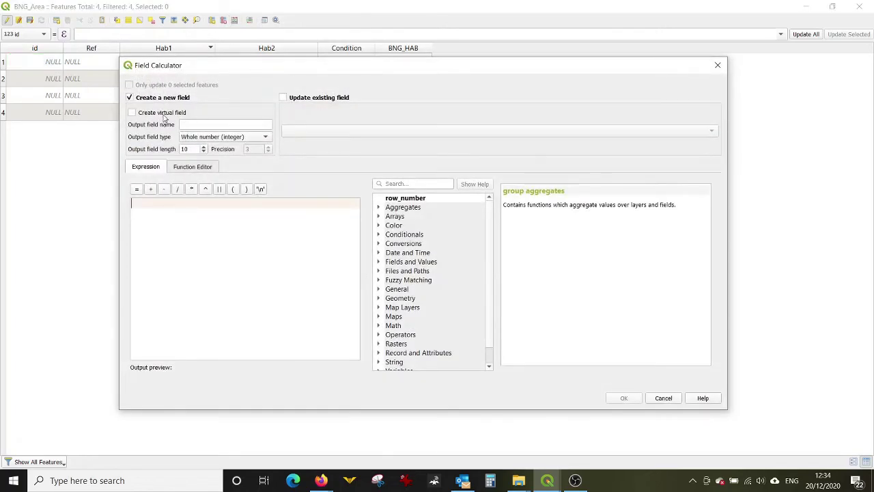
left_click(191, 123)
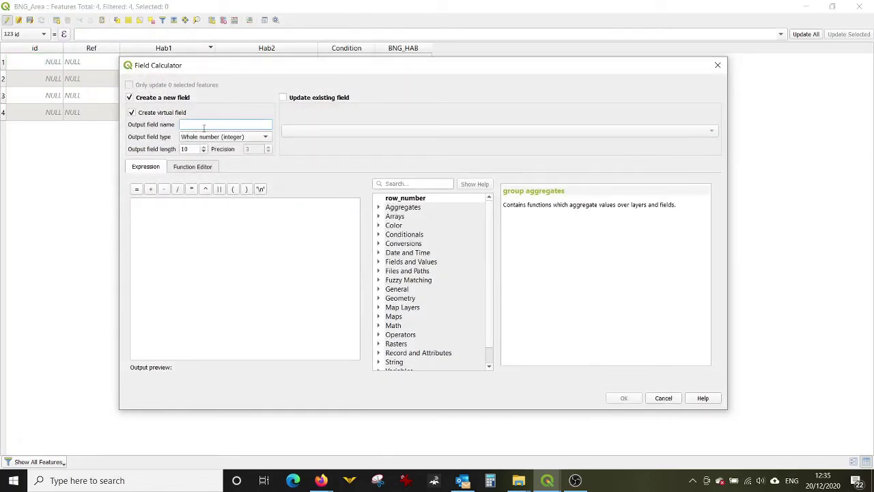
type("He2DP")
left_click(225, 139)
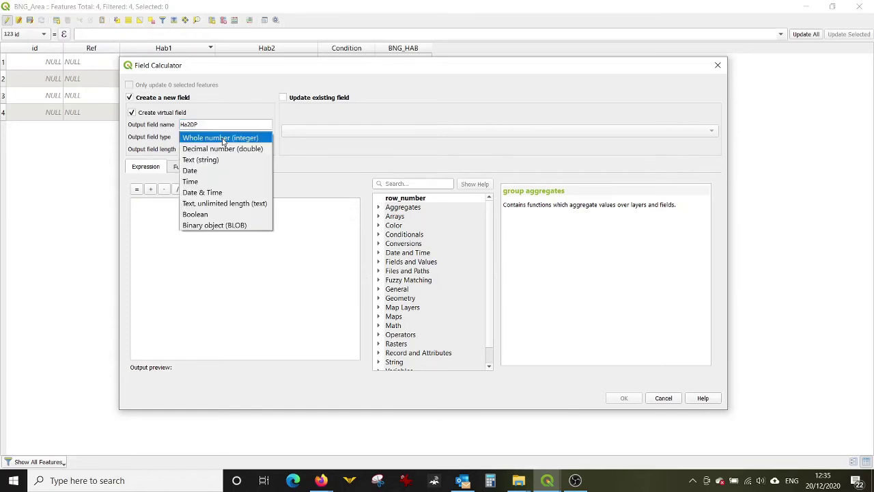
left_click(227, 149)
Create the Ha2DP field with the expression round($Area/10000,2), and widen the BNG_HAB column to its full text.
left_click(202, 268)
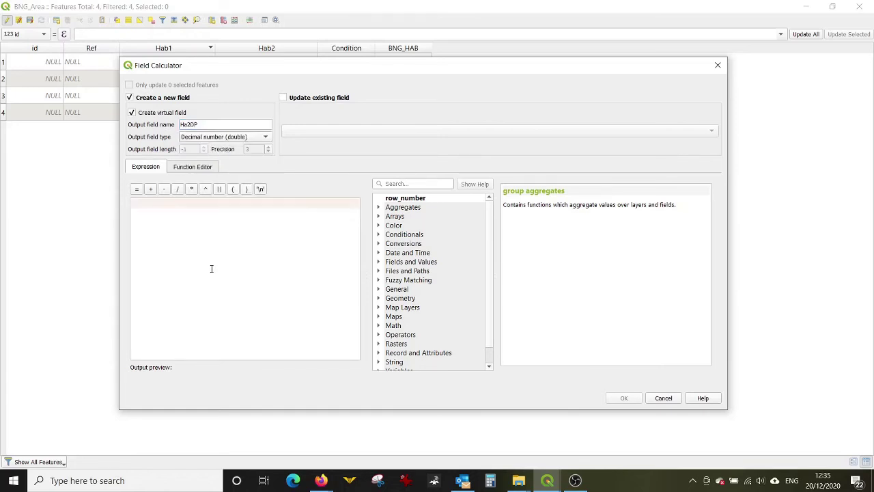
type("round(")
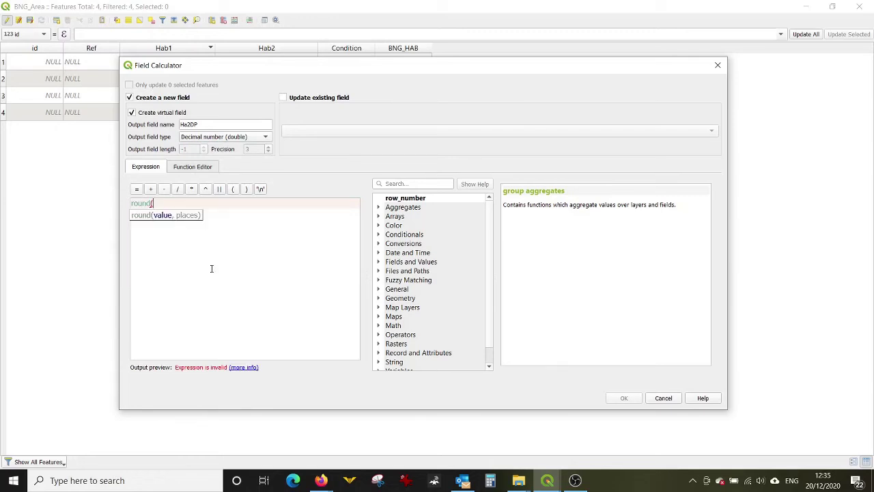
type("$Area/10000,2)")
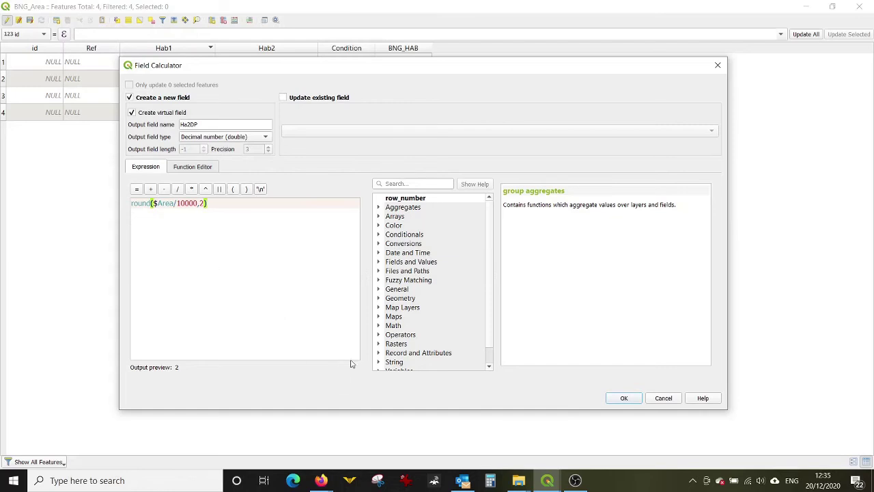
left_click(624, 400)
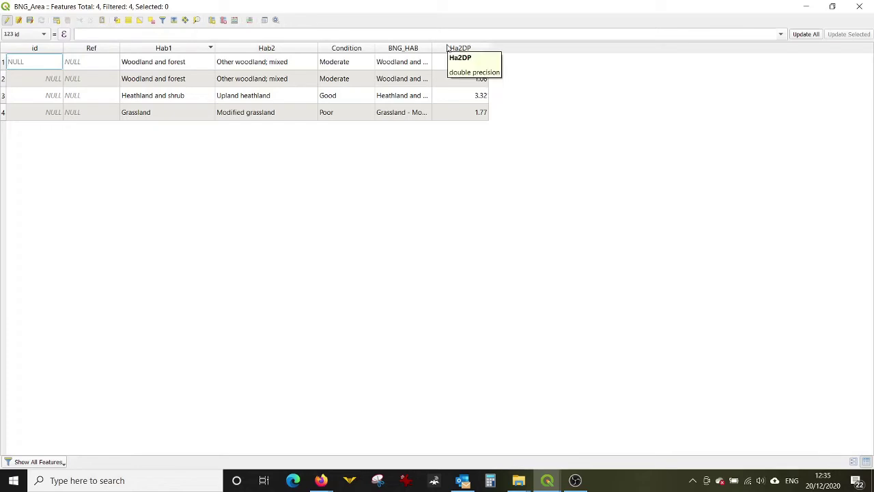
left_click_drag(431, 48, 559, 47)
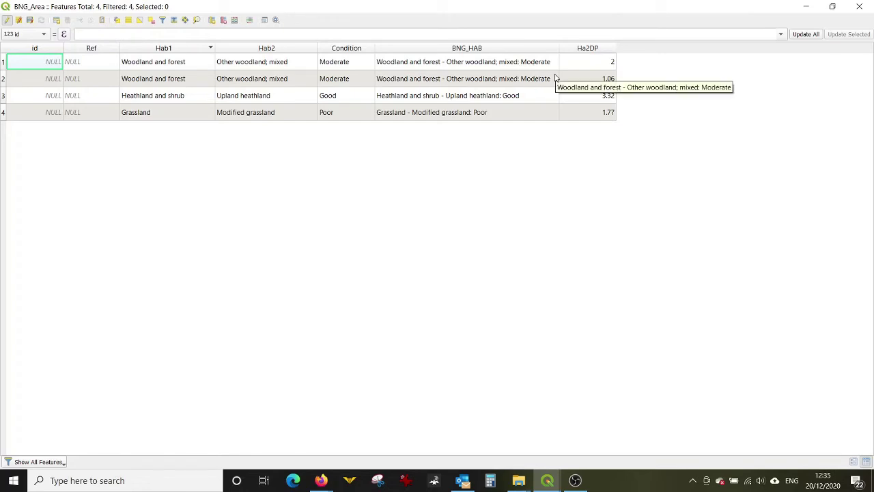
Configure a new virtual field named Ttl_Hab_CA of type Decimal number (double) in the Field Calculator.
left_click(231, 24)
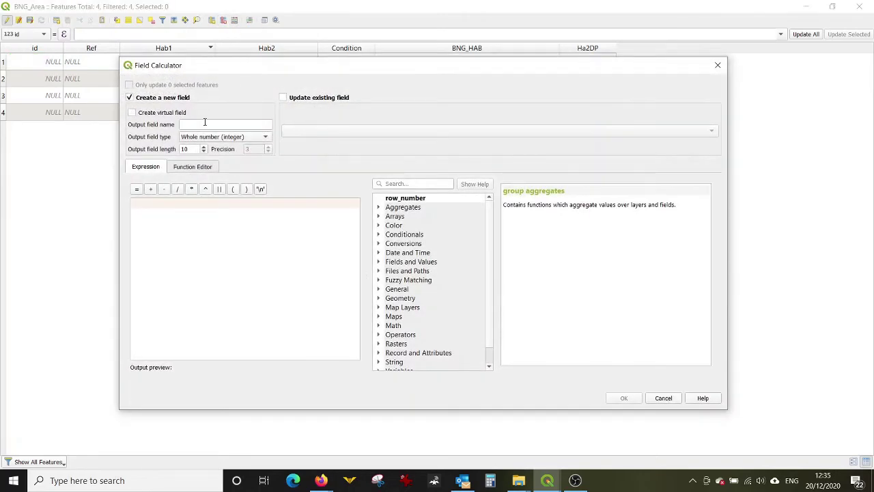
left_click(181, 113)
left_click(197, 125)
type("T")
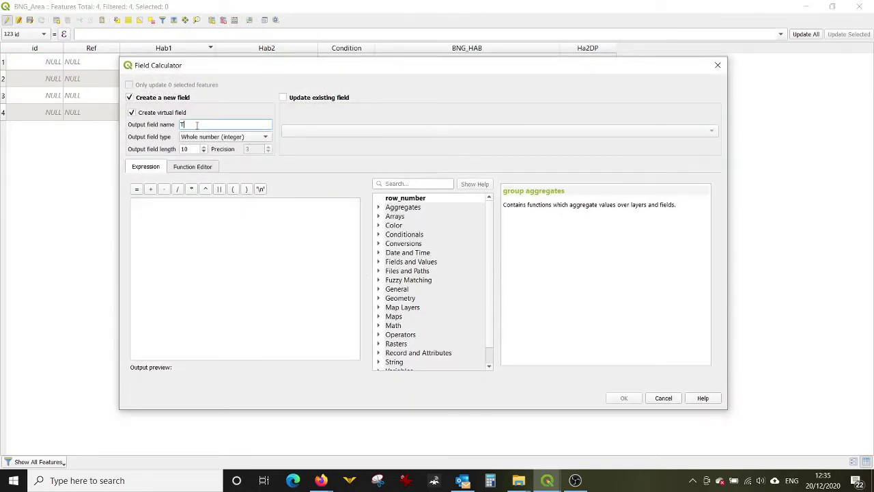
type("ota")
type("Ha")
left_click(197, 124)
key("BackSpace")
key("BackSpace")
key("BackSpace")
type("_")
key("BackSpace")
type("l")
type("Ty")
key("BackSpace")
key("BackSpace")
type("CA")
left_click(239, 137)
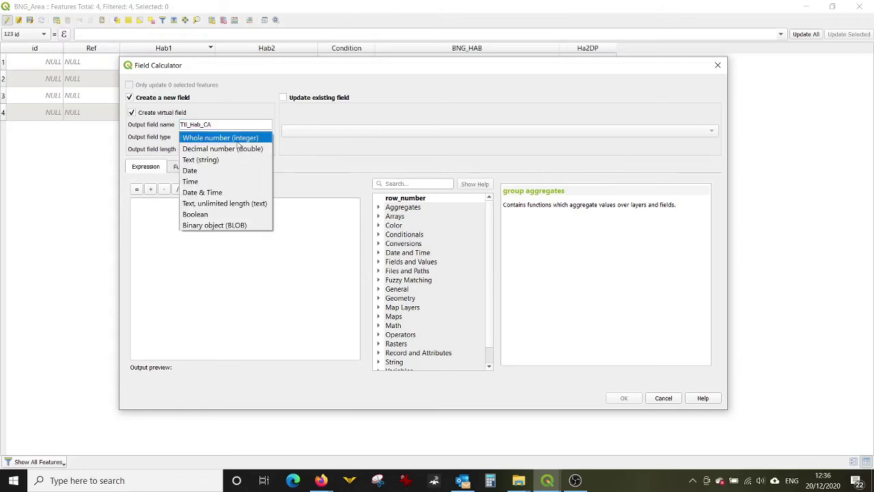
left_click(214, 149)
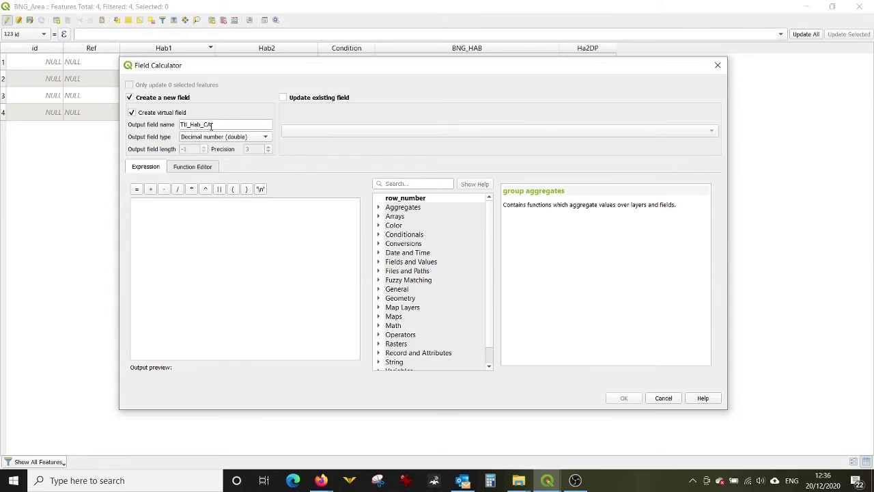
Start the field expression with sum(round($Area/10000,2), and move the Field Calculator clear of the attribute table rows.
left_click(184, 208)
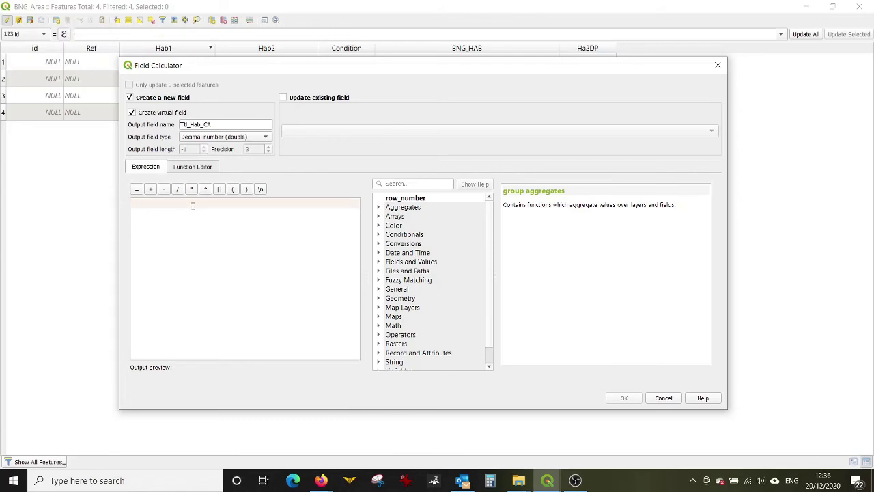
type("sum")
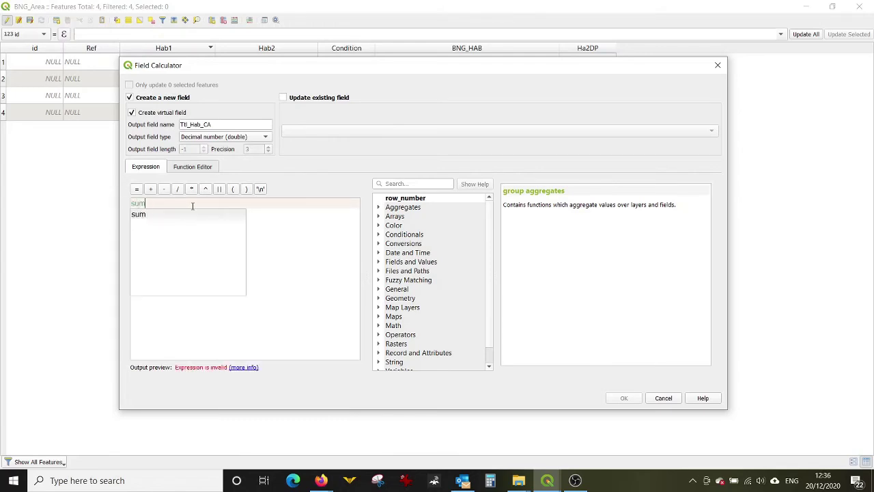
type("(")
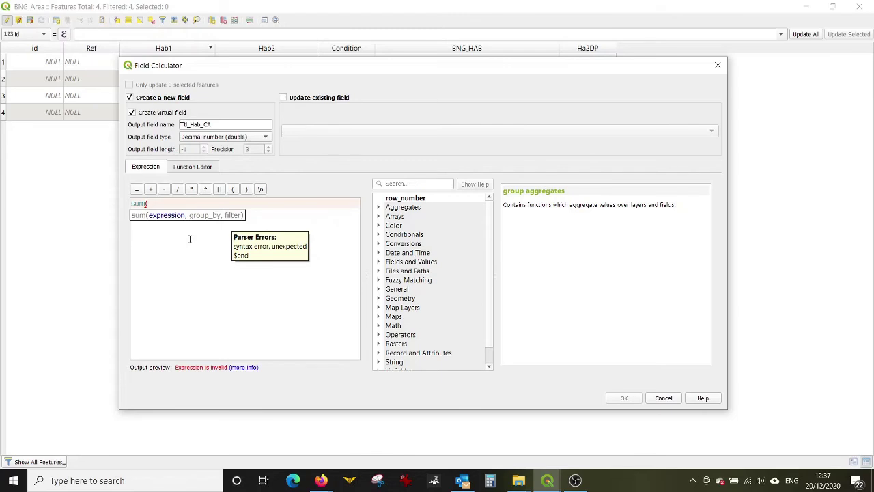
type("round(")
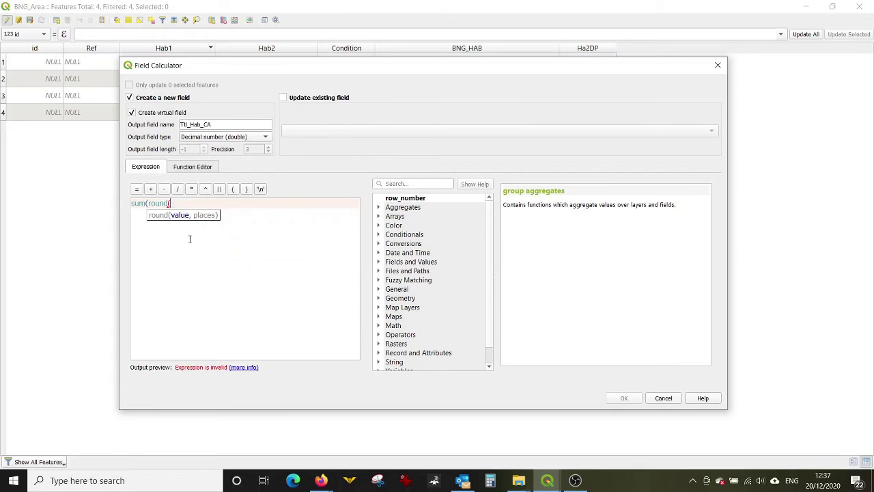
type("$Area/10000,2")
type(")")
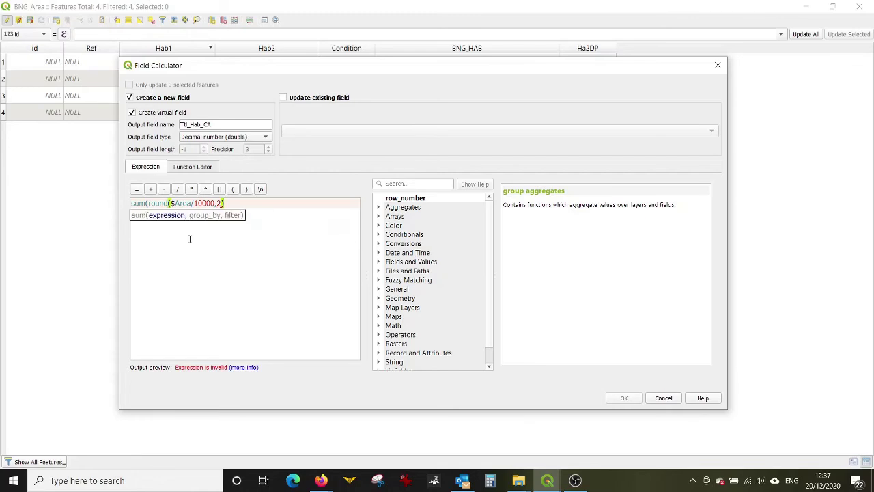
type(",")
left_click_drag(345, 68, 354, 126)
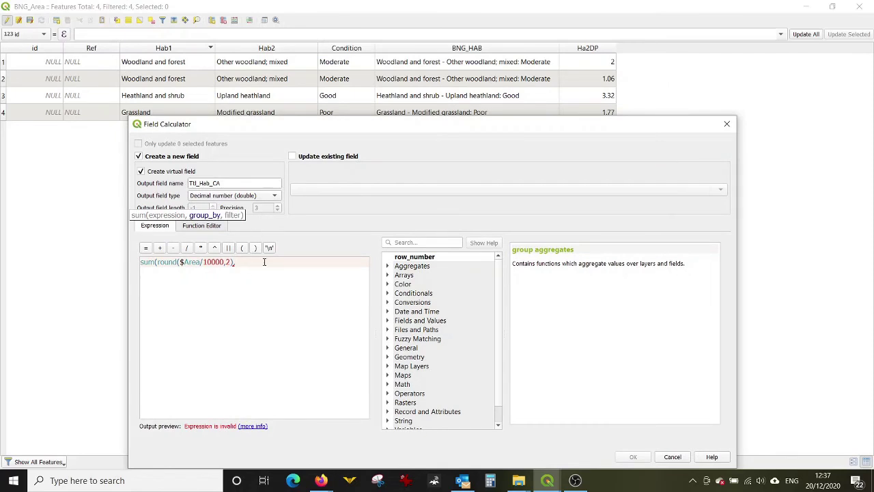
Group the sum by "BNG_HAB" to complete the expression, and create the Ttl_Hab_CA field.
type("BNG_HAB")
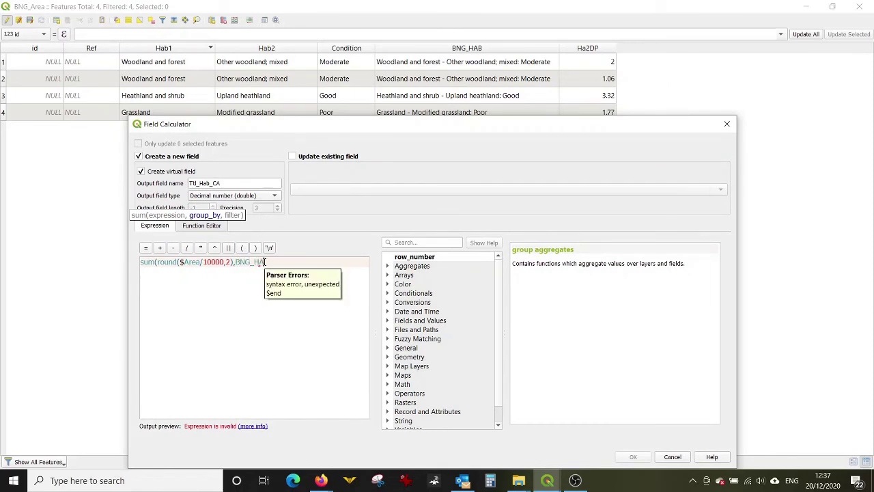
type("\"")
key("Left")
key("Left")
key("Left")
key("Left")
key("Left")
key("Left")
key("Left")
key("Left")
key("Left")
key("Right")
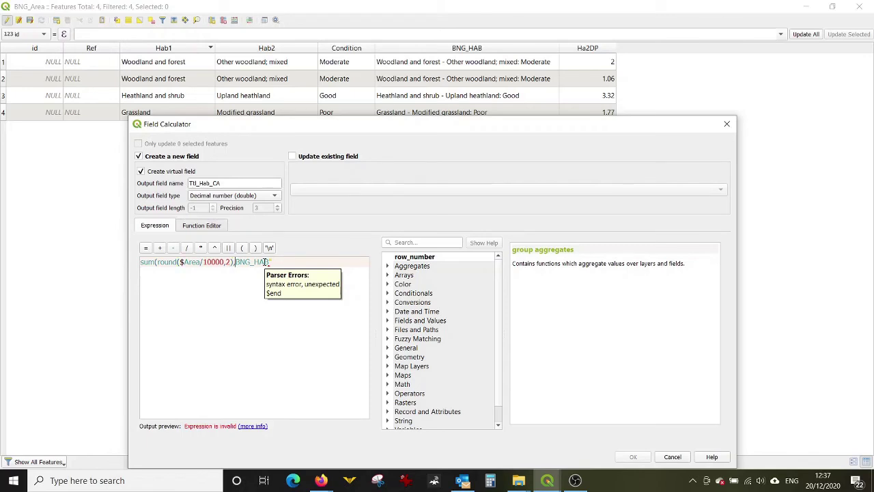
type("\")")
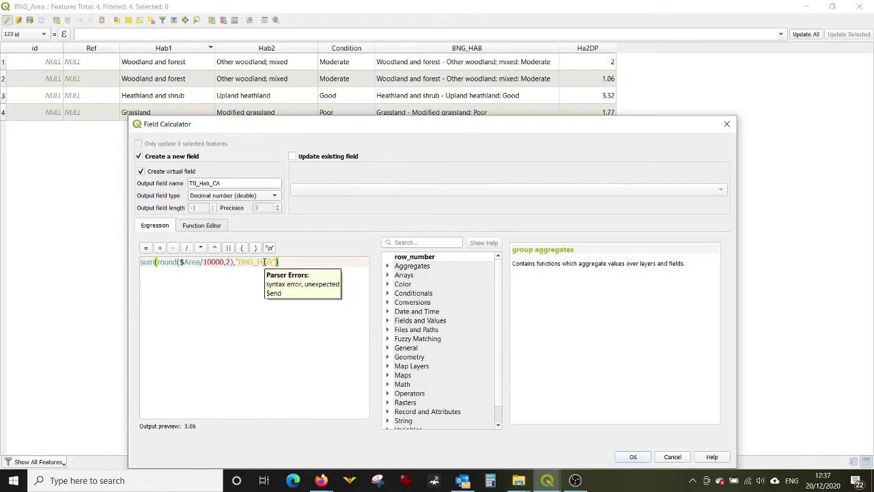
left_click(634, 456)
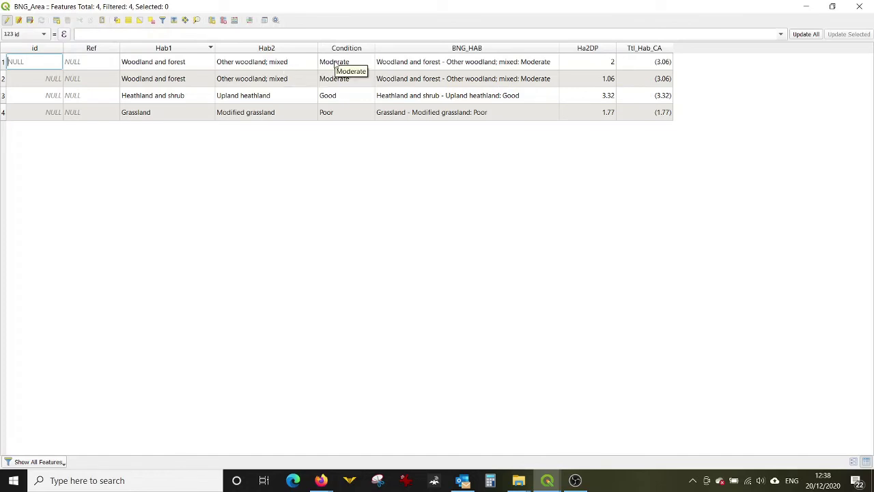
Split the eastern habitat polygon of BNG_Area in two with a cut line across its middle.
left_click(809, 6)
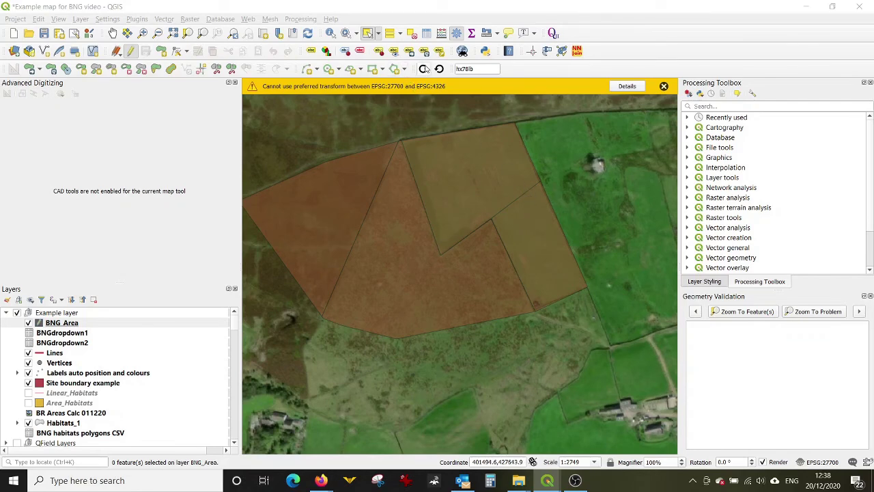
left_click(39, 18)
left_click(37, 19)
left_click(38, 19)
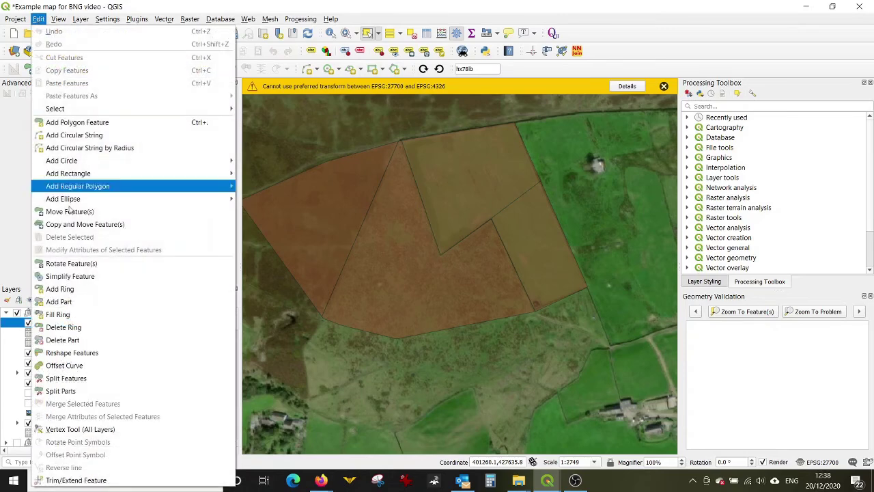
left_click(85, 379)
left_click(578, 232)
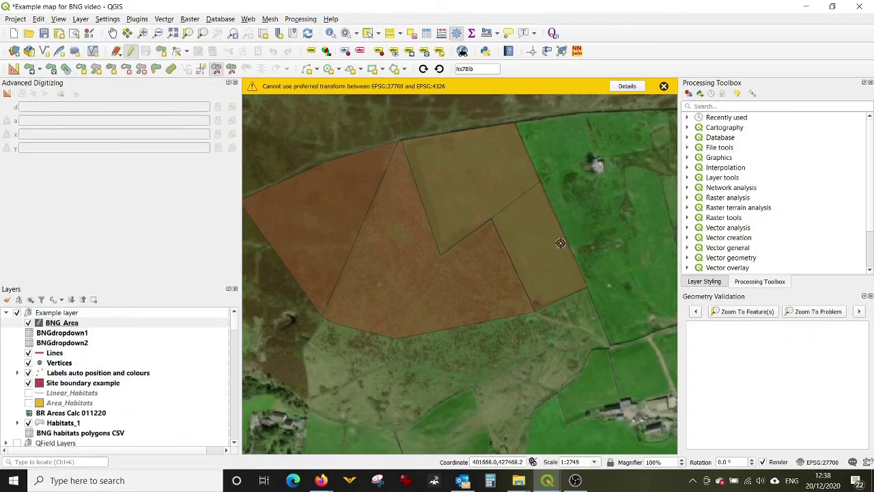
left_click(497, 278)
right_click(501, 279)
Select the southern part of the split polygon and set its Condition to Poor in the attribute table.
left_click(367, 33)
left_click(538, 276)
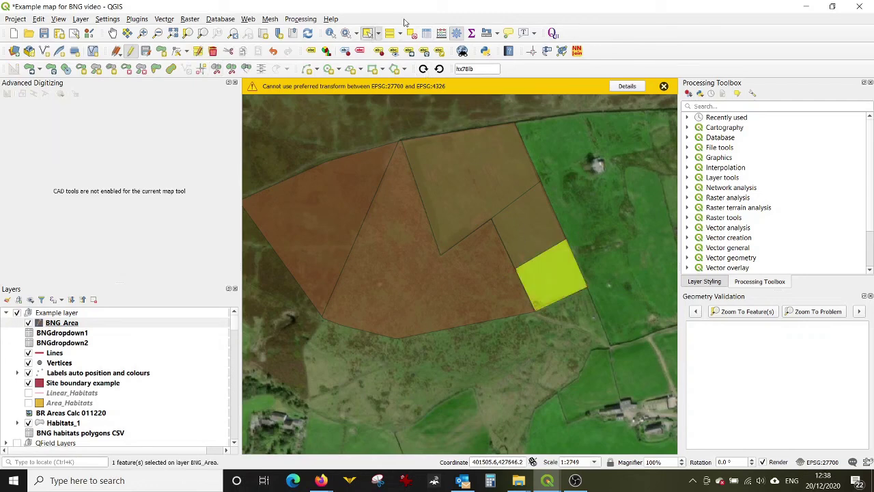
left_click(425, 34)
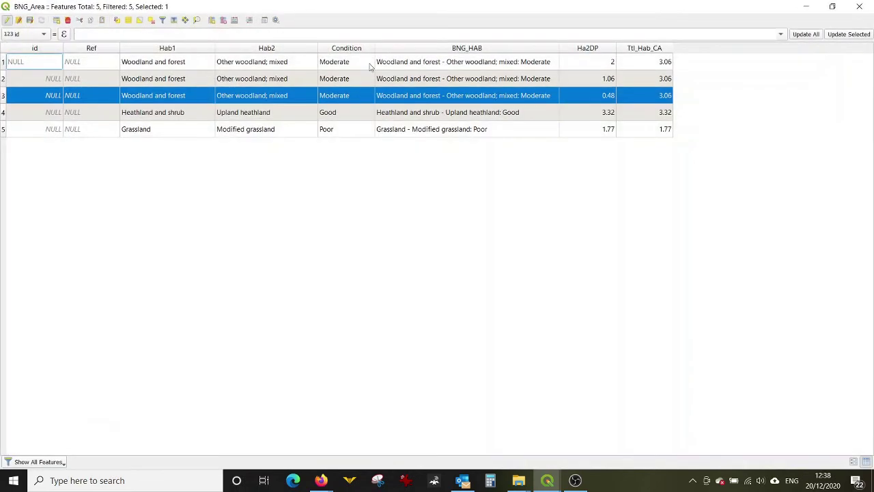
double_click(351, 95)
left_click(351, 97)
left_click(351, 107)
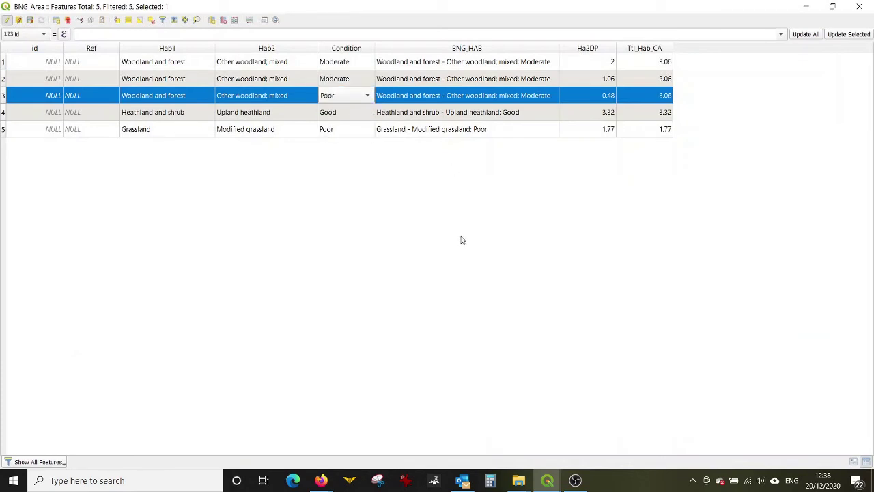
key("Return")
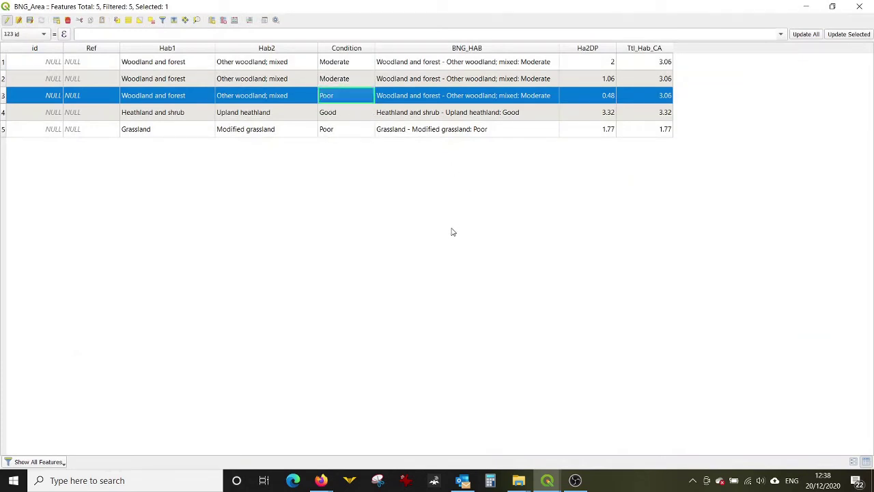
key("Up")
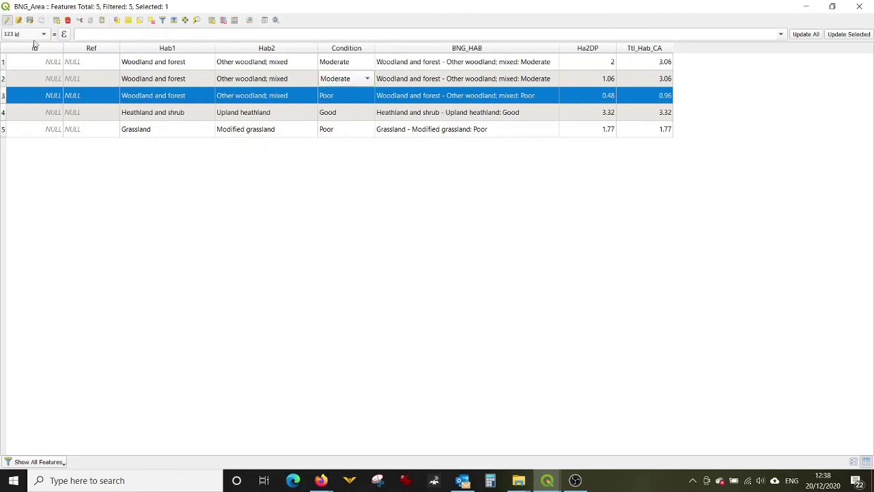
Deselect all features and reopen the BNG_Area attribute table to check the Ttl_Hab_CA values.
left_click(859, 4)
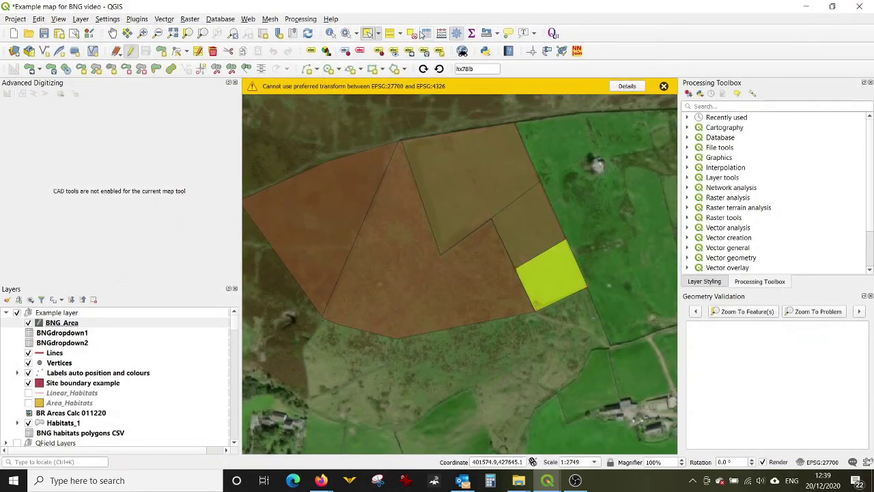
left_click(412, 33)
left_click(426, 33)
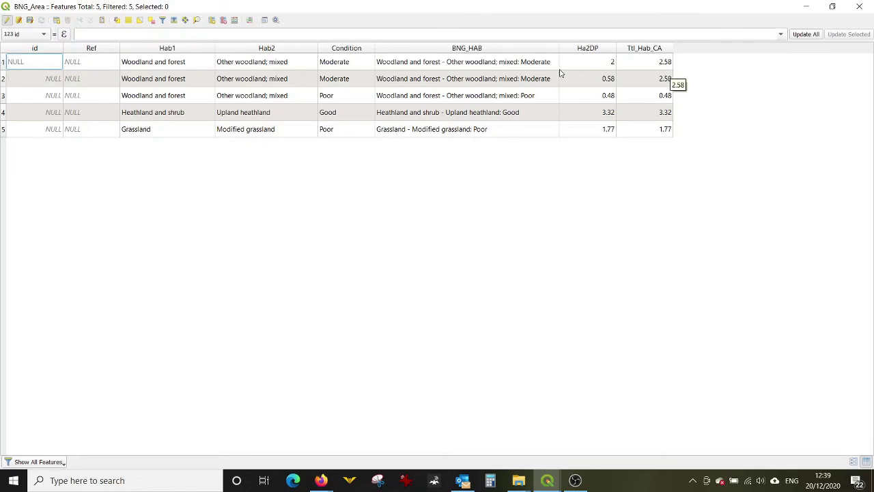
left_click(667, 65)
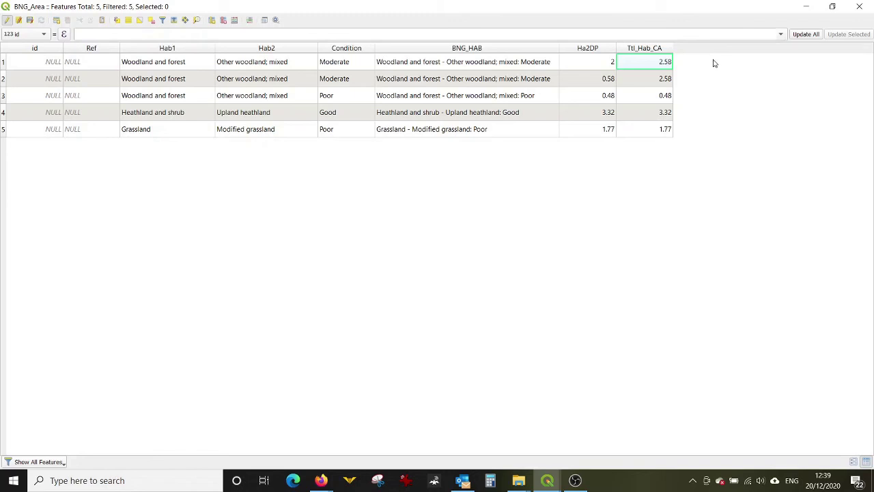
Configure a new virtual field named Total_Area of type Decimal number (double) in the Field Calculator.
left_click(235, 21)
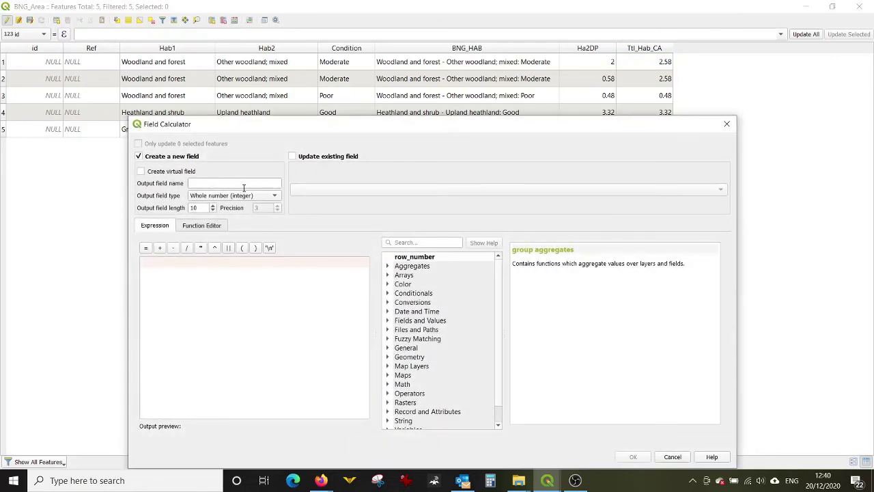
left_click(179, 172)
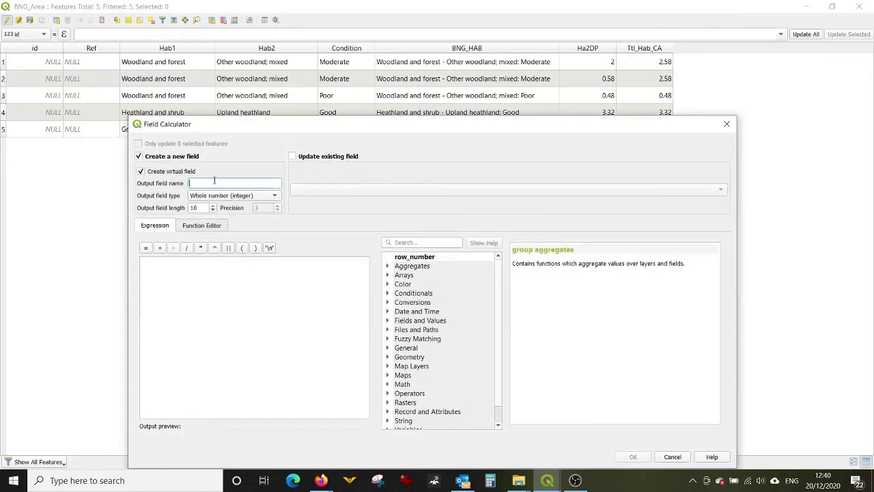
type("Total")
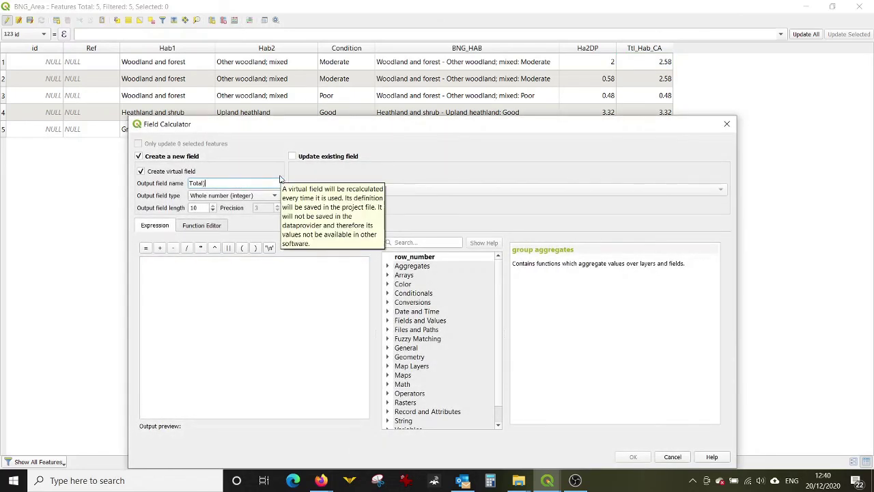
type("'")
key("BackSpace")
type("_Area")
left_click(260, 200)
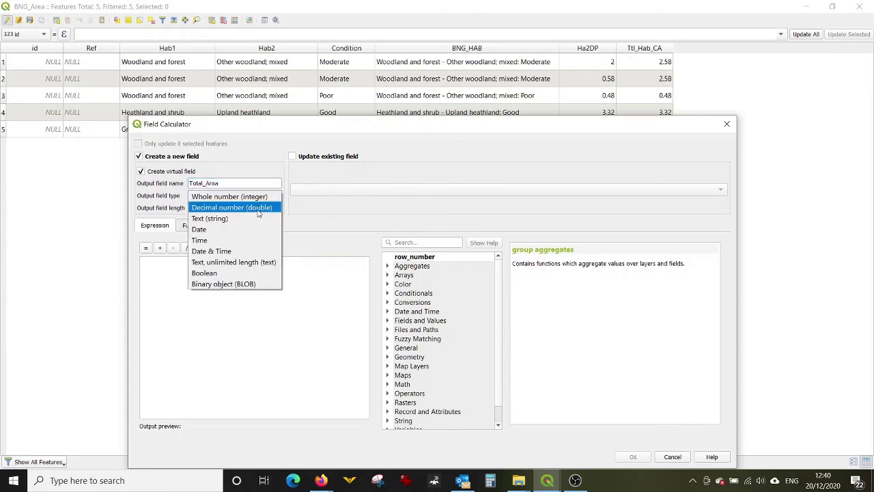
left_click(222, 206)
Enter round($Area/10000,2) as the expression for the Total_Area field.
left_click(324, 329)
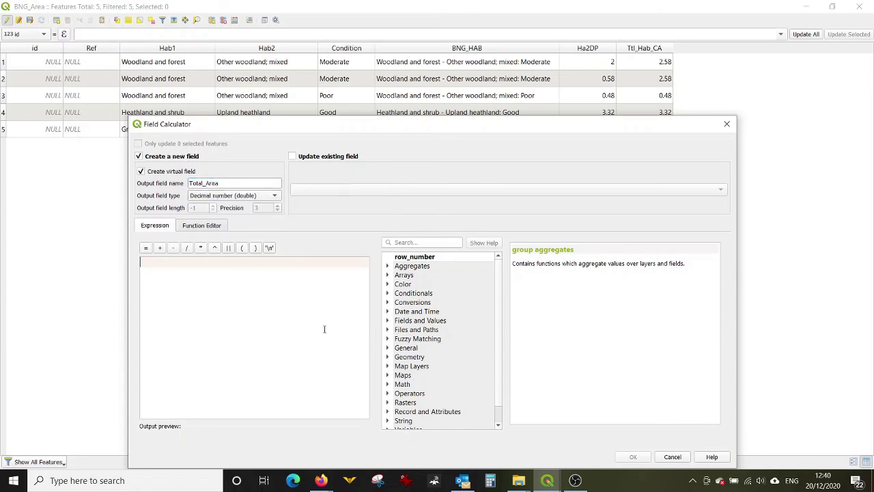
type("round(")
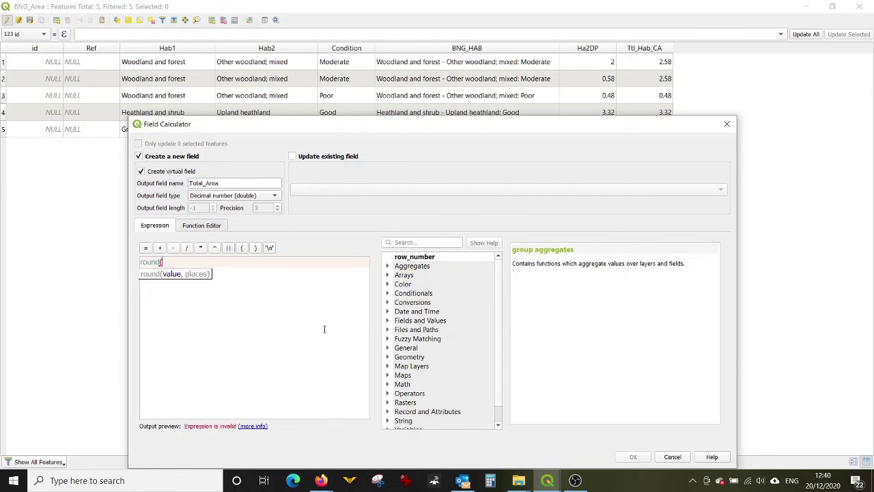
type("$Area/10000,2)")
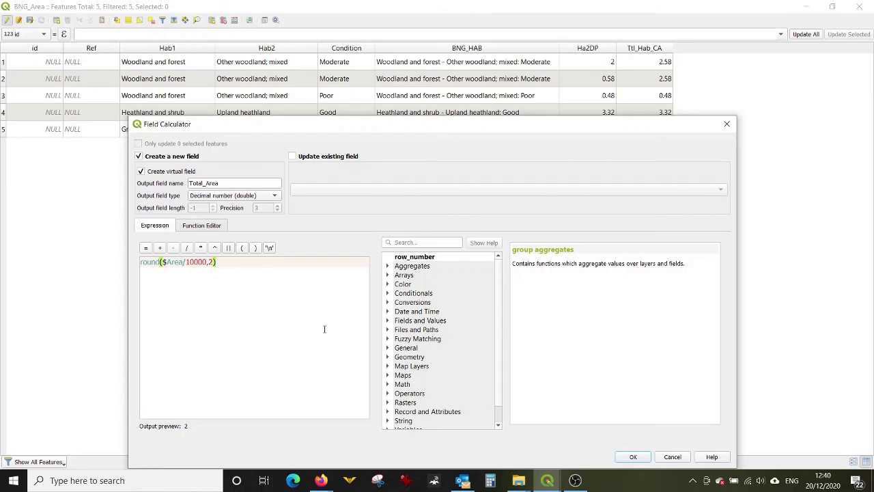
Wrap the rounded area expression in sum() and create the Total_Area field.
key("Left")
key("Left")
key("Left")
key("Left")
key("Left")
key("Left")
key("Left")
key("Left")
key("Left")
key("Left")
key("Left")
key("Left")
key("Left")
type("sum(")
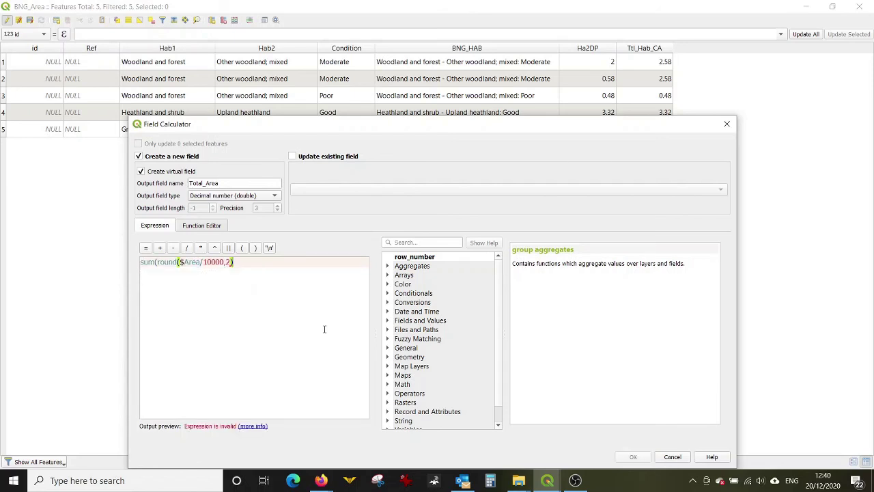
type(")")
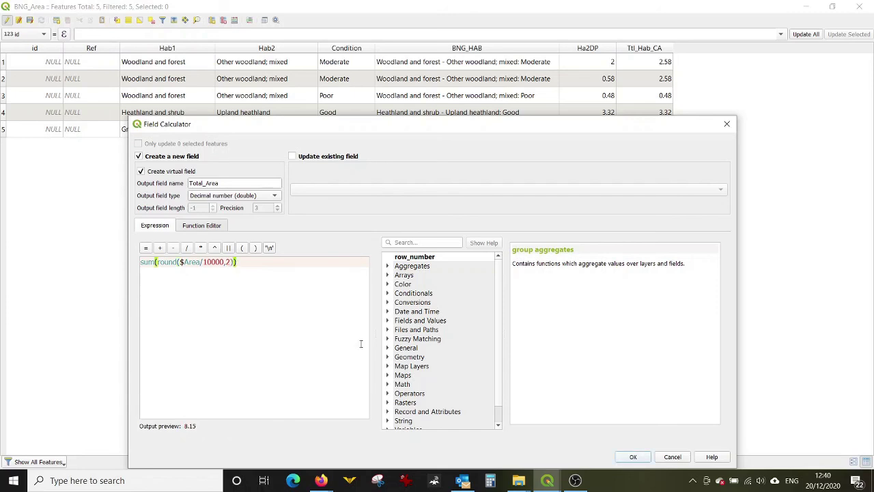
left_click(630, 457)
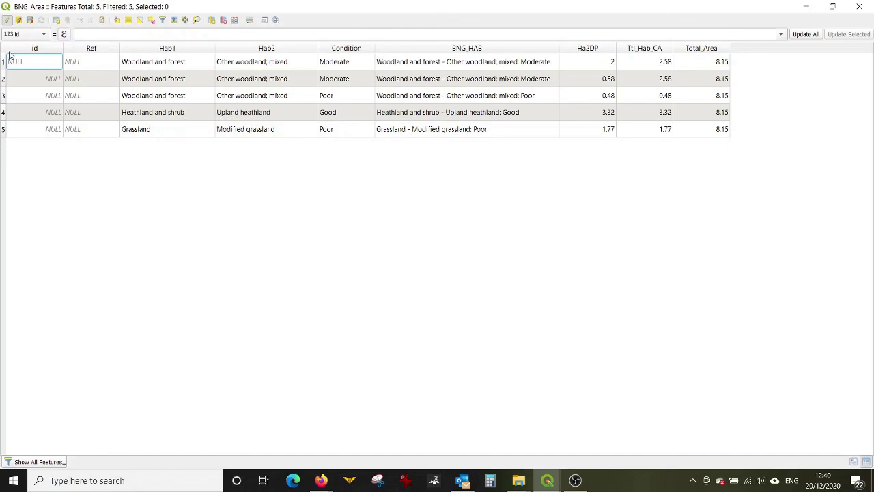
Save the BNG_Area layer edits, end its editing session and save the project.
left_click(30, 20)
left_click(859, 6)
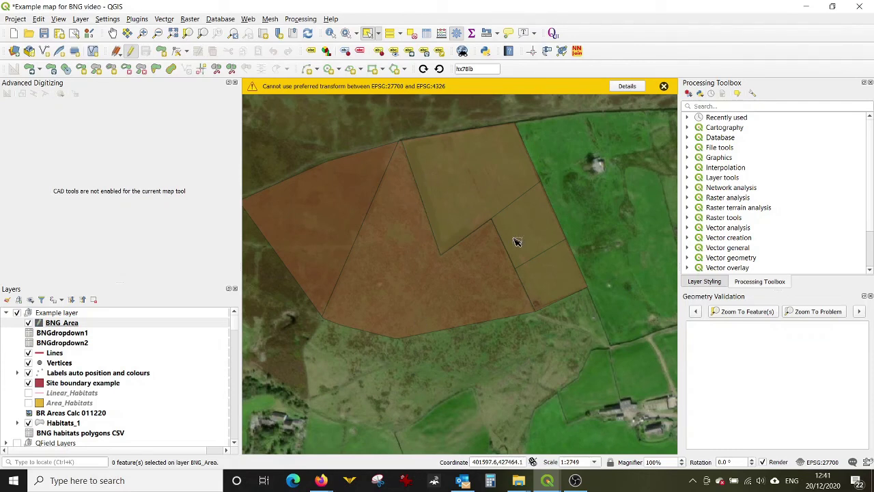
left_click(132, 53)
left_click(44, 32)
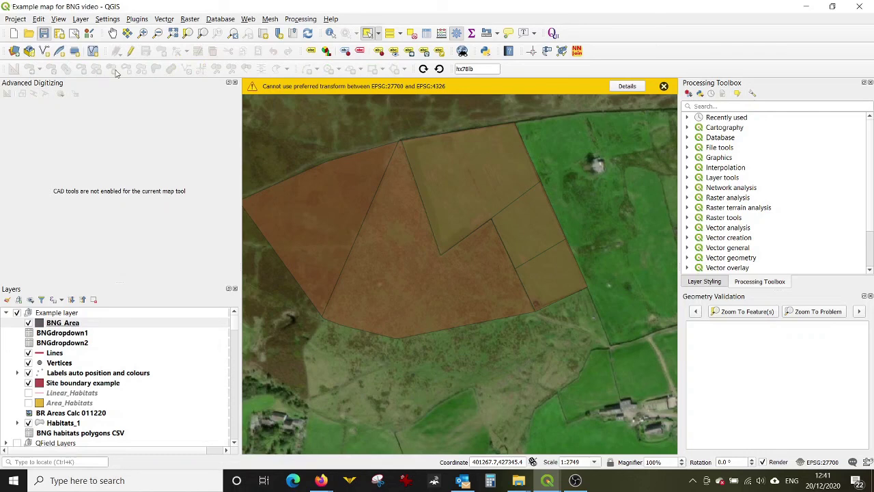